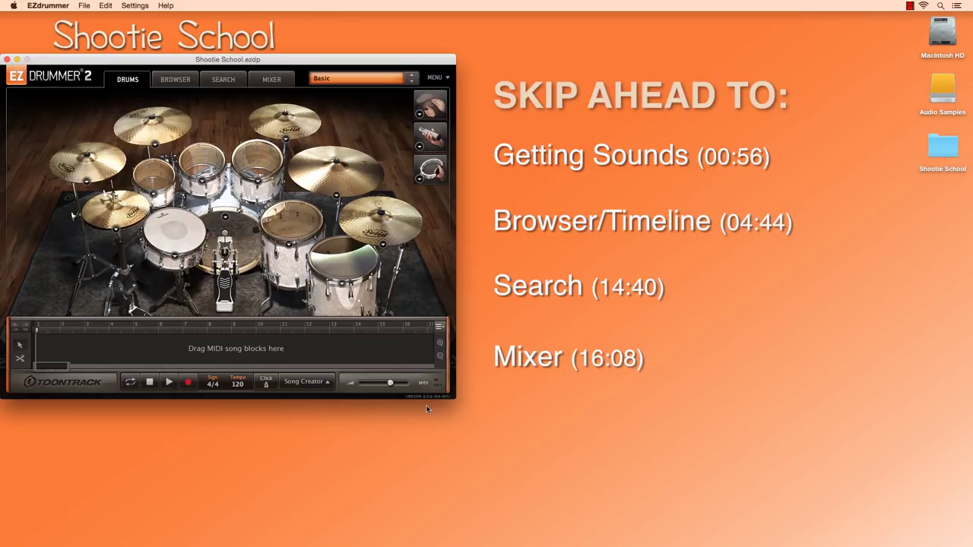
Step: Try right-clicking the desktop twice, dismissing its shortcut menu each time
{"action": "left_click", "coordinate": [497, 337]}
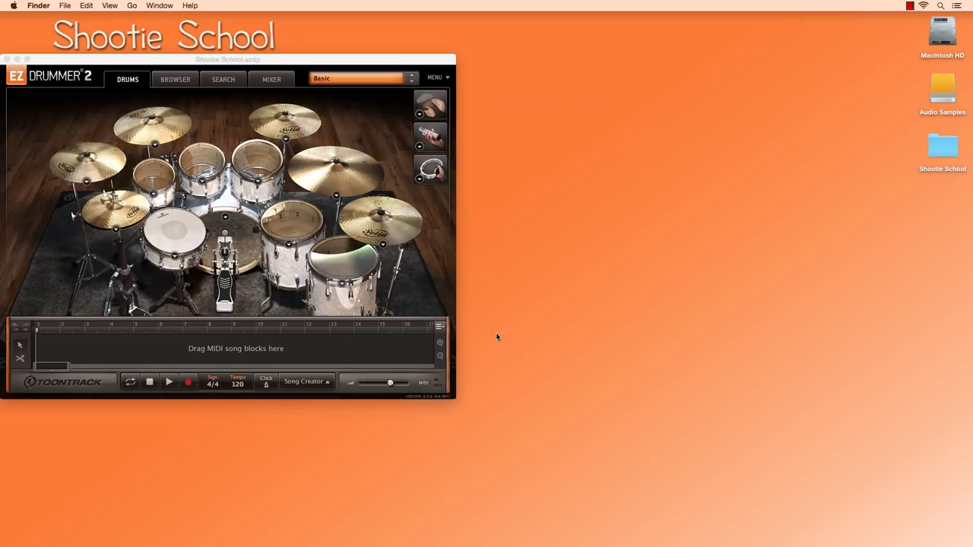
{"action": "right_click", "coordinate": [497, 336]}
{"action": "left_click", "coordinate": [492, 263]}
{"action": "right_click", "coordinate": [492, 262]}
{"action": "left_click", "coordinate": [478, 292]}
Step: Tick Secondary click (Click on right side) in System Preferences' Mouse pane and close it
{"action": "mouse_move", "coordinate": [504, 532]}
{"action": "left_click", "coordinate": [593, 525]}
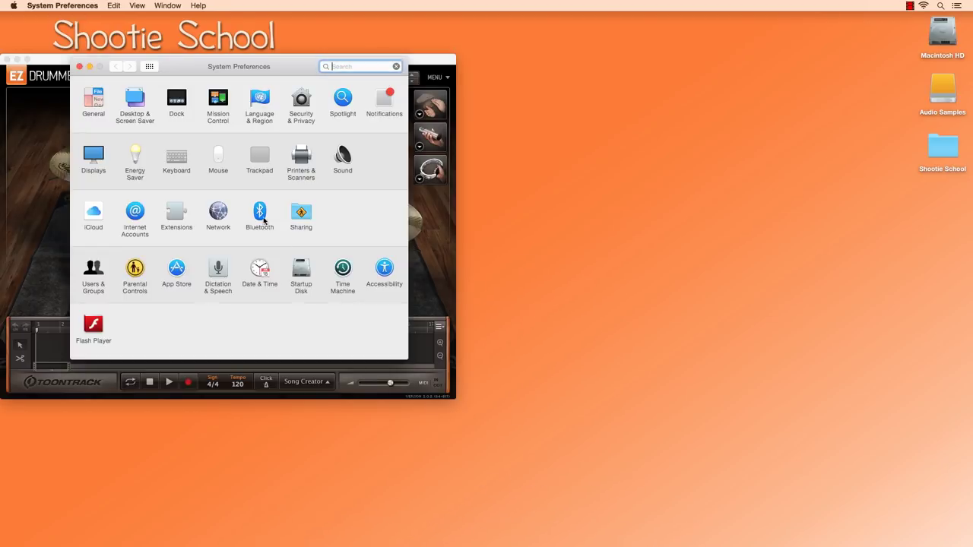
{"action": "left_click", "coordinate": [212, 155]}
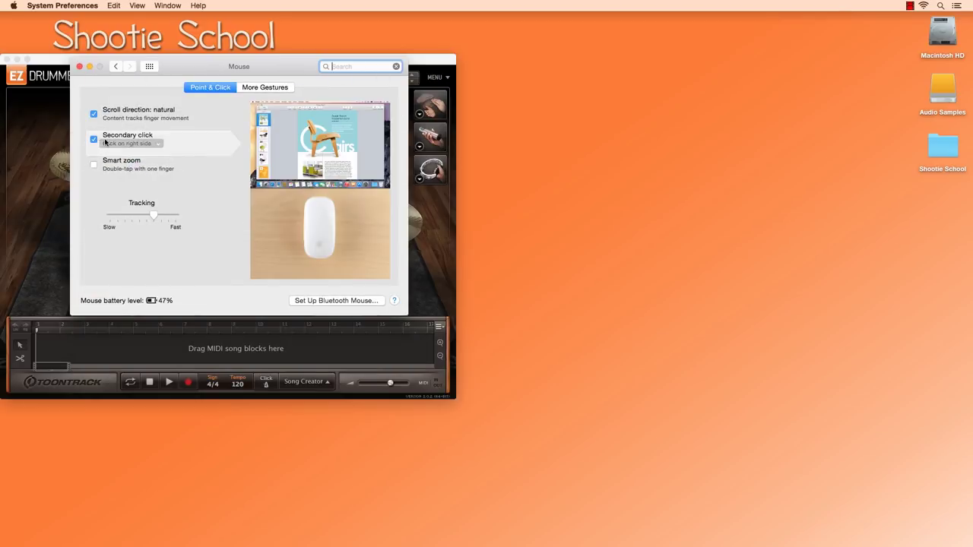
{"action": "left_click", "coordinate": [94, 140]}
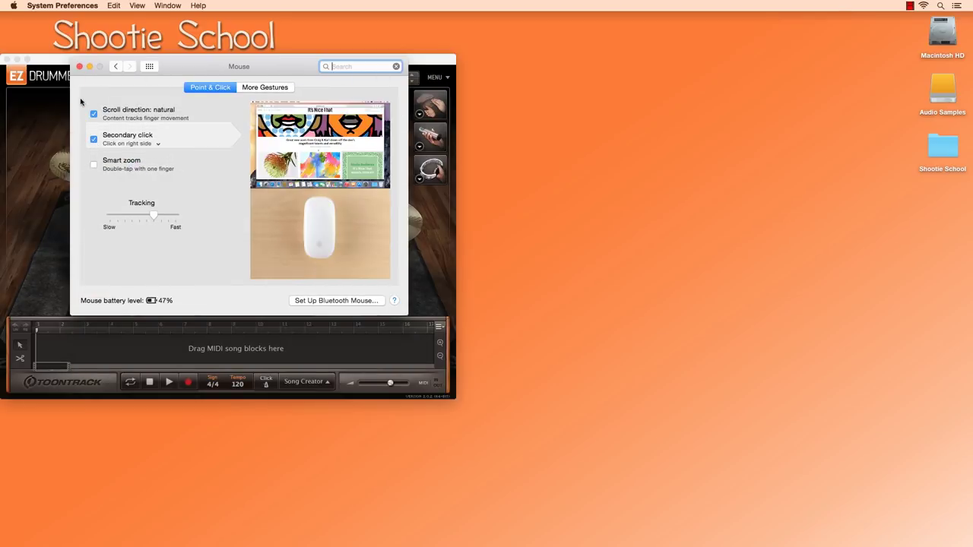
{"action": "left_click", "coordinate": [79, 67]}
Step: Search YouTube for 'Shootie School', open the channel page and show its Playlists
{"action": "type", "text": "Sho"}
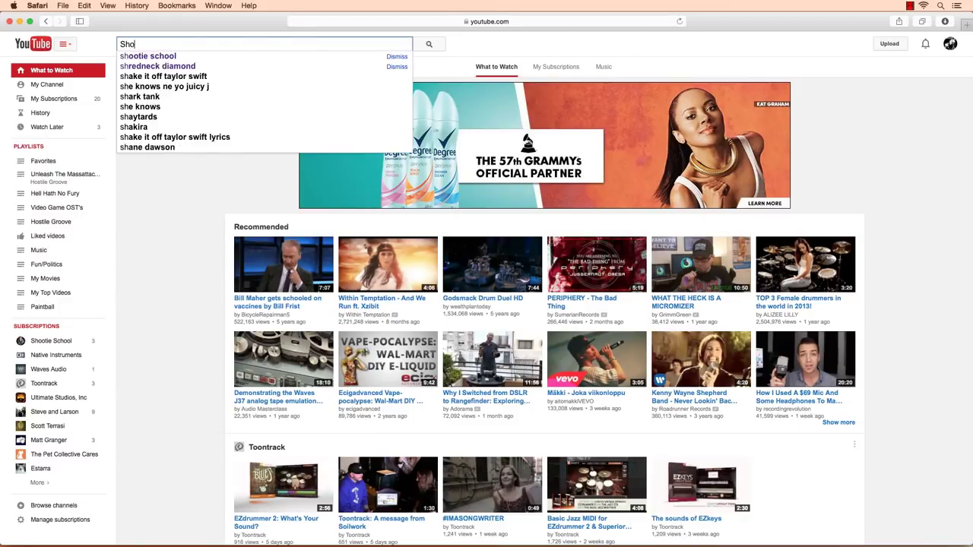
{"action": "type", "text": "otie School"}
{"action": "key", "text": "Return"}
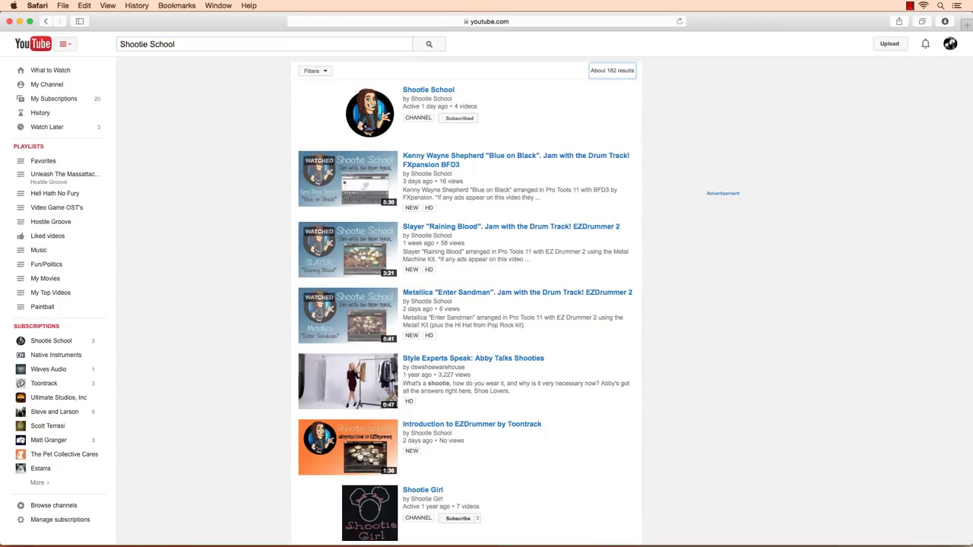
{"action": "left_click", "coordinate": [459, 118]}
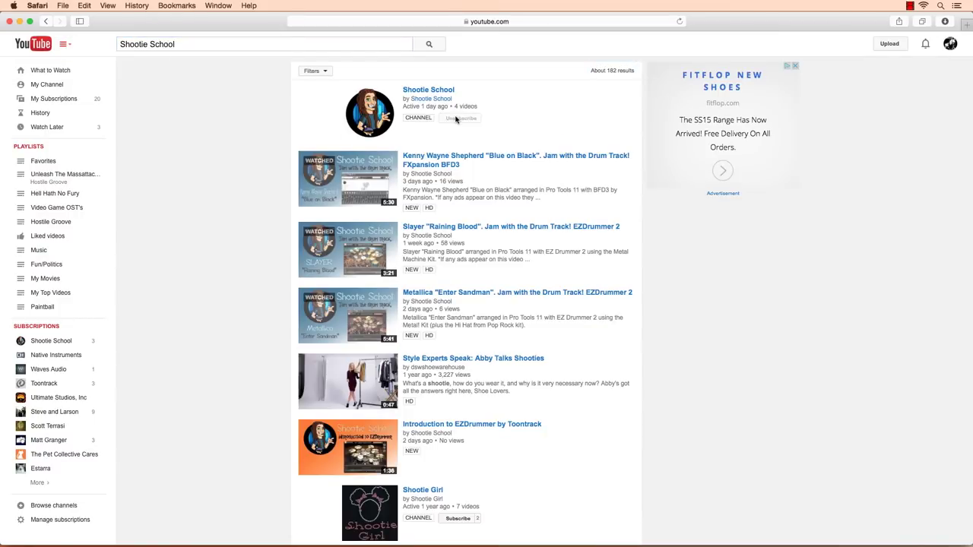
{"action": "left_click", "coordinate": [417, 92]}
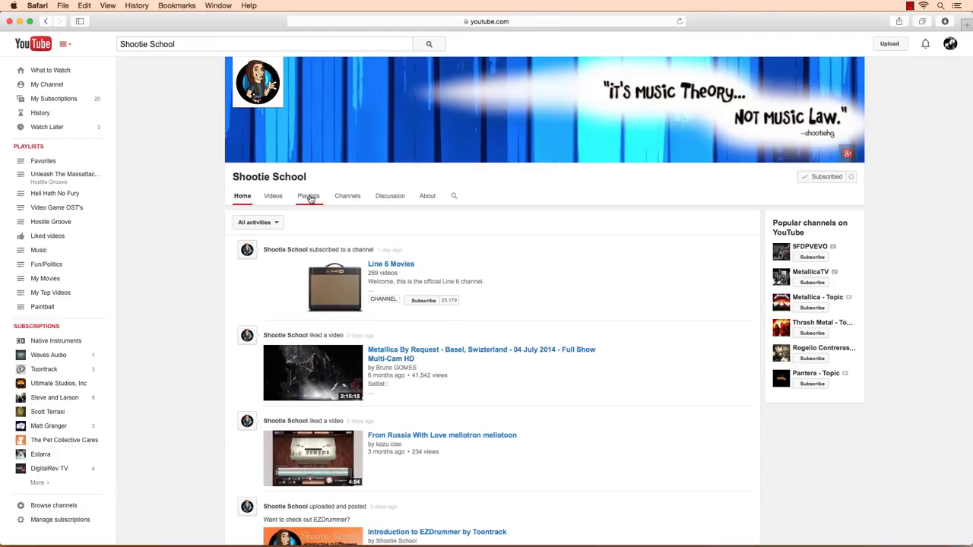
{"action": "left_click", "coordinate": [311, 196]}
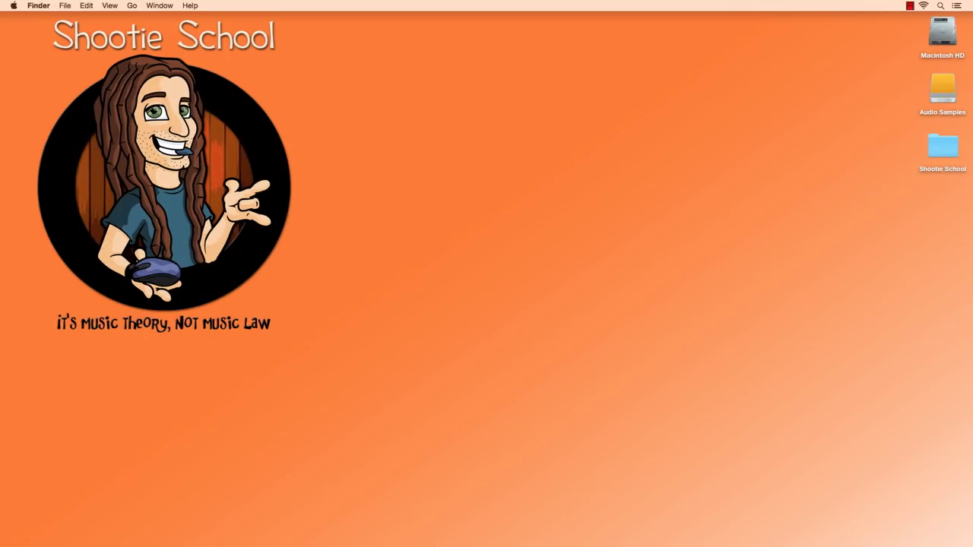
Step: Bring the untitled EZdrummer 2 kit forward from the Dock and play its kick drum
{"action": "mouse_move", "coordinate": [456, 527]}
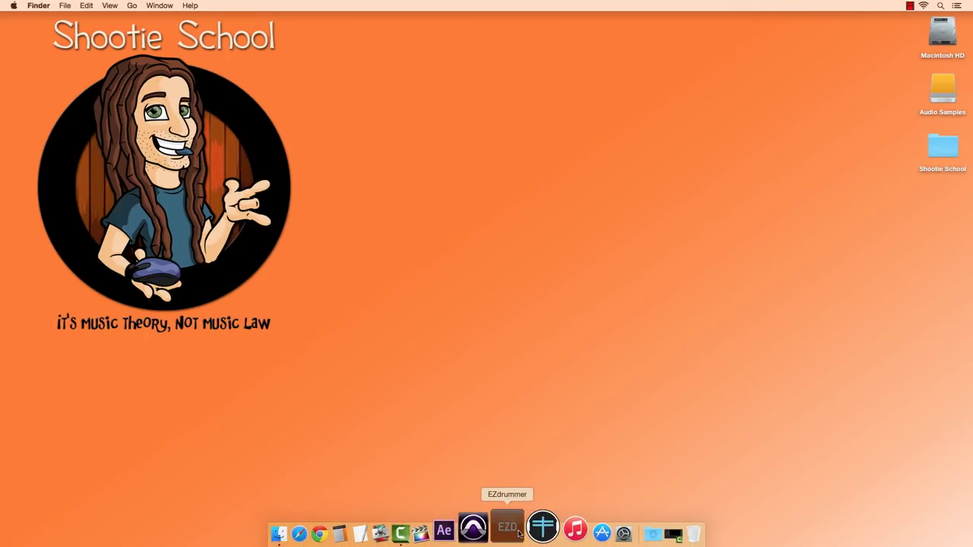
{"action": "left_click", "coordinate": [520, 532]}
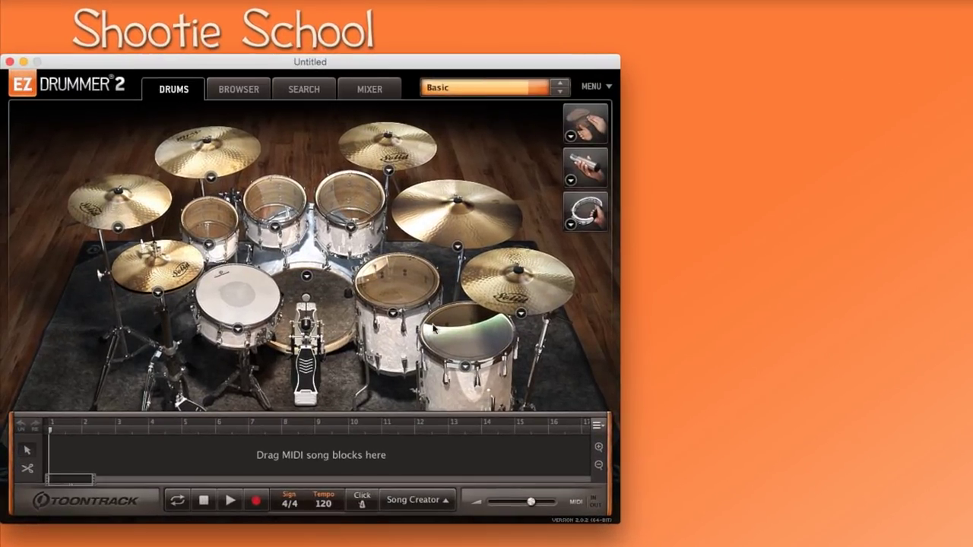
{"action": "left_click", "coordinate": [328, 309]}
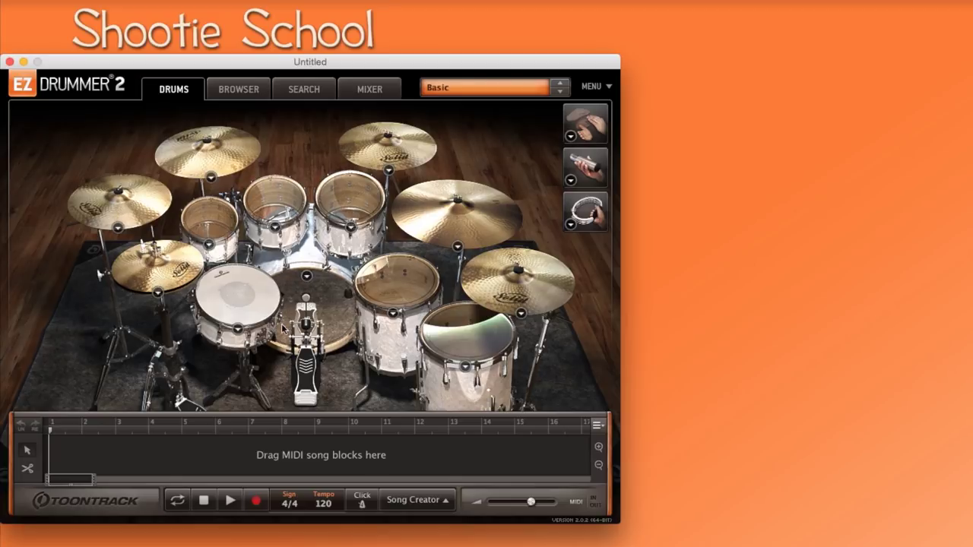
Step: Swap the snare for the 5x14" Ludwig 400 Chrome over Aluminium Dampened after trying the Gretsch snares
{"action": "left_click", "coordinate": [239, 330]}
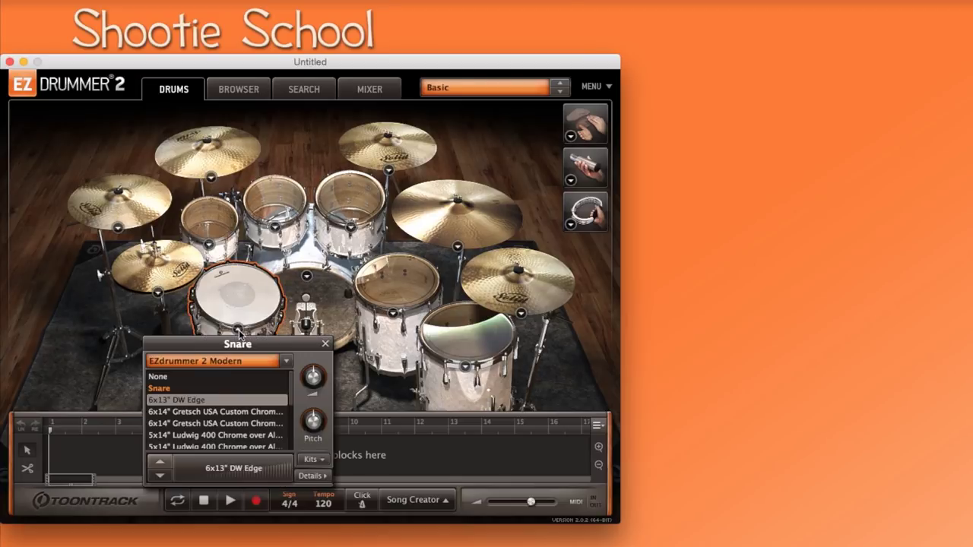
{"action": "left_click", "coordinate": [223, 414]}
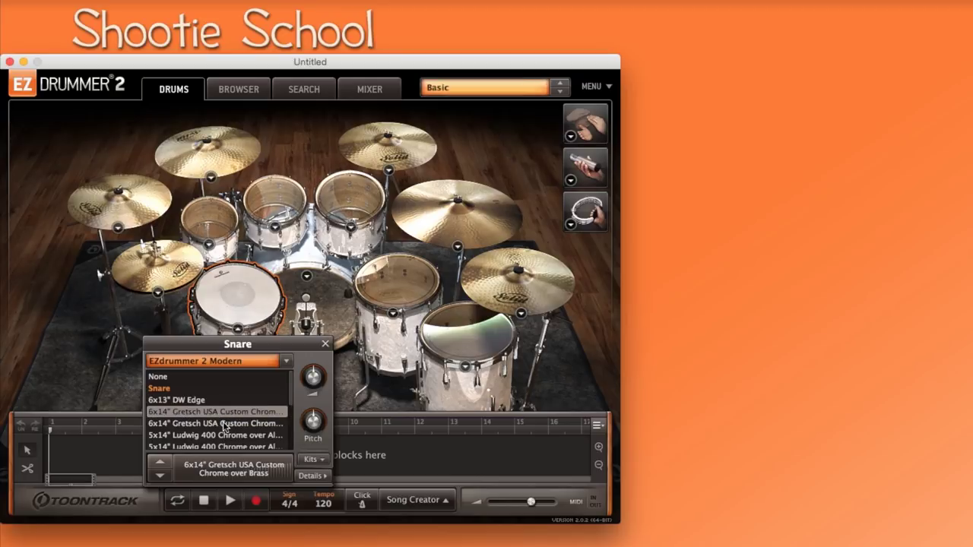
{"action": "left_click", "coordinate": [226, 423]}
{"action": "left_click", "coordinate": [228, 435]}
{"action": "left_click", "coordinate": [231, 447]}
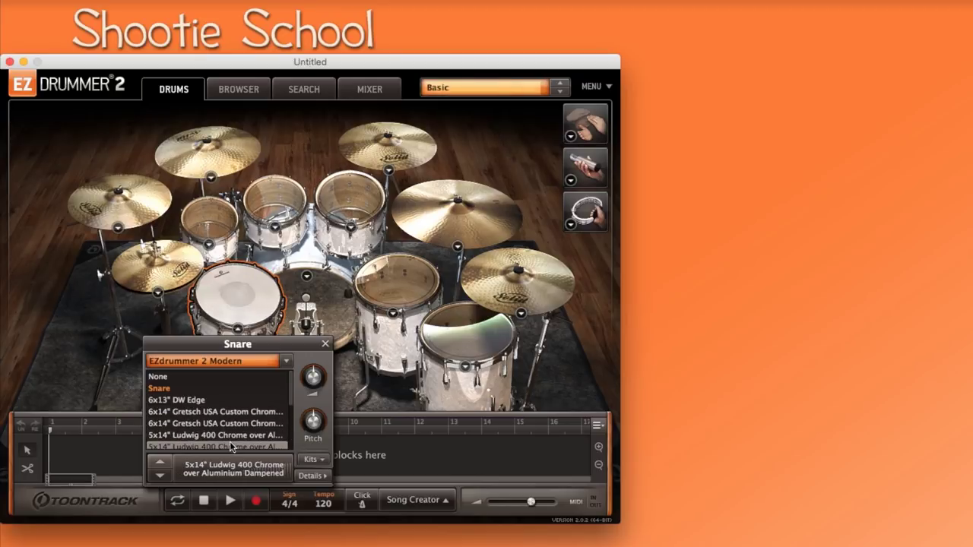
Step: Check the drum library list without changing it, then play the new snare
{"action": "left_click", "coordinate": [286, 364]}
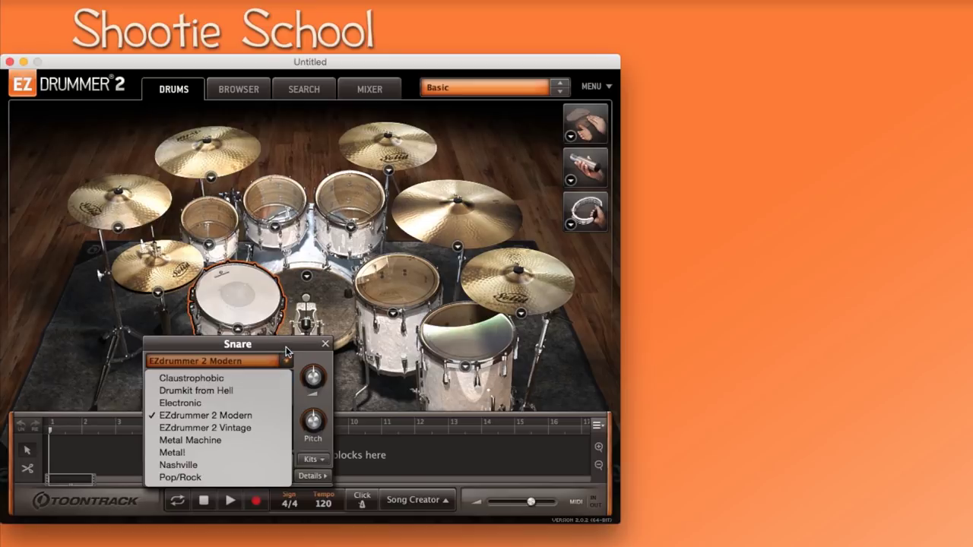
{"action": "left_click", "coordinate": [324, 346]}
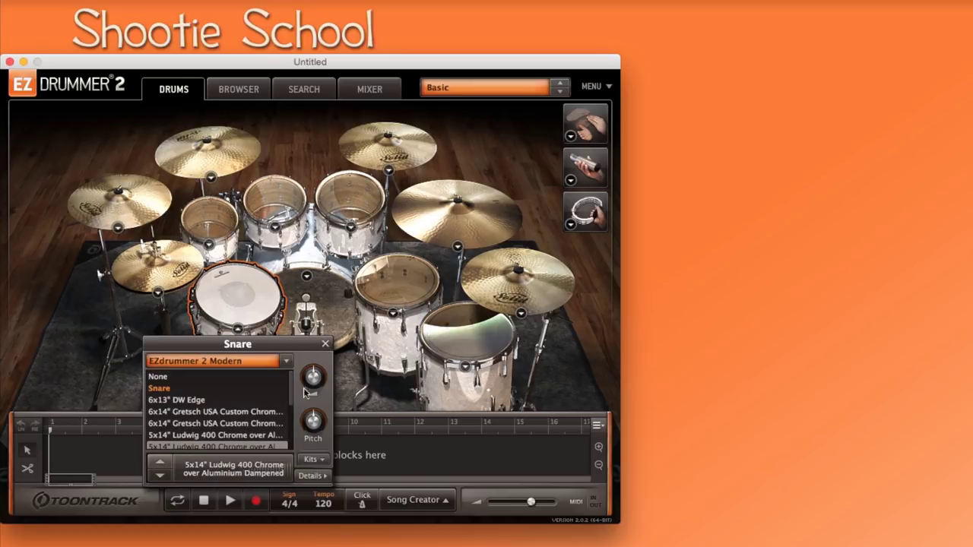
{"action": "mouse_move", "coordinate": [312, 425]}
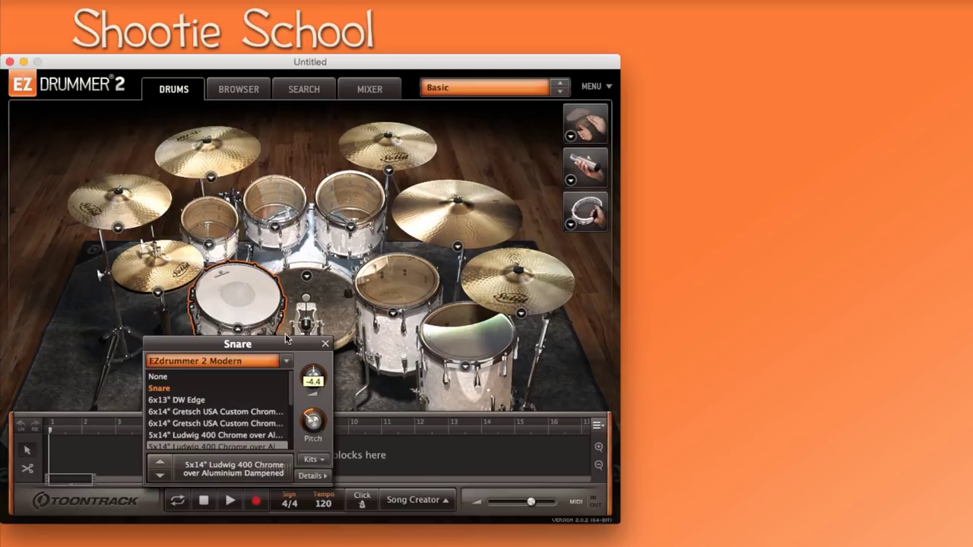
{"action": "left_click", "coordinate": [255, 308]}
Step: Audition Floortom 1's Center and Rimshot articulations, then close its panel
{"action": "left_click", "coordinate": [323, 346]}
{"action": "left_click", "coordinate": [392, 313]}
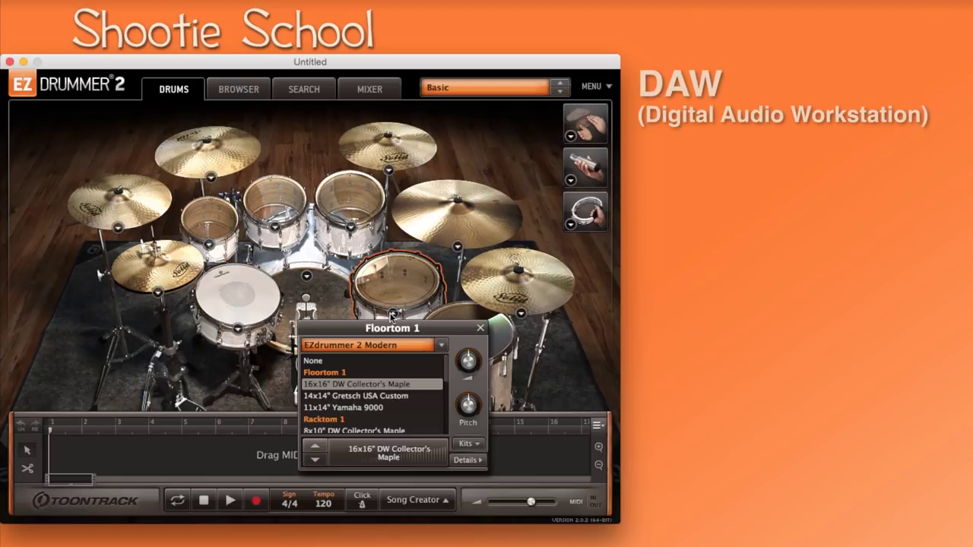
{"action": "left_click", "coordinate": [468, 459]}
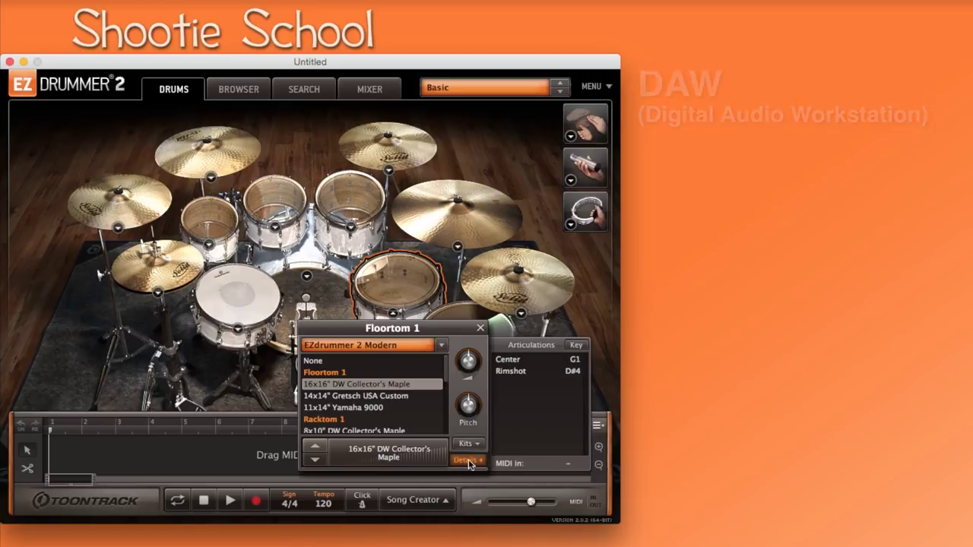
{"action": "left_click", "coordinate": [509, 359]}
{"action": "left_click", "coordinate": [509, 360]}
{"action": "left_click", "coordinate": [511, 371]}
{"action": "left_click", "coordinate": [512, 371]}
{"action": "left_click", "coordinate": [518, 371]}
{"action": "left_click", "coordinate": [523, 369]}
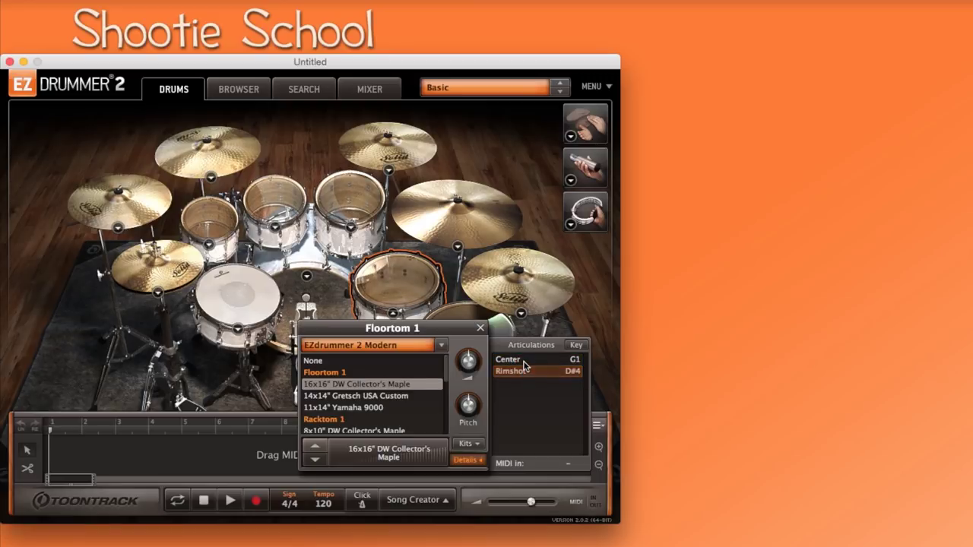
{"action": "left_click", "coordinate": [480, 328]}
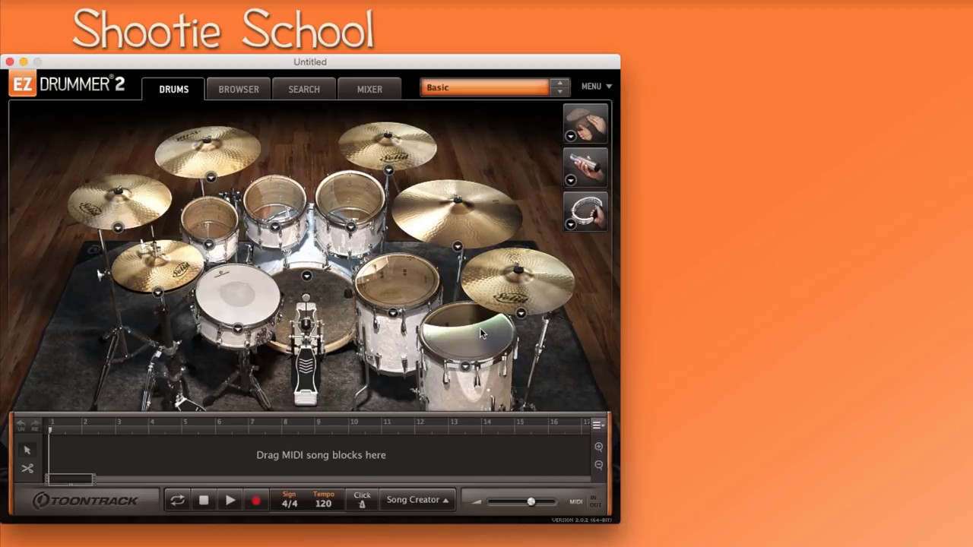
Step: Browse the options of the floor toms, kick, snare and rack toms, closing Racktom 3
{"action": "left_click", "coordinate": [480, 328]}
{"action": "left_click", "coordinate": [406, 278]}
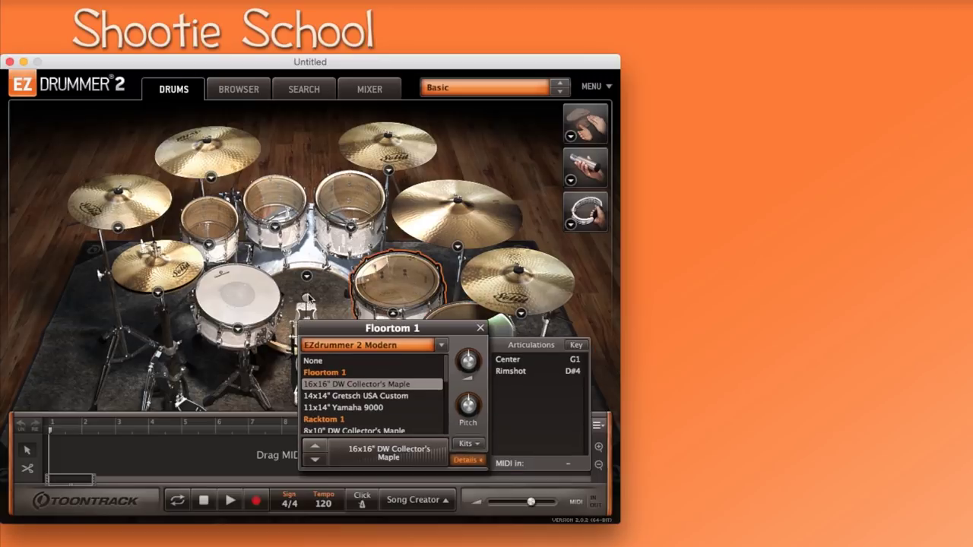
{"action": "left_click", "coordinate": [305, 300]}
{"action": "left_click", "coordinate": [243, 275]}
{"action": "left_click", "coordinate": [263, 210]}
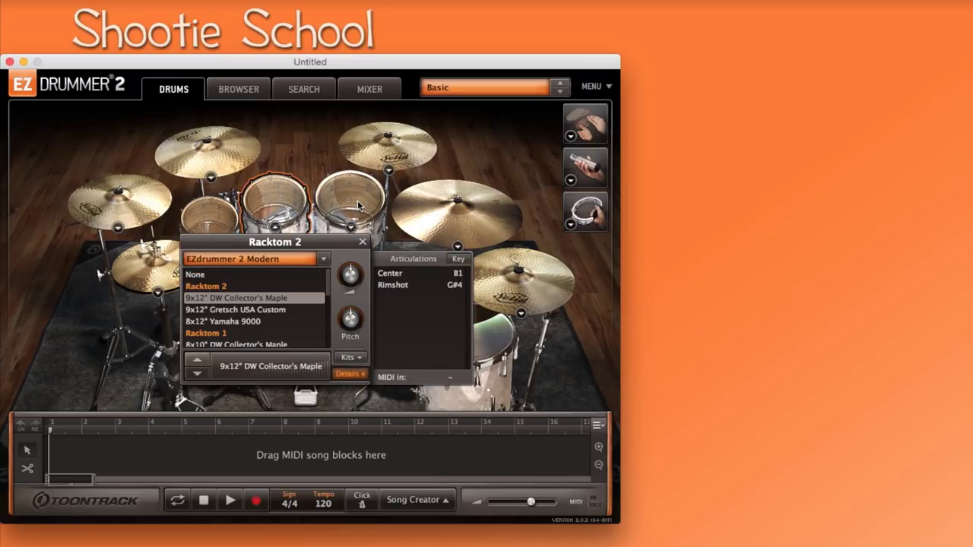
{"action": "left_click", "coordinate": [358, 200]}
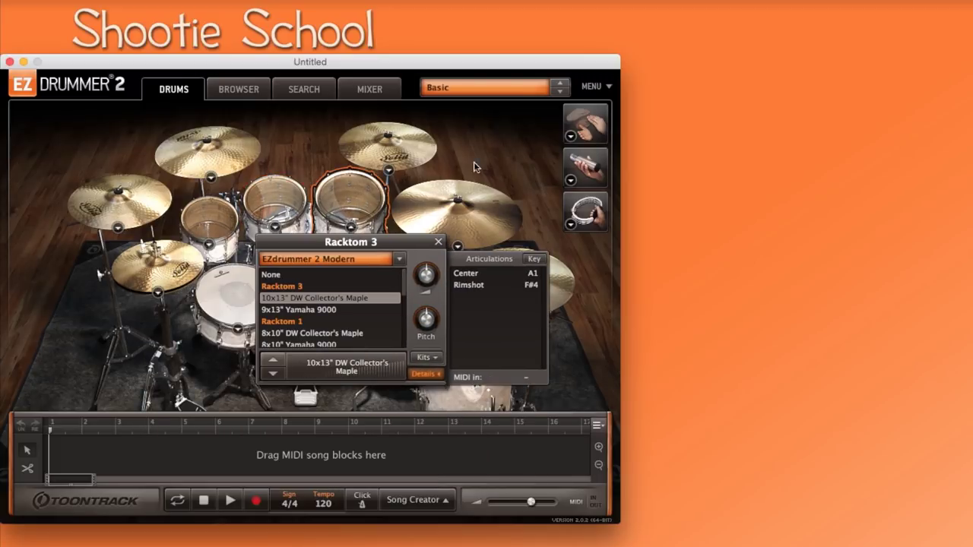
{"action": "left_click", "coordinate": [543, 133]}
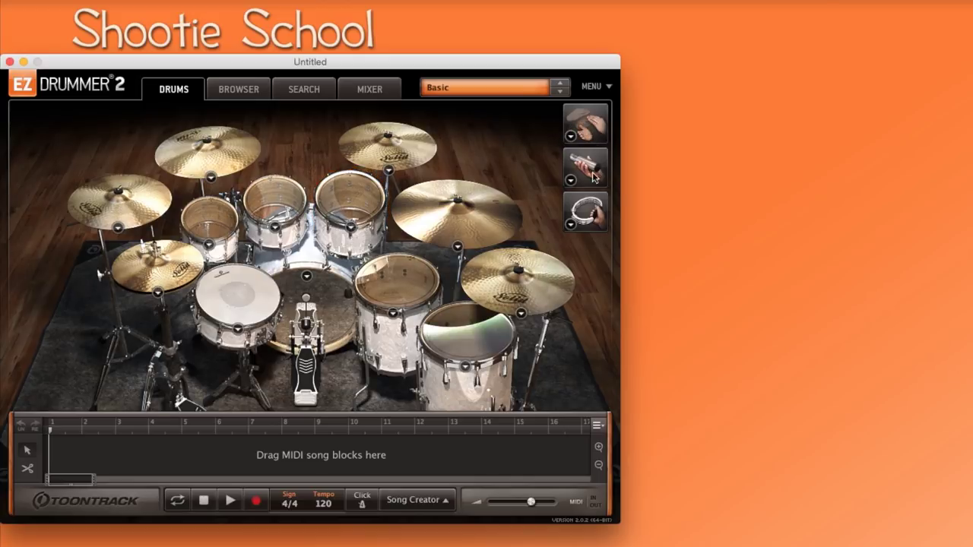
Step: Pick the top hand-percussion piece and check the One Shot Pad options, then close them
{"action": "left_click", "coordinate": [596, 132]}
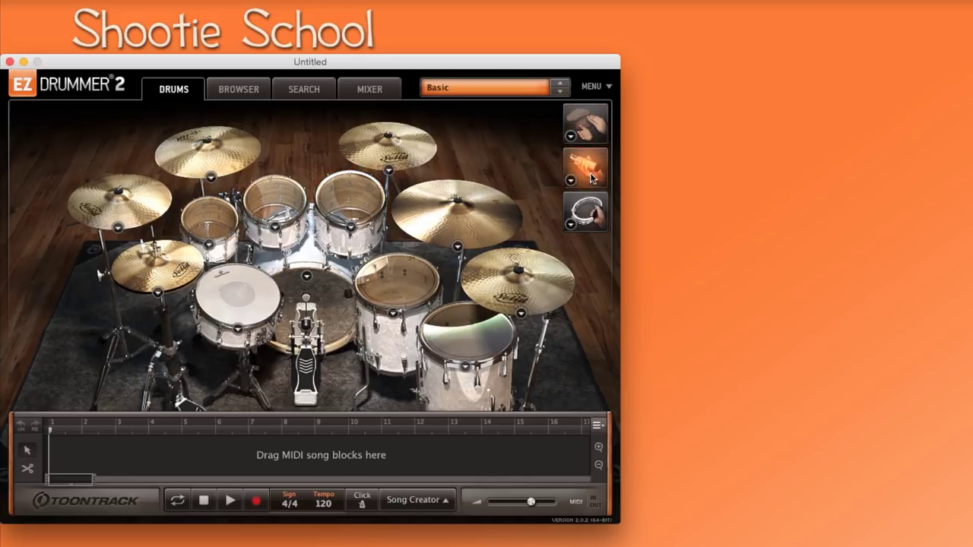
{"action": "left_click", "coordinate": [571, 136]}
{"action": "left_click", "coordinate": [505, 152]}
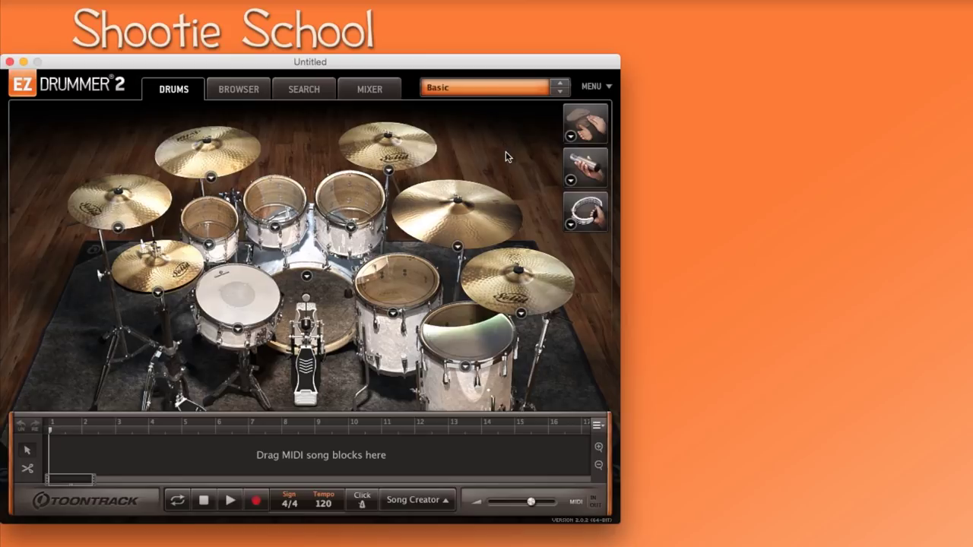
Step: Load the EZdrummer 2 Vintage Basic preset and audition its kick, snare, rack tom, hi-hat and crash
{"action": "left_click", "coordinate": [498, 89]}
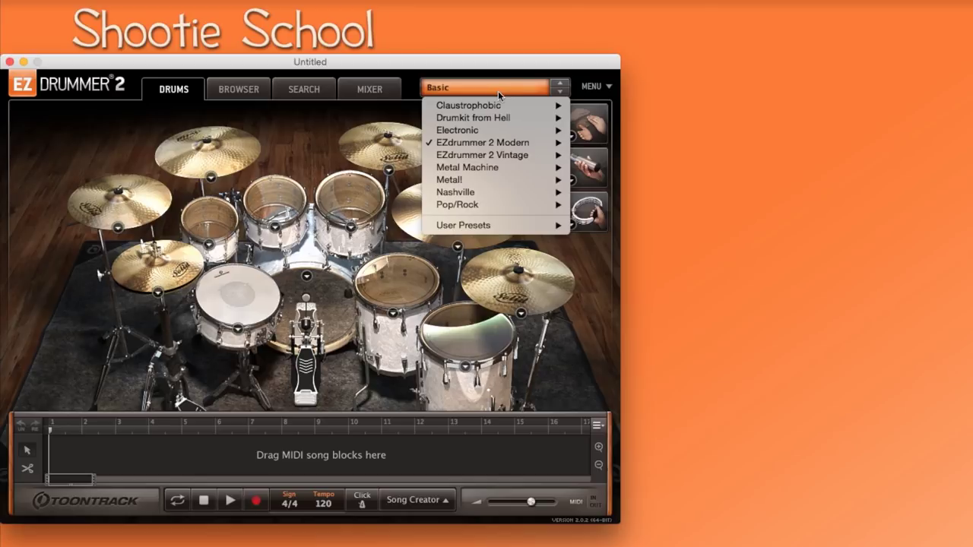
{"action": "mouse_move", "coordinate": [484, 157]}
{"action": "mouse_move", "coordinate": [484, 131]}
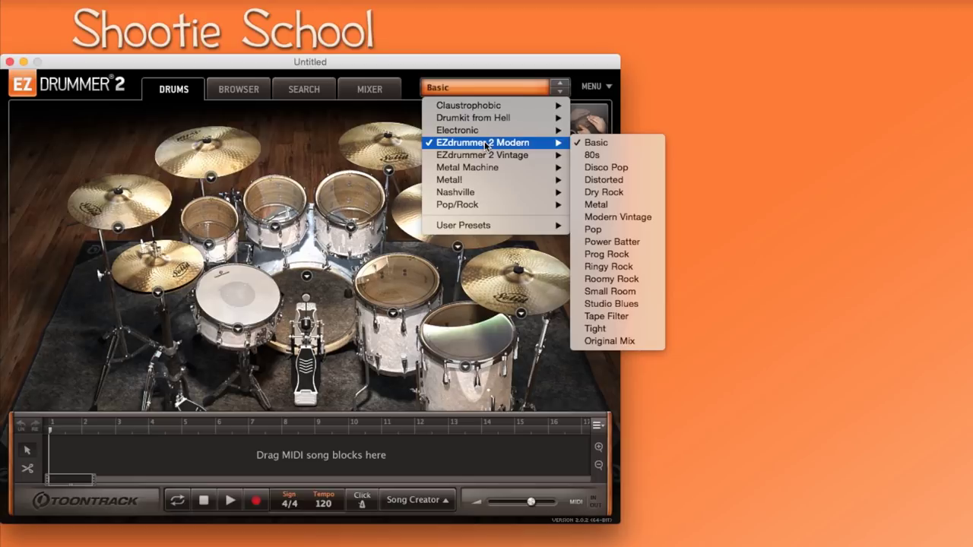
{"action": "left_click", "coordinate": [588, 154]}
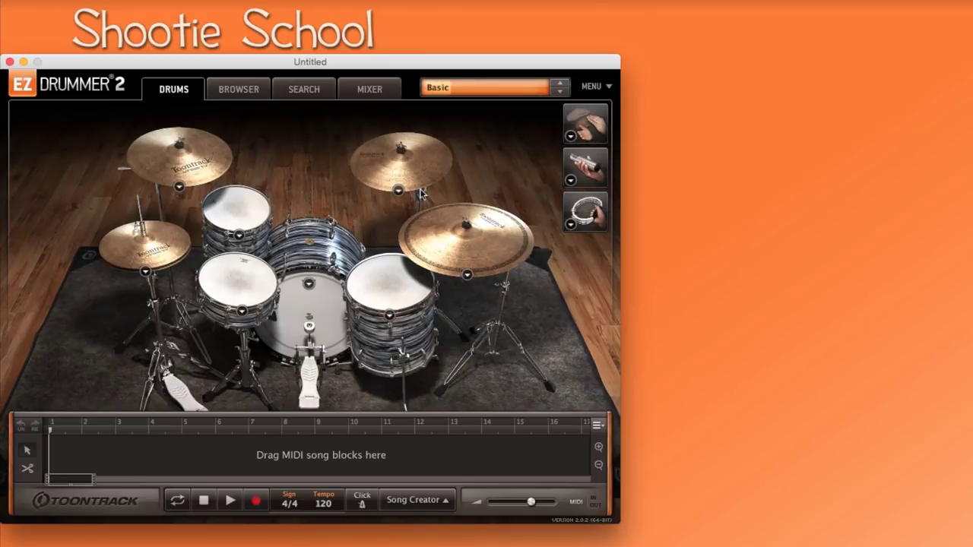
{"action": "left_click", "coordinate": [316, 304]}
{"action": "left_click", "coordinate": [221, 275]}
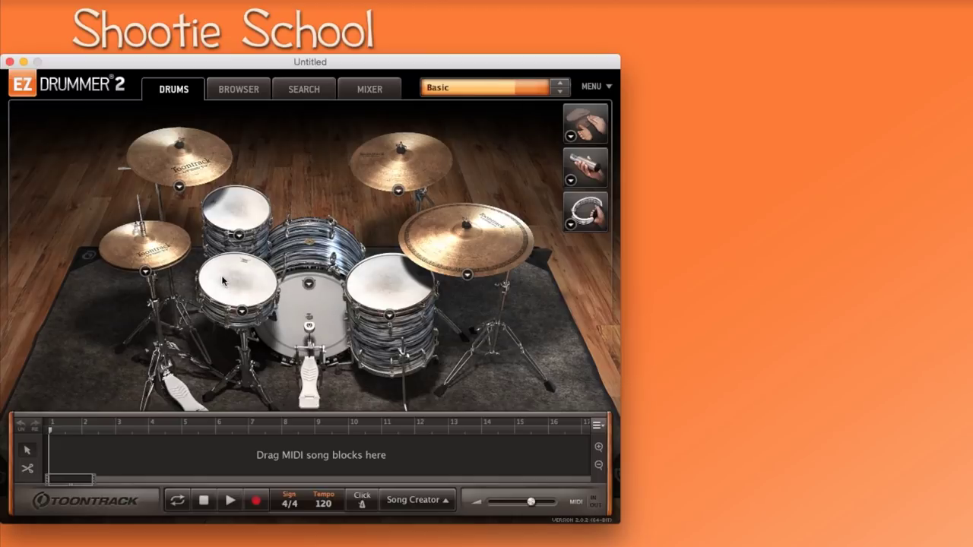
{"action": "left_click", "coordinate": [221, 275]}
{"action": "left_click", "coordinate": [236, 209]}
{"action": "left_click", "coordinate": [146, 240]}
{"action": "left_click", "coordinate": [209, 163]}
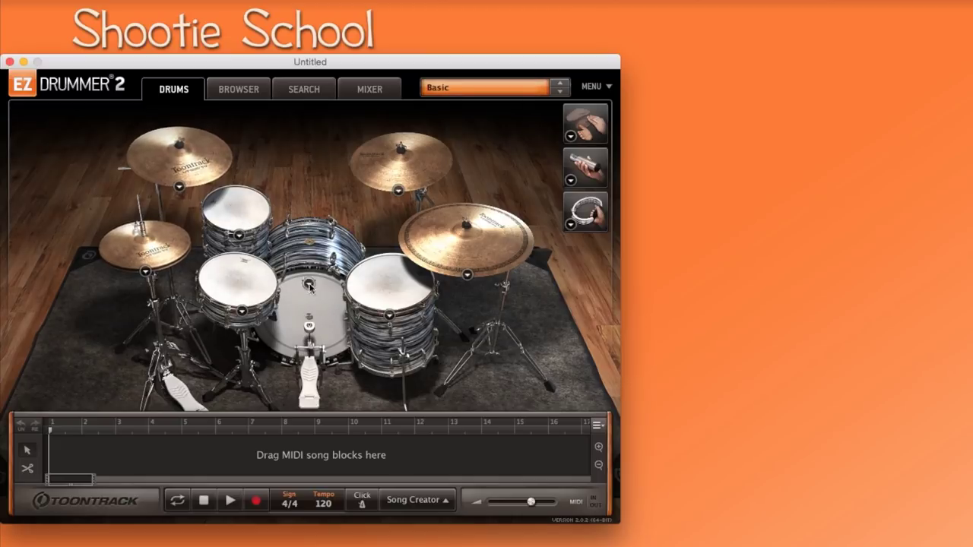
Step: Switch to the EZdrummer 2 Modern Basic preset, then reopen the preset list
{"action": "left_click", "coordinate": [450, 96]}
{"action": "mouse_move", "coordinate": [482, 142]}
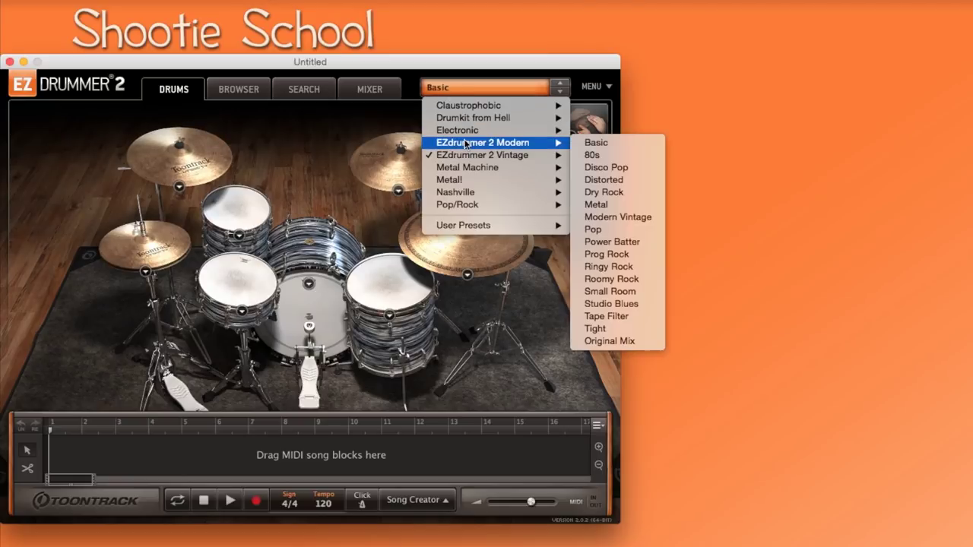
{"action": "left_click", "coordinate": [588, 138]}
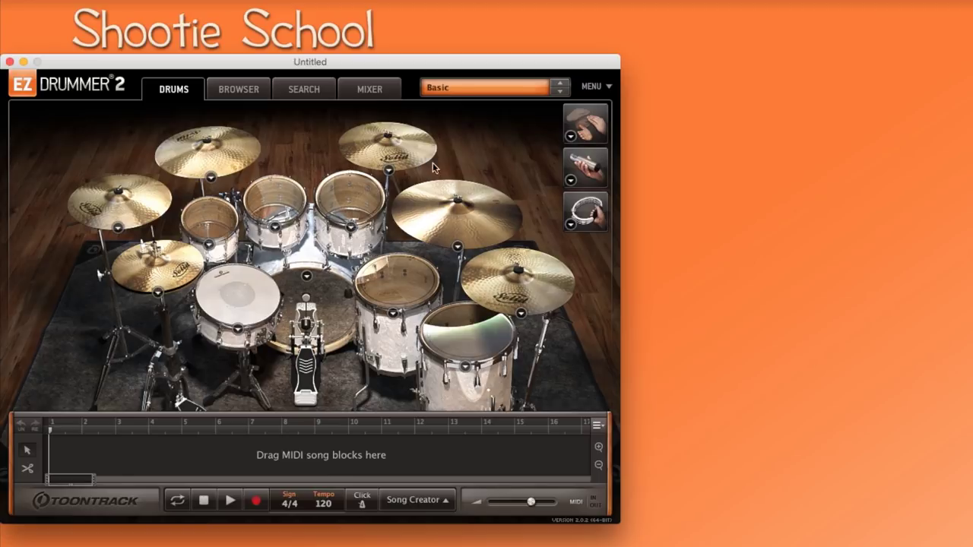
{"action": "left_click", "coordinate": [475, 85]}
{"action": "mouse_move", "coordinate": [479, 144]}
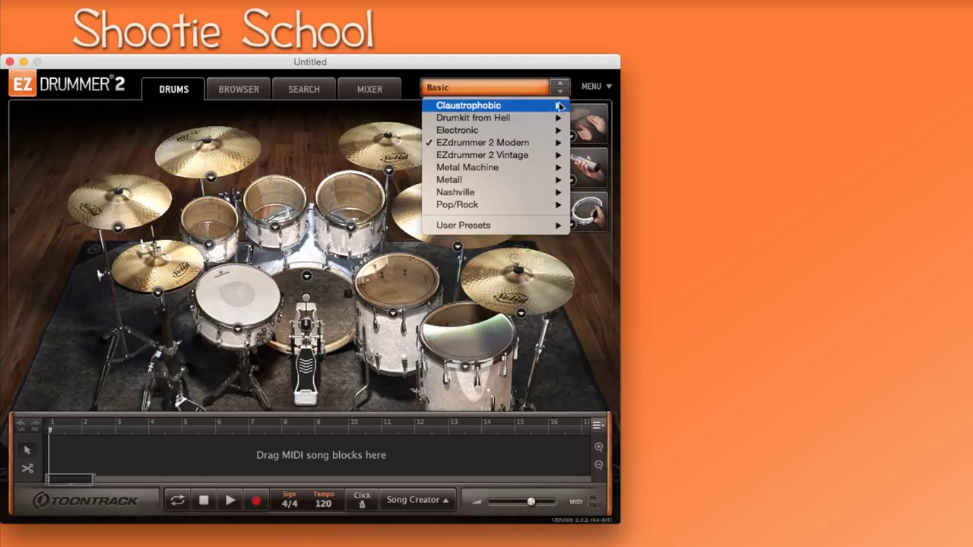
Step: Load the Modern 80s preset and audition its kick and snare
{"action": "left_click", "coordinate": [511, 73]}
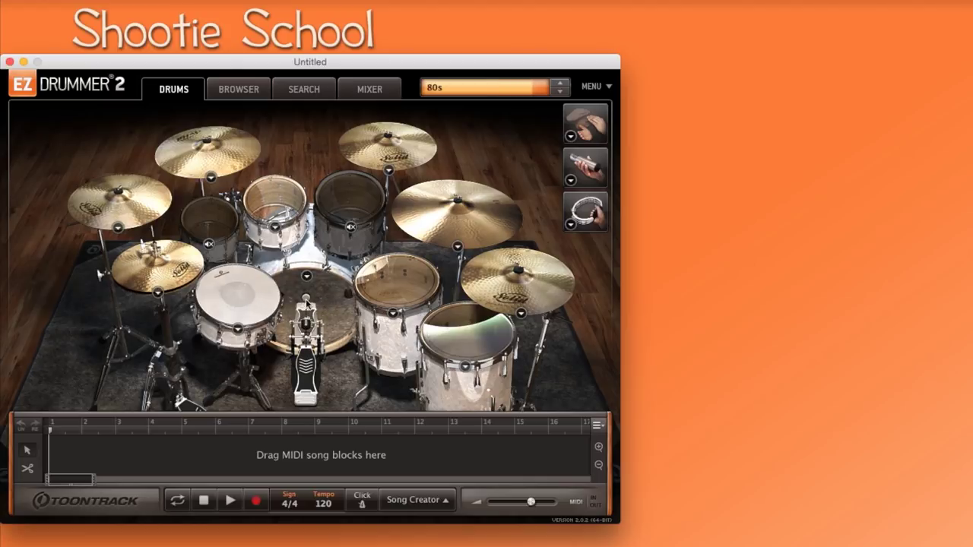
{"action": "left_click", "coordinate": [307, 304]}
{"action": "left_click", "coordinate": [289, 304]}
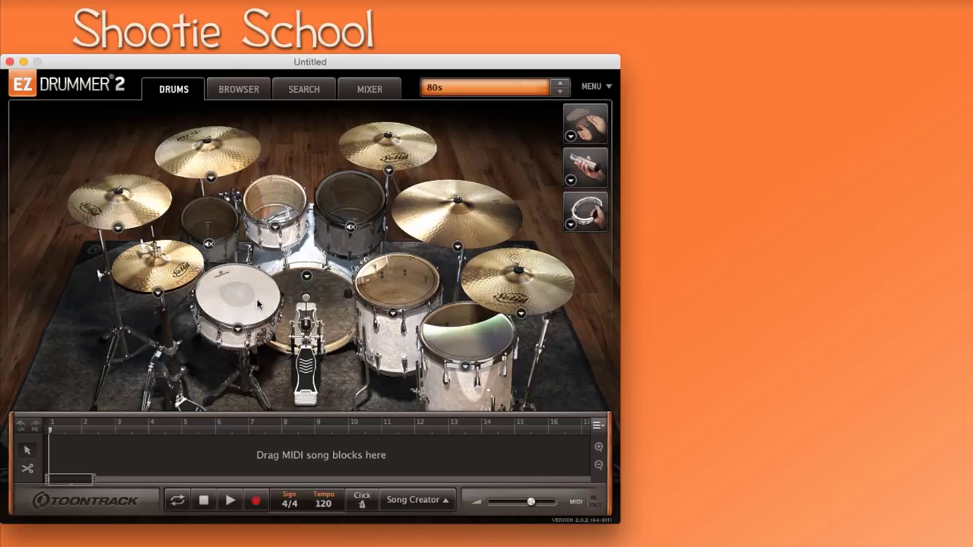
{"action": "left_click", "coordinate": [257, 304]}
Step: Replace it with the EZdrummer 2 Modern Metal preset
{"action": "left_click", "coordinate": [494, 90]}
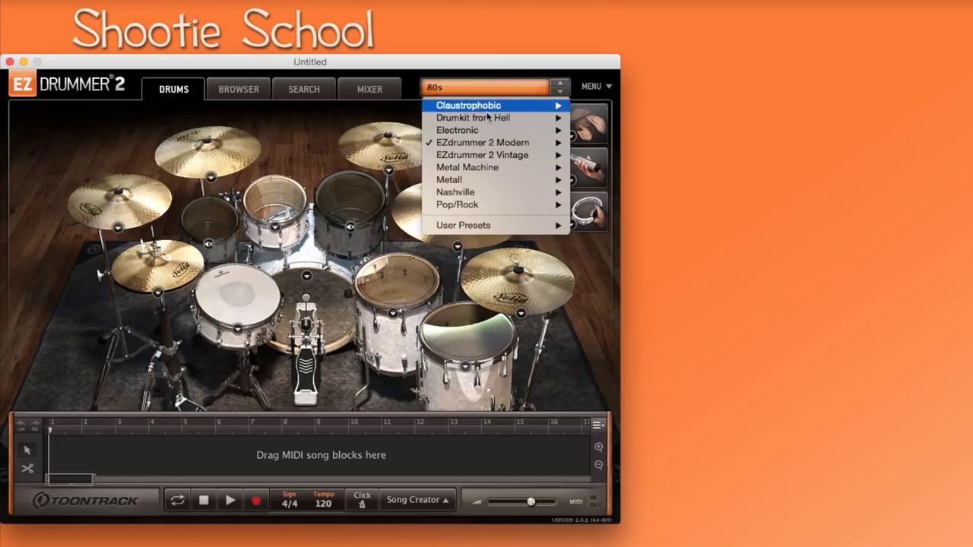
{"action": "mouse_move", "coordinate": [484, 146]}
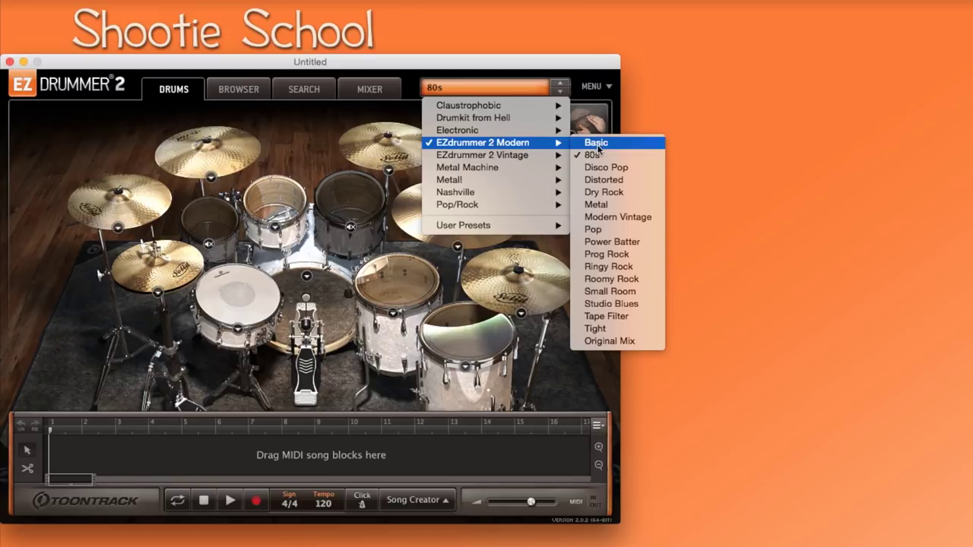
{"action": "left_click", "coordinate": [605, 205]}
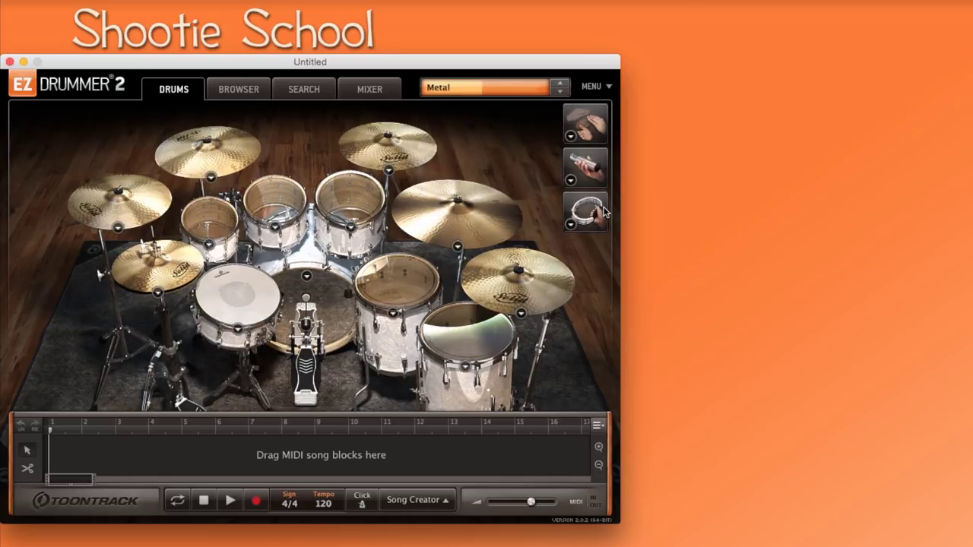
Step: Audition the Metal kit's kick drum repeatedly
{"action": "left_click", "coordinate": [323, 303]}
{"action": "left_click", "coordinate": [323, 304]}
{"action": "left_click", "coordinate": [322, 303]}
{"action": "left_click", "coordinate": [323, 307]}
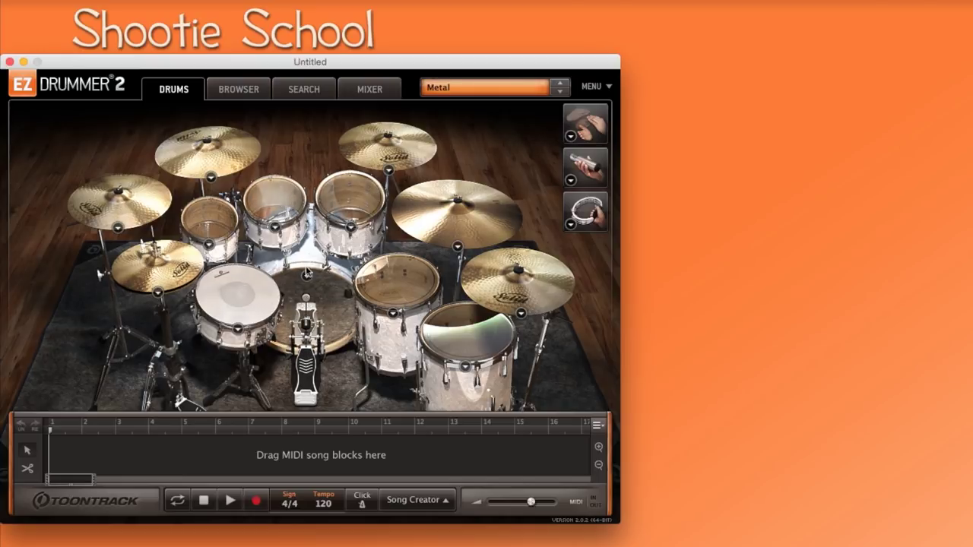
{"action": "left_click", "coordinate": [318, 308]}
{"action": "left_click", "coordinate": [317, 308]}
{"action": "left_click", "coordinate": [317, 308]}
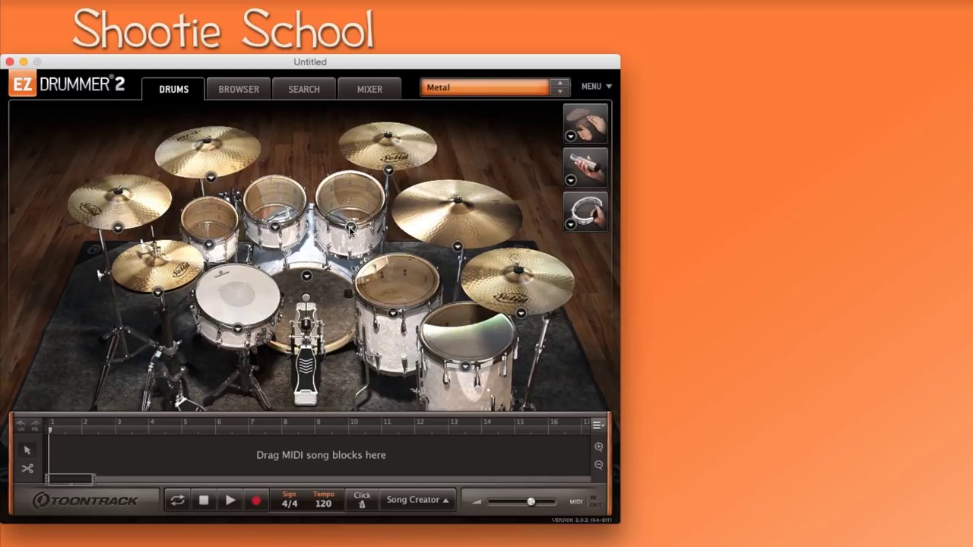
Step: Look at the third rack tom's options and the preset list without changing the preset
{"action": "left_click", "coordinate": [496, 90]}
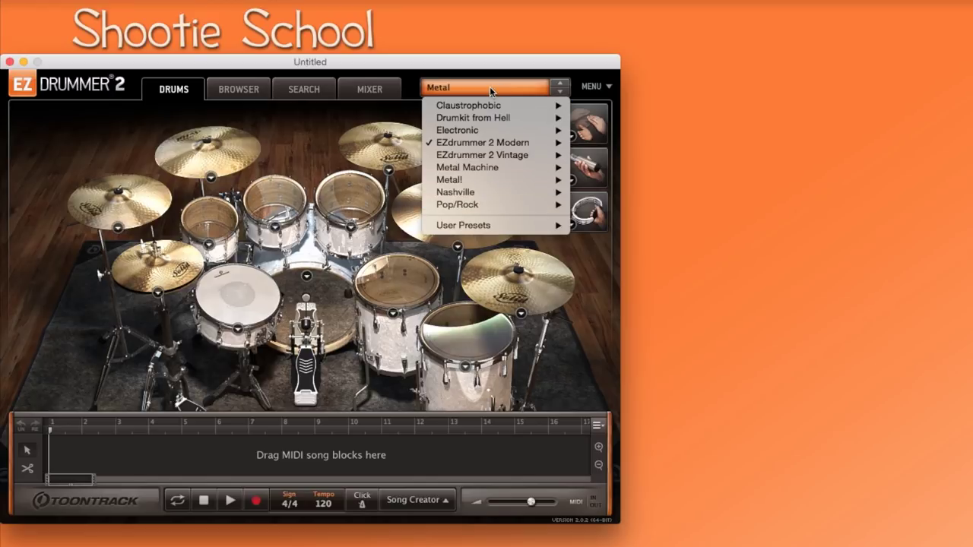
{"action": "left_click", "coordinate": [351, 227]}
{"action": "left_click", "coordinate": [350, 227]}
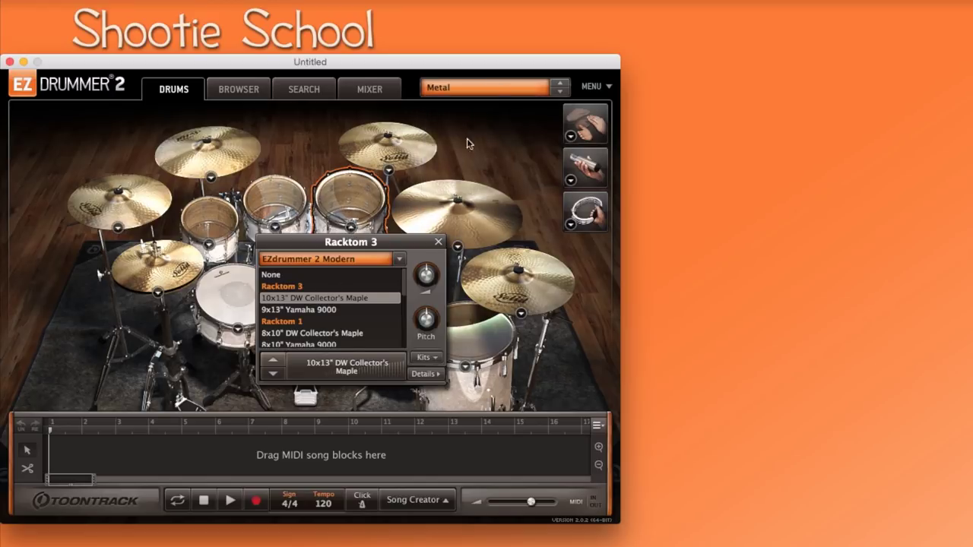
{"action": "left_click", "coordinate": [509, 90]}
{"action": "mouse_move", "coordinate": [498, 145]}
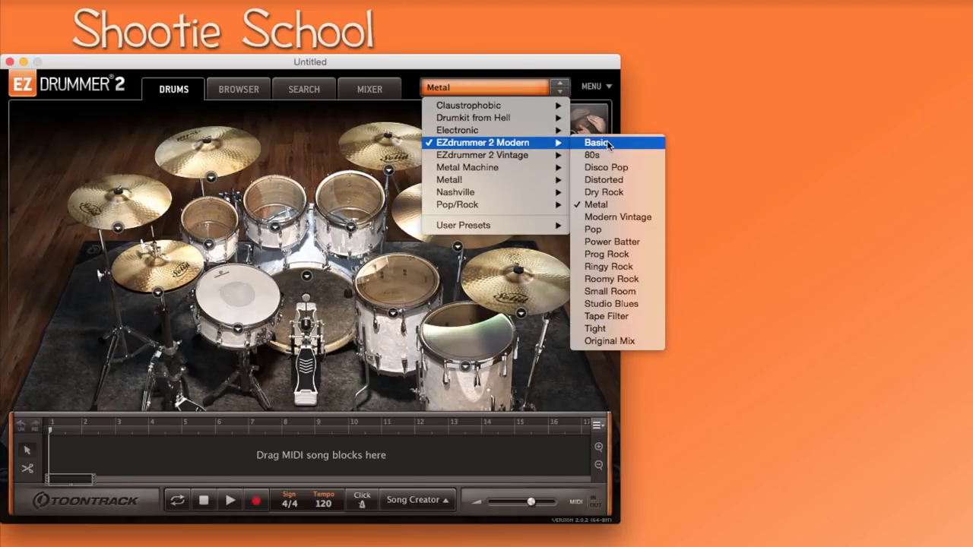
{"action": "left_click", "coordinate": [499, 55]}
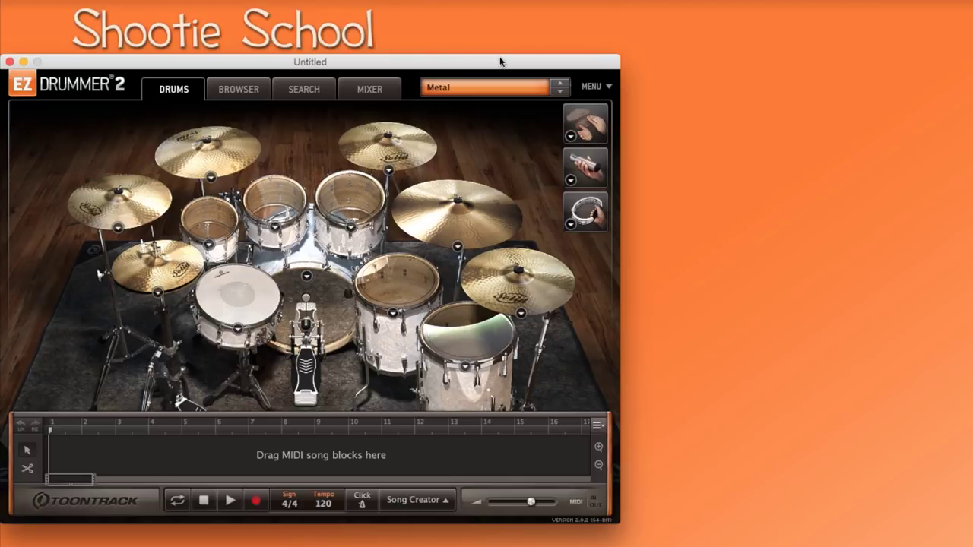
Step: Load the EZdrummer 2 Modern Dry Rock preset and bring up the snare's choices
{"action": "left_click", "coordinate": [495, 90]}
{"action": "mouse_move", "coordinate": [490, 143]}
{"action": "left_click", "coordinate": [601, 195]}
{"action": "left_click", "coordinate": [238, 328]}
Step: Choose the 8x14" Pearl signature maple snare, raise its pitch and play it
{"action": "left_click", "coordinate": [212, 437]}
{"action": "scroll", "coordinate": [213, 437], "scroll_direction": "down", "scroll_amount": 2}
{"action": "left_click", "coordinate": [228, 438]}
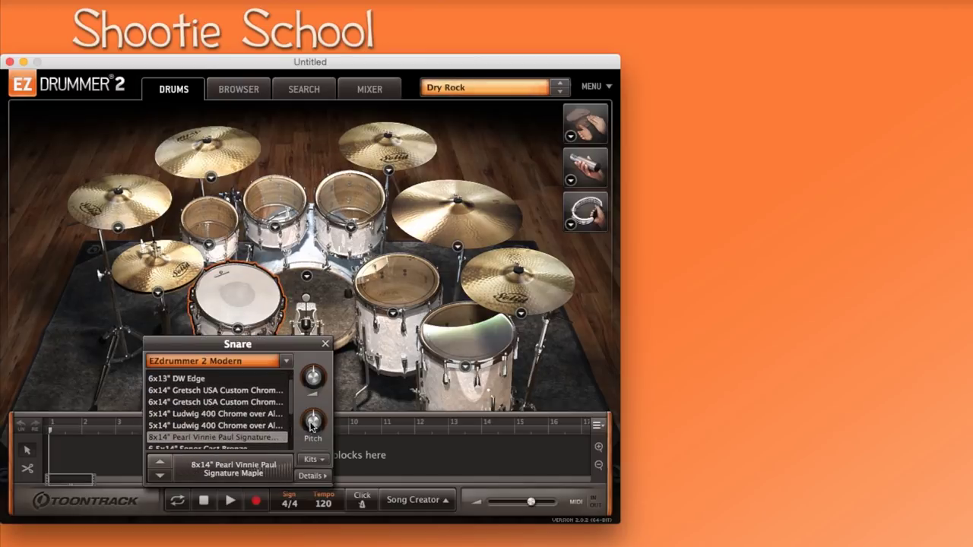
{"action": "left_click_drag", "start_coordinate": [314, 425], "coordinate": [317, 427]}
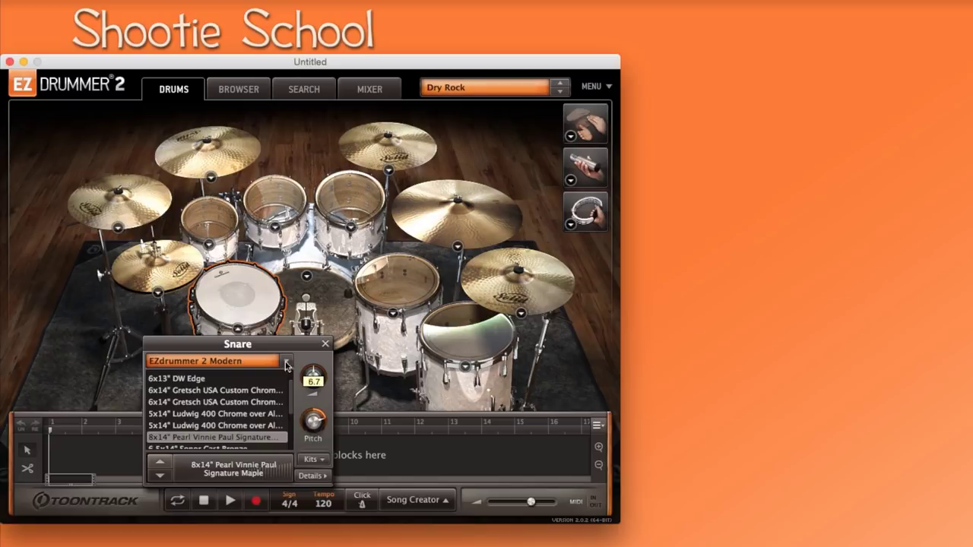
{"action": "left_click", "coordinate": [244, 309]}
Step: Audition the hi-hat from its options panel, then close it
{"action": "left_click", "coordinate": [167, 270]}
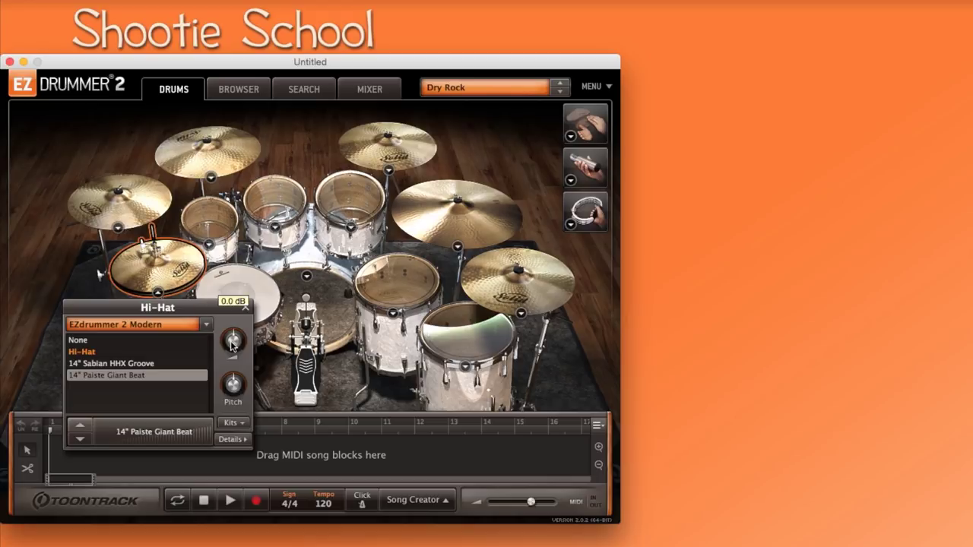
{"action": "left_click", "coordinate": [181, 279]}
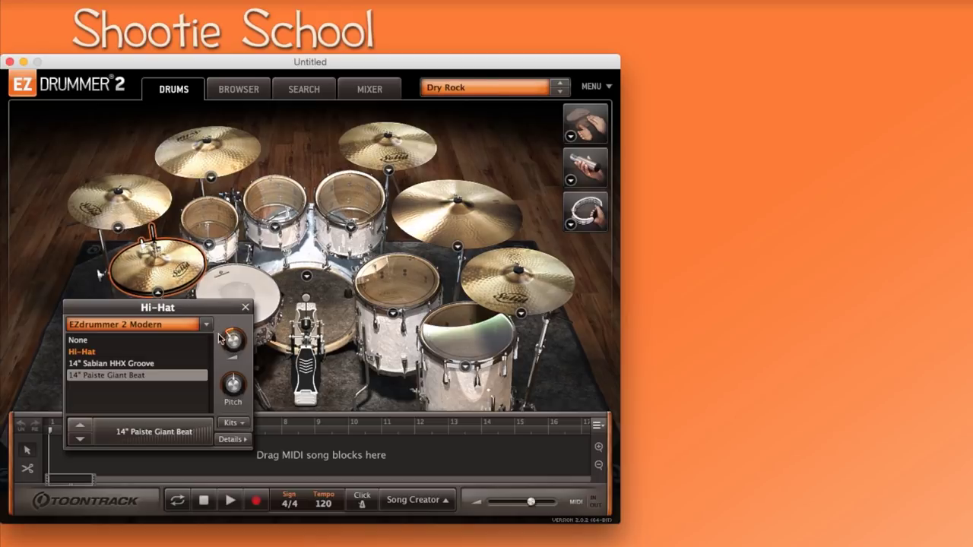
{"action": "left_click", "coordinate": [177, 278]}
{"action": "left_click", "coordinate": [244, 307]}
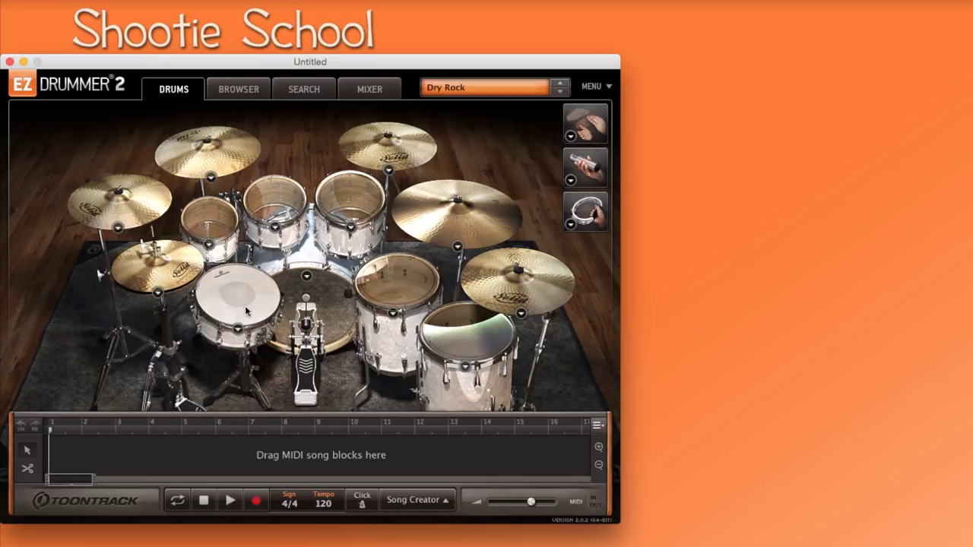
Step: Load the EZdrummer 2 Modern Roomy Rock preset
{"action": "left_click", "coordinate": [452, 89]}
{"action": "mouse_move", "coordinate": [471, 144]}
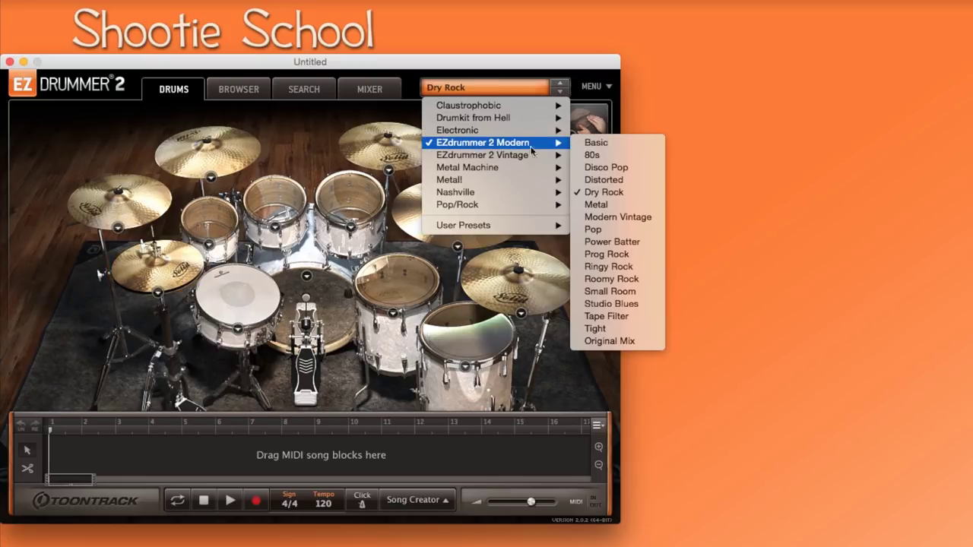
{"action": "left_click", "coordinate": [602, 279]}
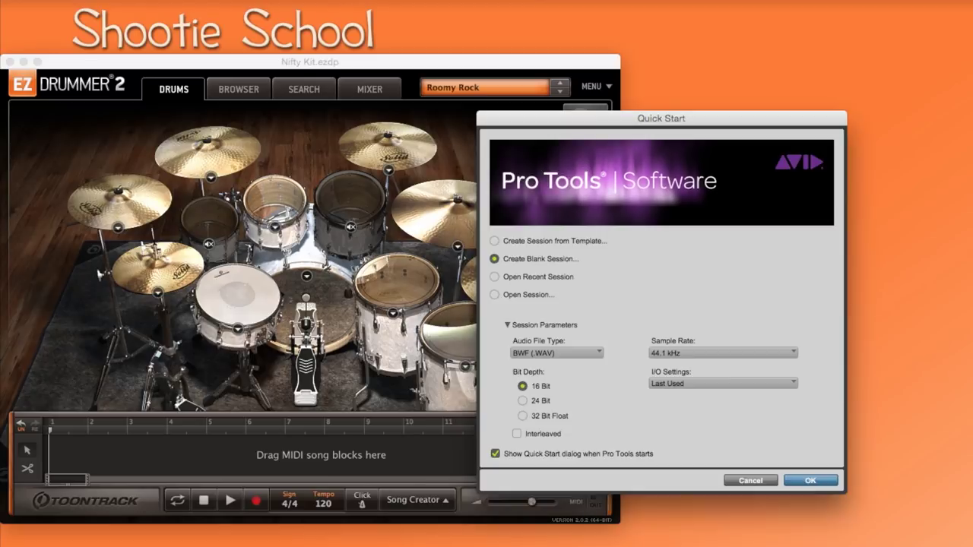
Step: Save a blank session as 'Midi Import Test' with EZdrummer on an instrument track, then show the Edit window
{"action": "key", "text": "Return"}
{"action": "type", "text": "Midi Import Test"}
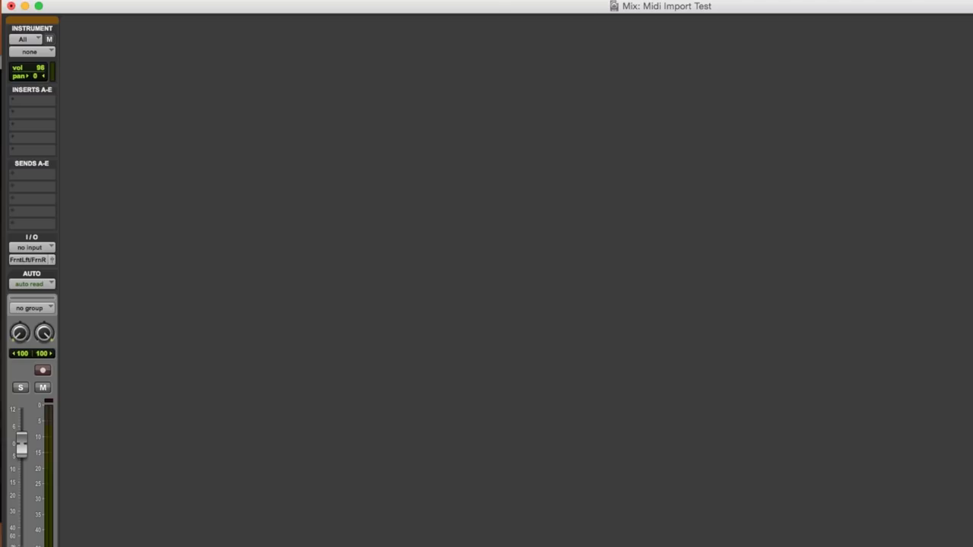
{"action": "left_click", "coordinate": [49, 137]}
{"action": "mouse_move", "coordinate": [80, 141]}
{"action": "mouse_move", "coordinate": [184, 310]}
{"action": "left_click", "coordinate": [279, 311]}
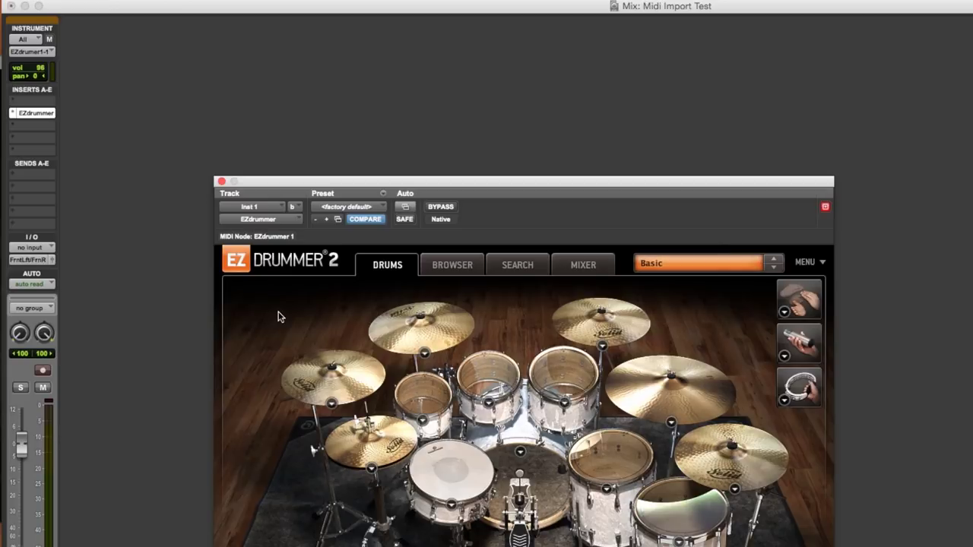
{"action": "key", "text": "super+equal"}
Step: Import a MIDI drum file at the timeline start and play it back
{"action": "left_click_drag", "start_coordinate": [152, 92], "coordinate": [179, 190]}
{"action": "left_click", "coordinate": [707, 351]}
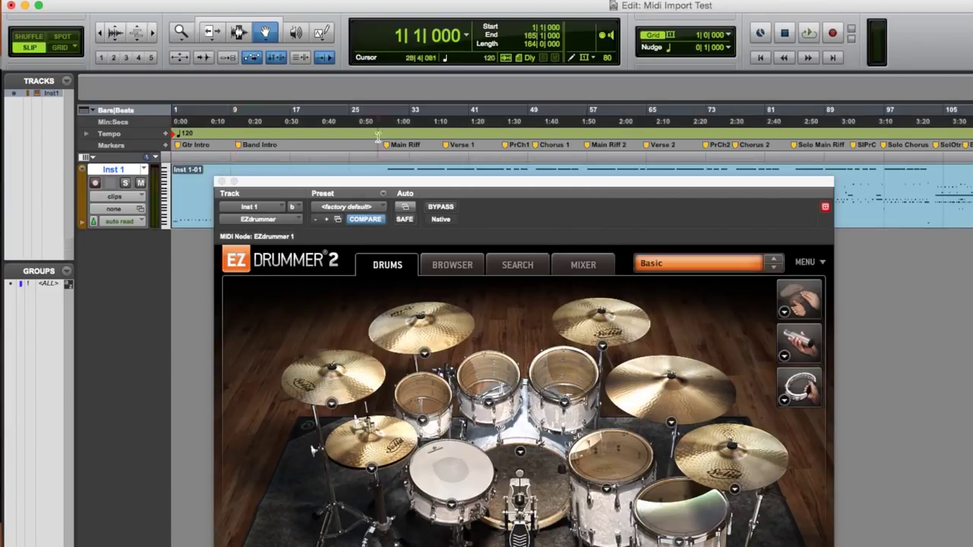
{"action": "left_click", "coordinate": [808, 34]}
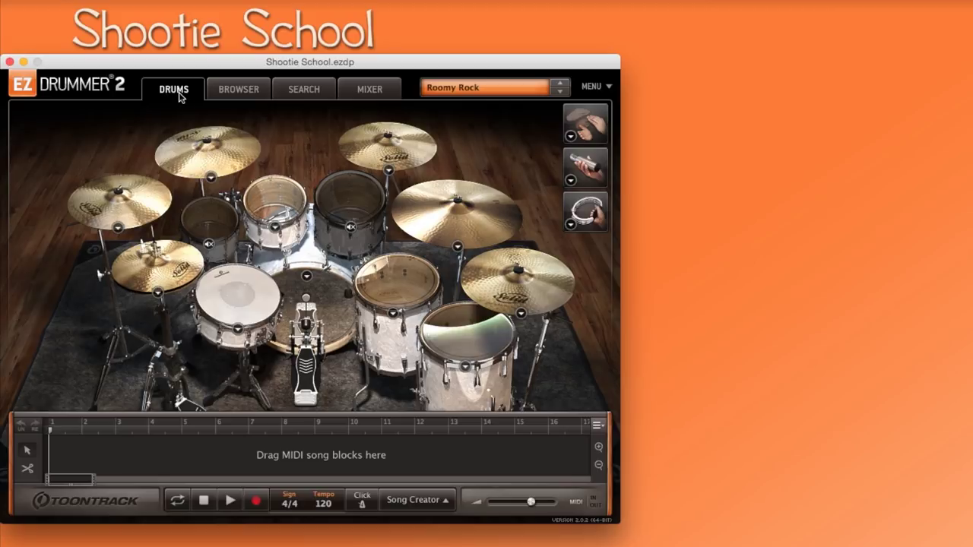
Step: Browse the groove library to Modern > Halftime Straight 4/4 > Chorus variations
{"action": "left_click", "coordinate": [235, 94]}
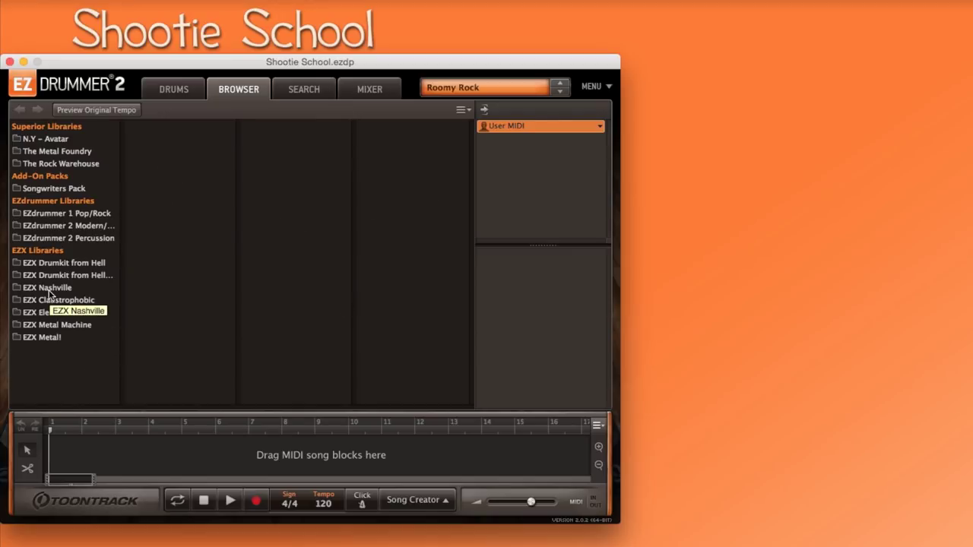
{"action": "left_click", "coordinate": [65, 226]}
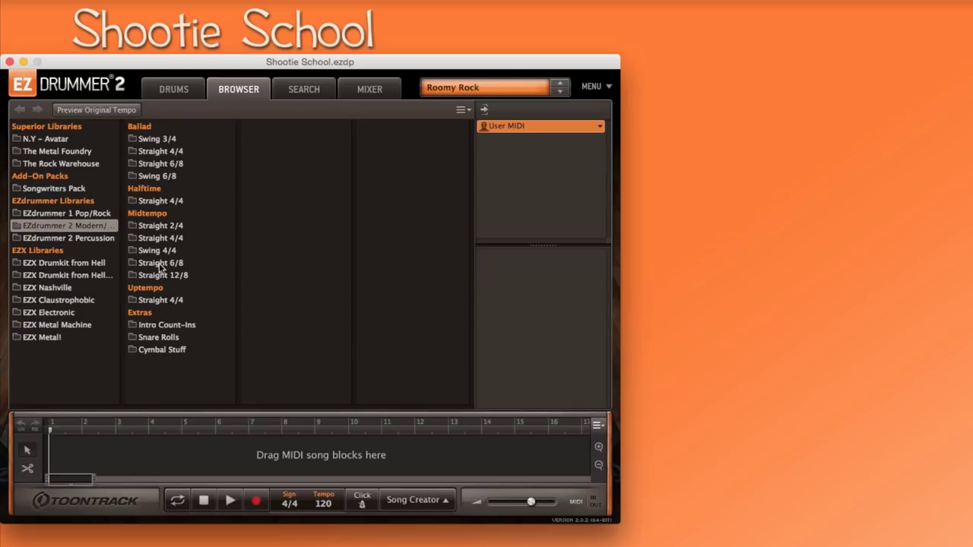
{"action": "left_click", "coordinate": [156, 203]}
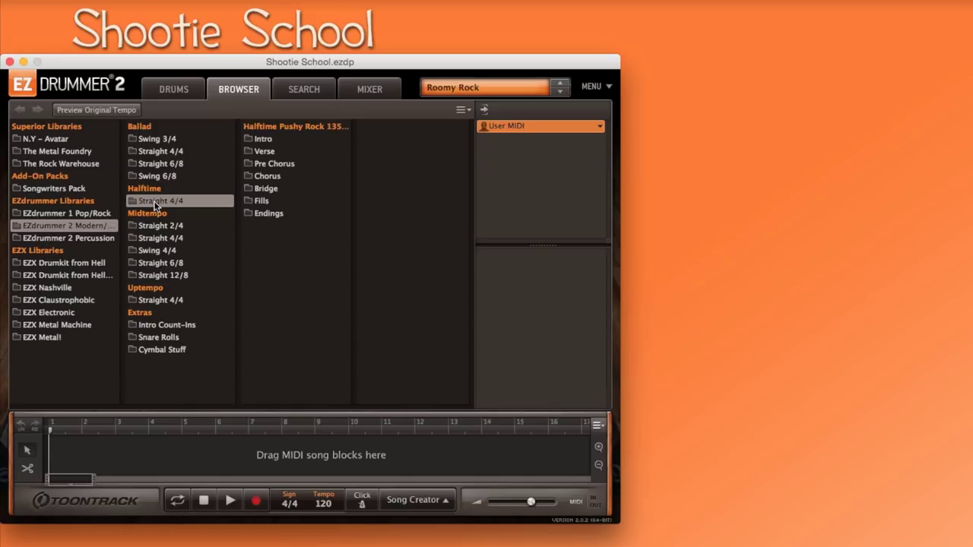
{"action": "left_click", "coordinate": [267, 176]}
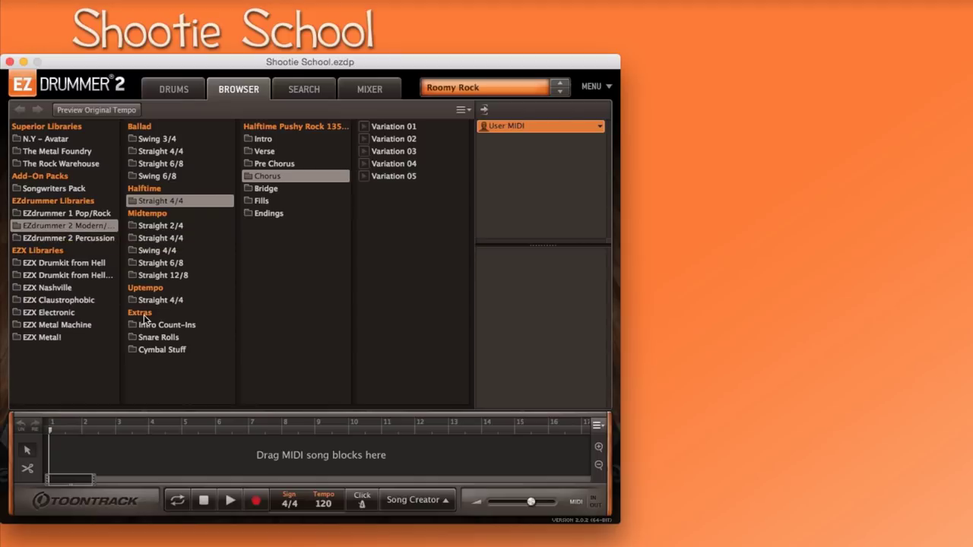
Step: Preview the Intro Count-Ins Straight 4/4 Variation 01 and place it at bar 1 as the intro
{"action": "left_click", "coordinate": [160, 327]}
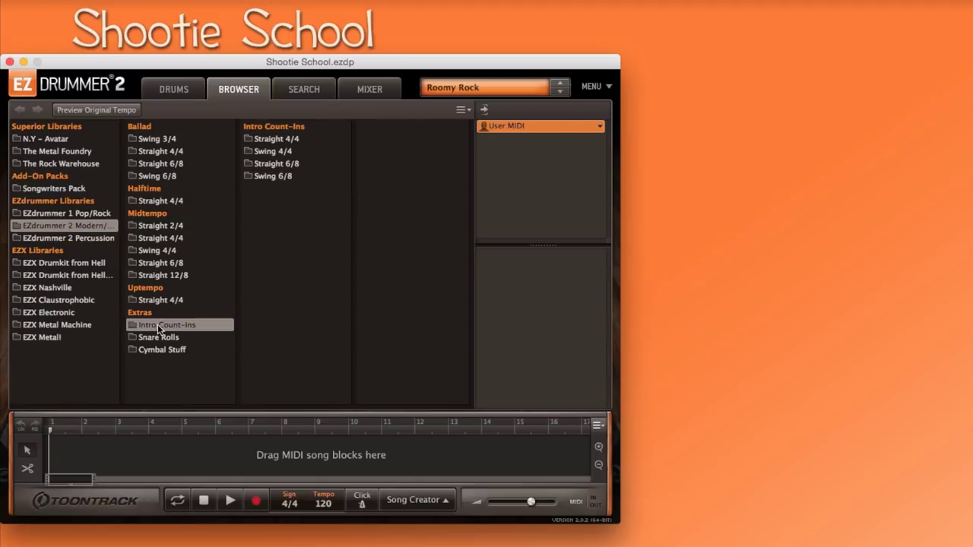
{"action": "left_click", "coordinate": [262, 141]}
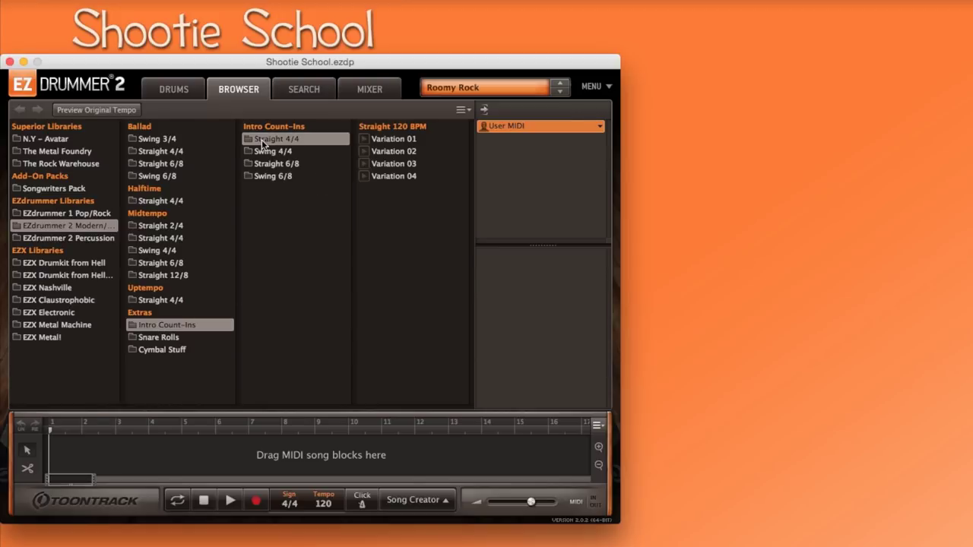
{"action": "left_click", "coordinate": [363, 141]}
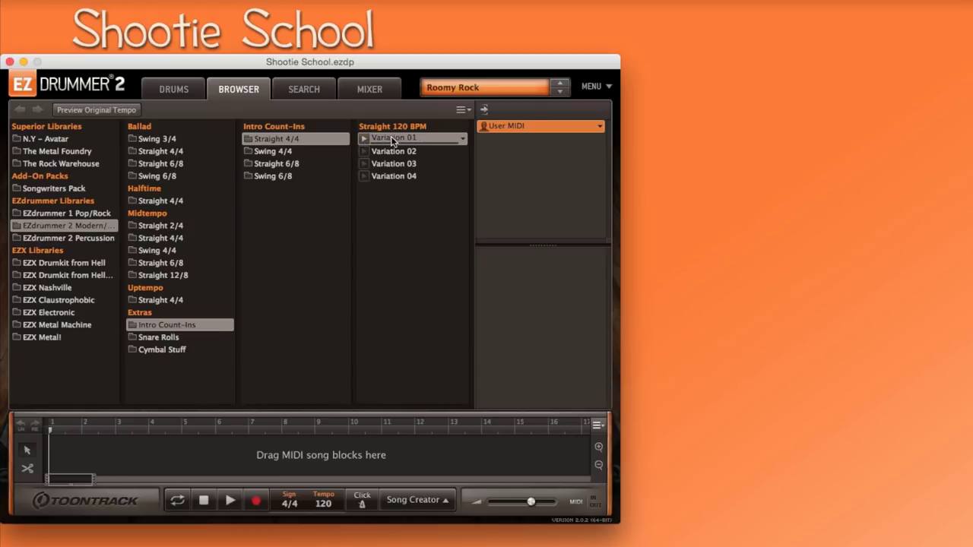
{"action": "left_click_drag", "start_coordinate": [391, 136], "coordinate": [54, 457]}
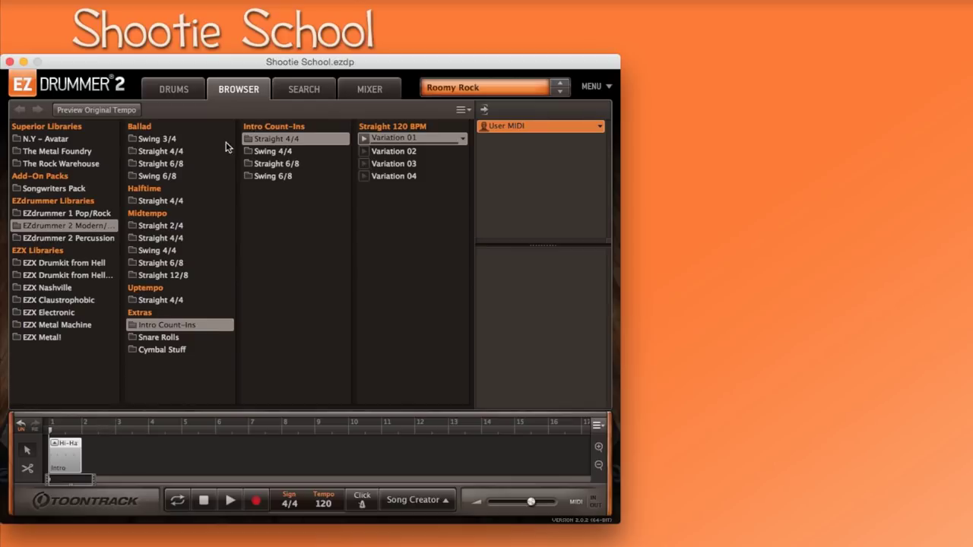
Step: Open the Midtempo Straight 4/4 Latin Touch 97 BPM fills and audition Variations 01–04
{"action": "left_click", "coordinate": [146, 239]}
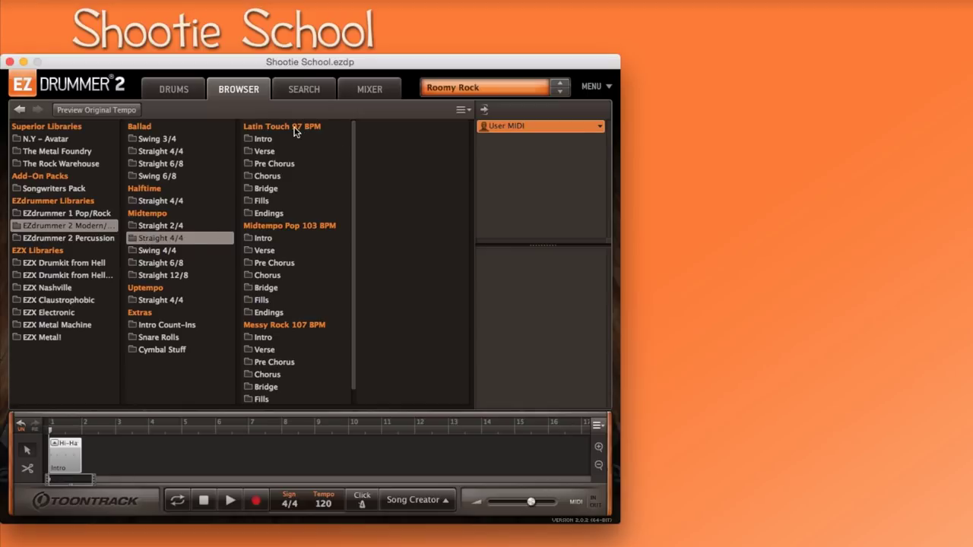
{"action": "left_click", "coordinate": [258, 202]}
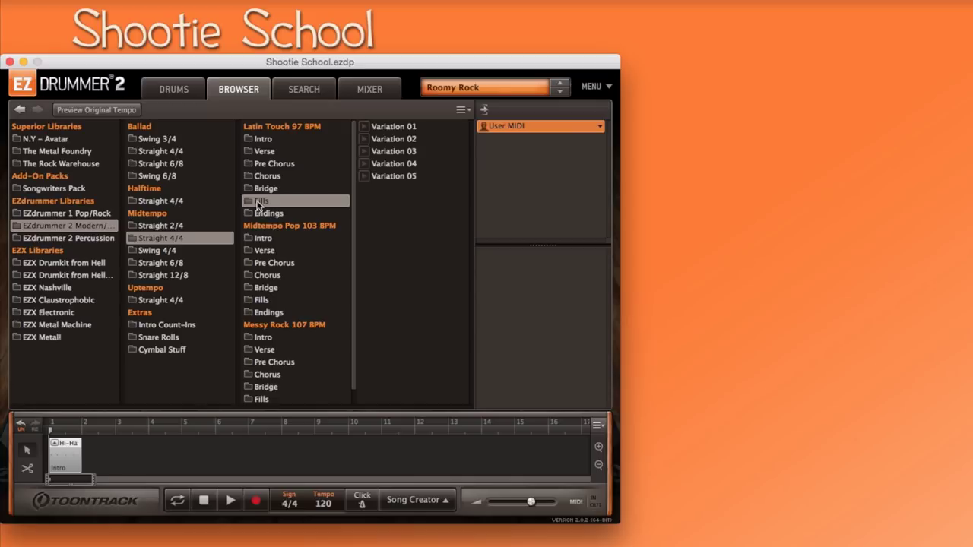
{"action": "left_click", "coordinate": [365, 127]}
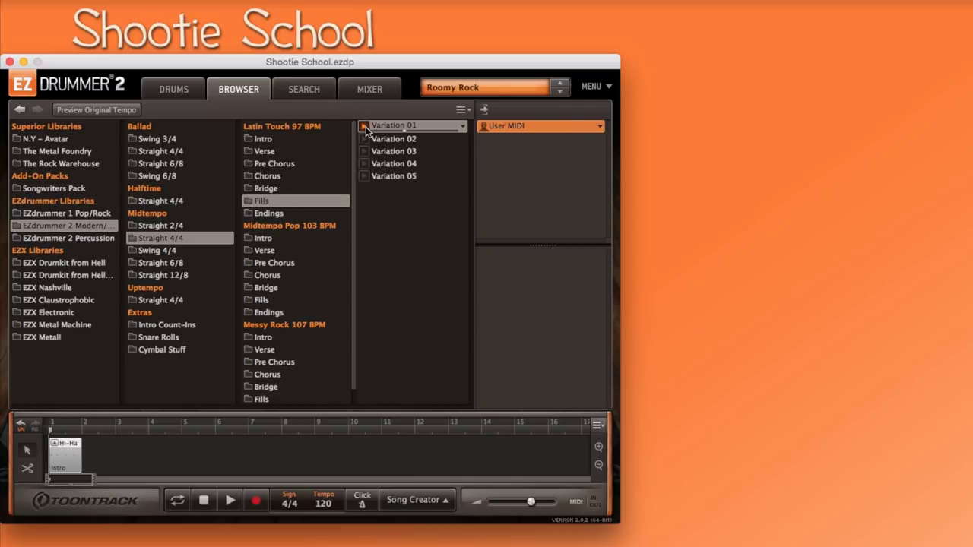
{"action": "left_click", "coordinate": [365, 128]}
{"action": "left_click", "coordinate": [365, 139]}
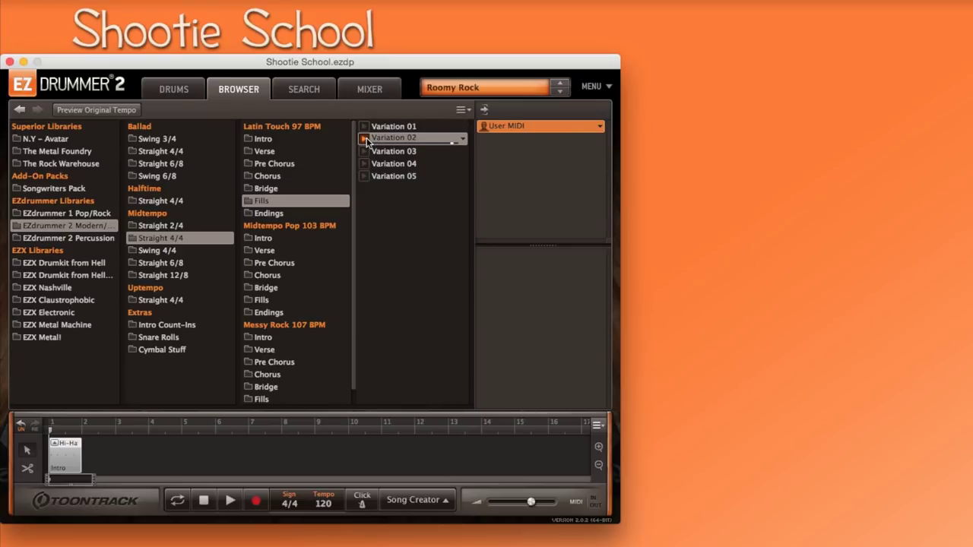
{"action": "left_click", "coordinate": [365, 139]}
{"action": "left_click", "coordinate": [365, 152]}
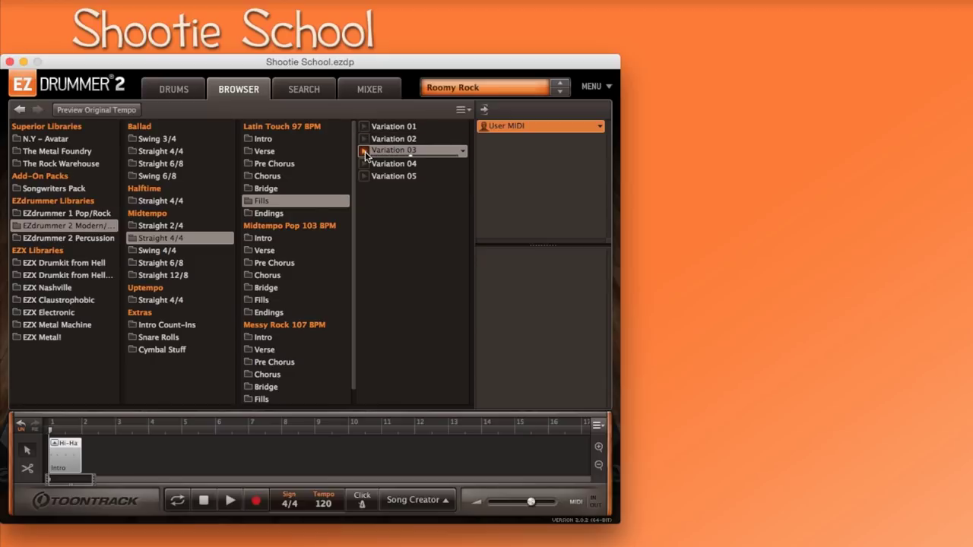
{"action": "left_click", "coordinate": [364, 164]}
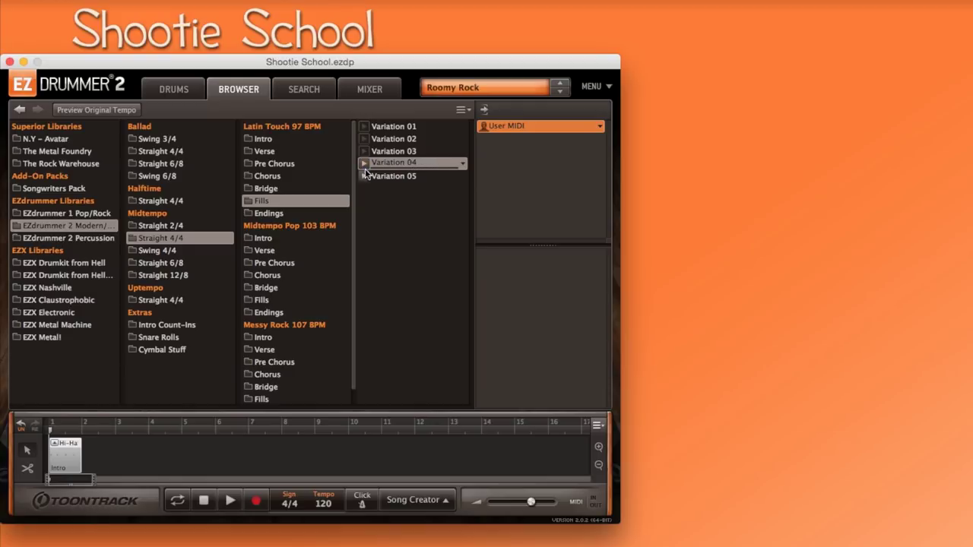
Step: Place two Racktom fill Variation 04 blocks at bars 2–3 after the intro
{"action": "left_click_drag", "start_coordinate": [394, 161], "coordinate": [222, 451]}
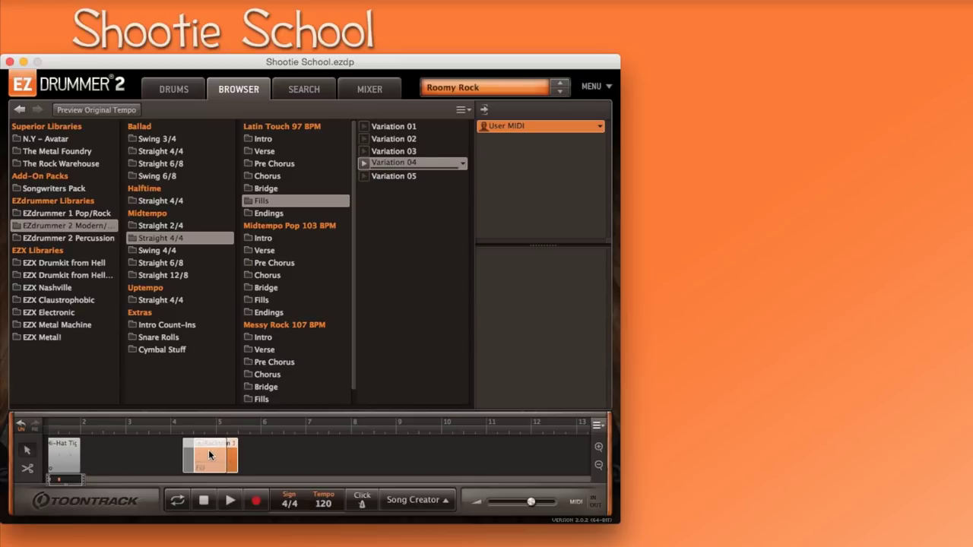
{"action": "left_click_drag", "start_coordinate": [208, 454], "coordinate": [109, 452]}
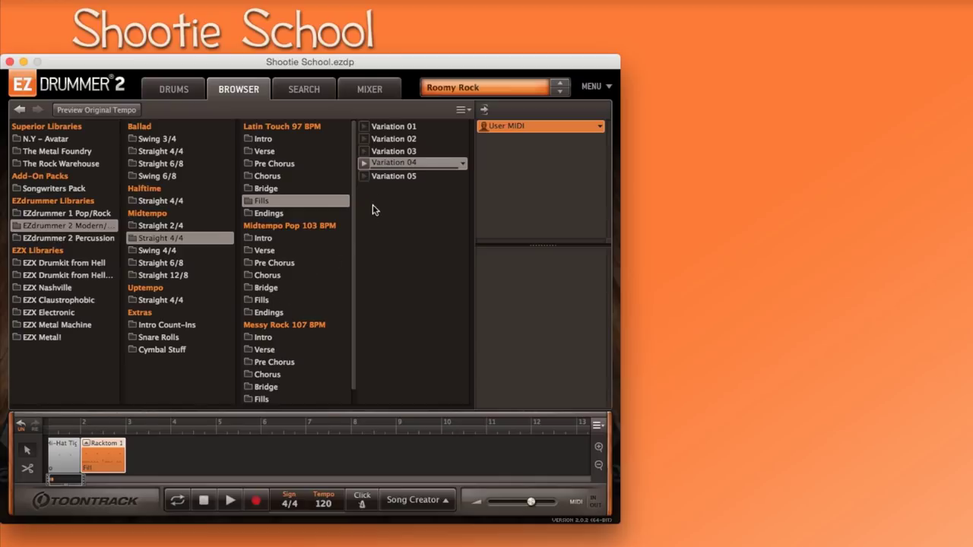
{"action": "left_click_drag", "start_coordinate": [387, 164], "coordinate": [127, 447]}
Step: Copy a Racktom fill clip and paste it with all drums at bar 4
{"action": "left_click", "coordinate": [101, 453]}
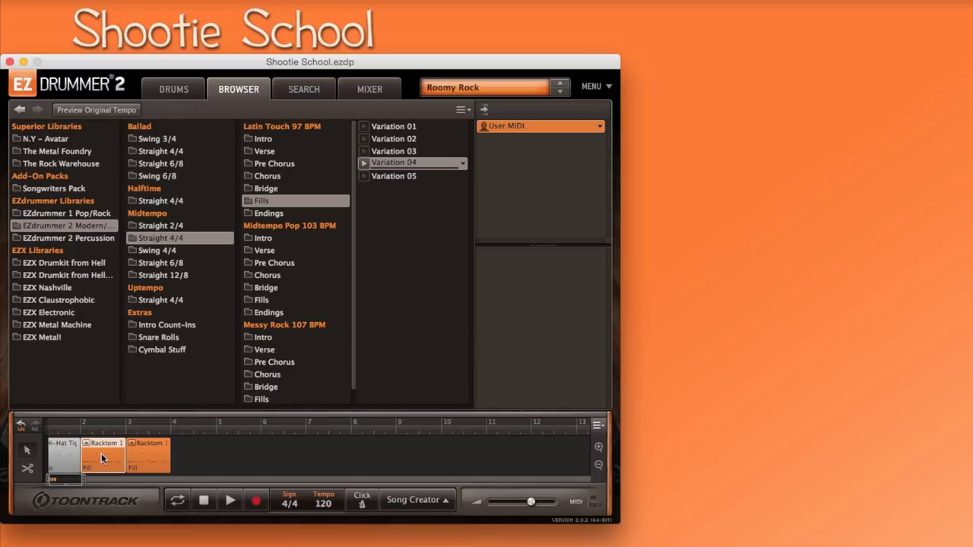
{"action": "left_click", "coordinate": [149, 457]}
{"action": "right_click", "coordinate": [146, 459]}
{"action": "left_click", "coordinate": [194, 462]}
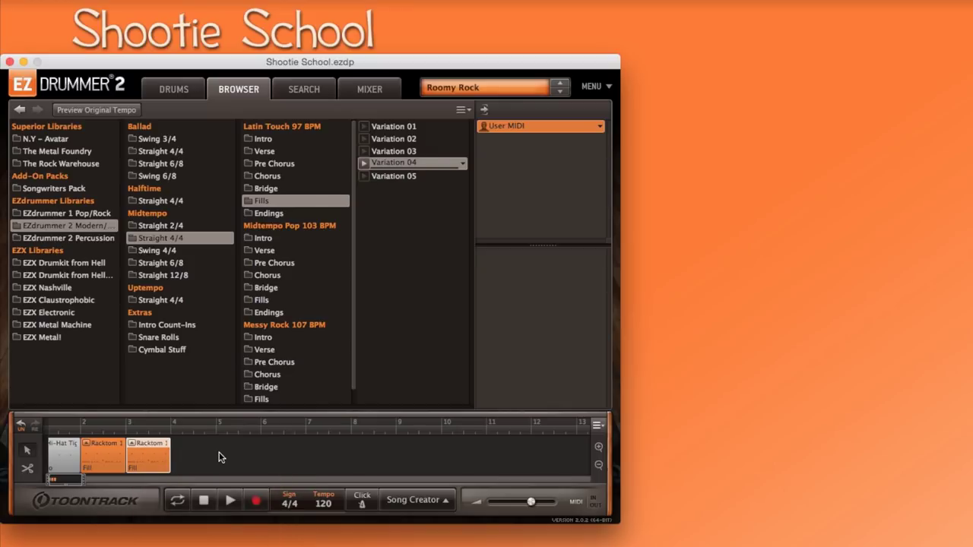
{"action": "right_click", "coordinate": [219, 457]}
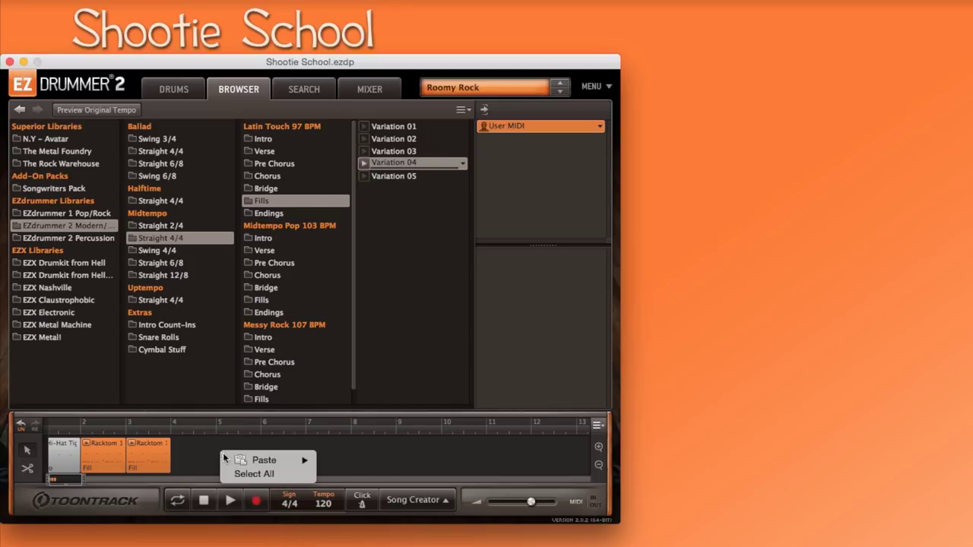
{"action": "mouse_move", "coordinate": [311, 462]}
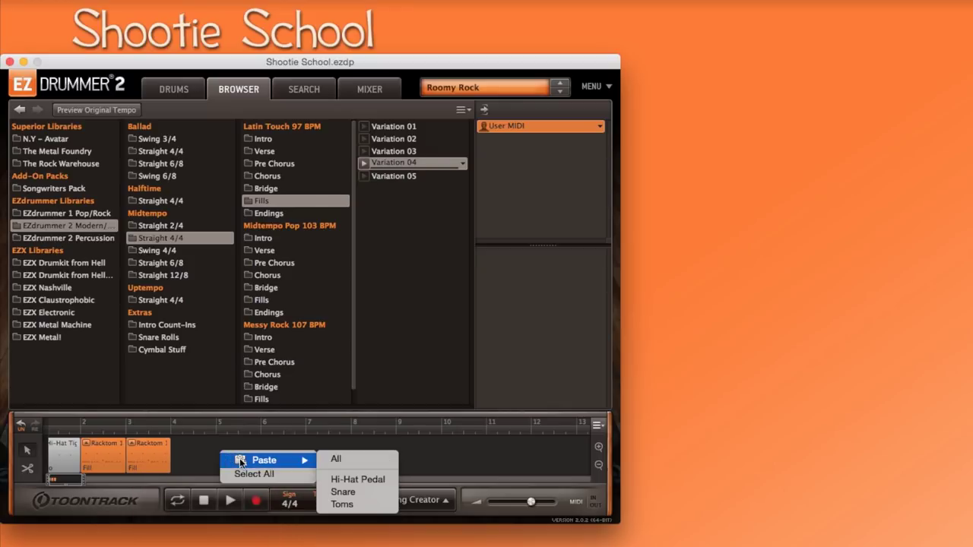
{"action": "left_click", "coordinate": [337, 459]}
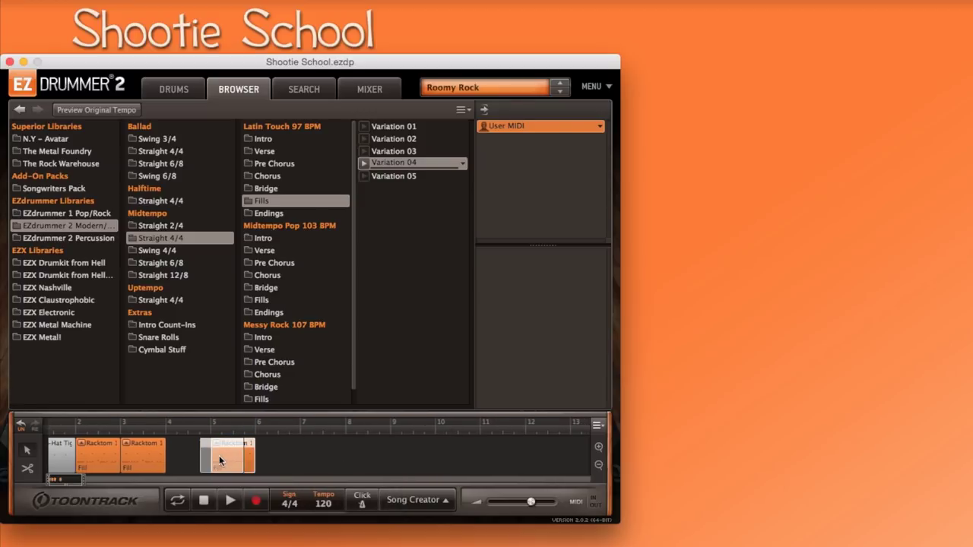
{"action": "left_click_drag", "start_coordinate": [205, 460], "coordinate": [190, 461]}
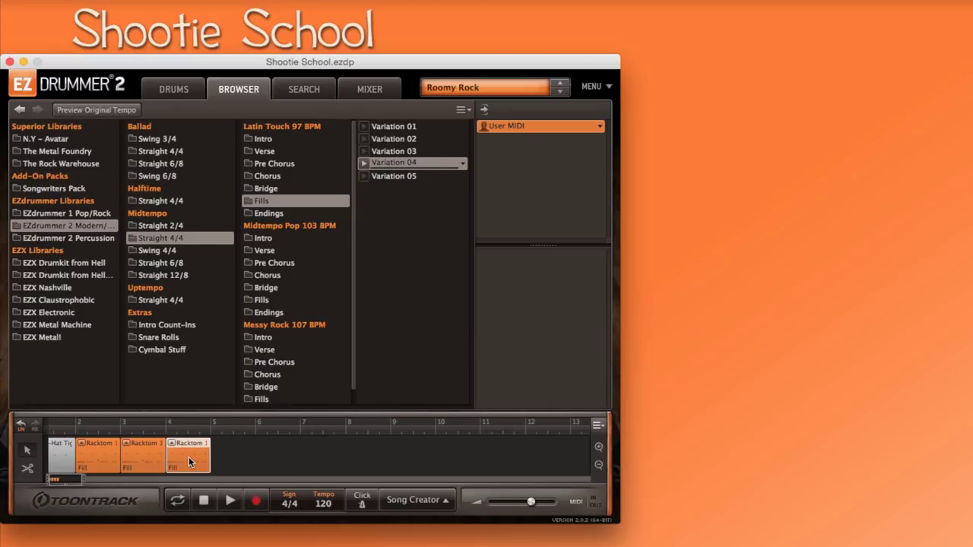
Step: Paste another Racktom fill copy with all drums at bar 5
{"action": "left_click", "coordinate": [238, 454]}
{"action": "right_click", "coordinate": [238, 454]}
{"action": "mouse_move", "coordinate": [275, 464]}
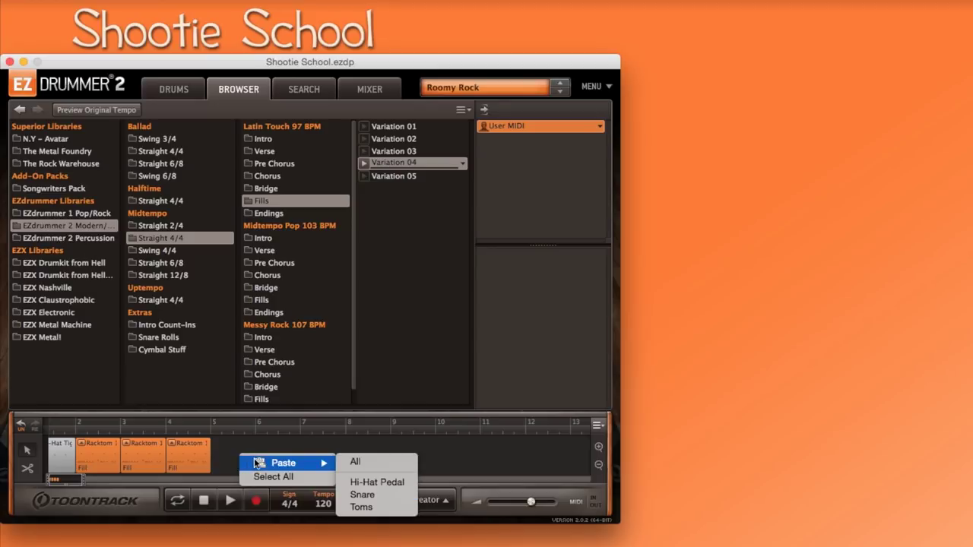
{"action": "left_click", "coordinate": [356, 463]}
{"action": "left_click_drag", "start_coordinate": [256, 456], "coordinate": [232, 456]}
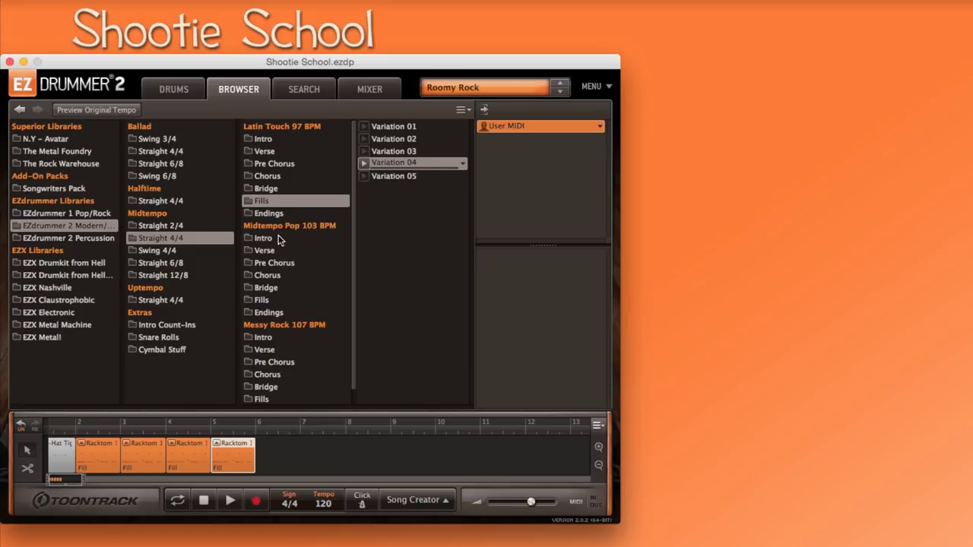
Step: Preview Midtempo Pop 103 BPM Verse variations and place Variation 02 after the four fills
{"action": "left_click", "coordinate": [264, 252]}
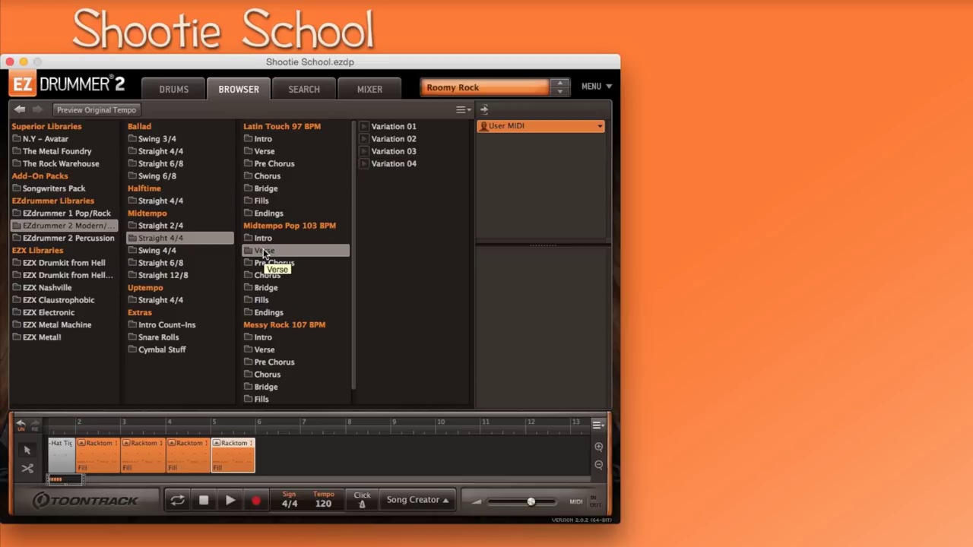
{"action": "left_click", "coordinate": [365, 126]}
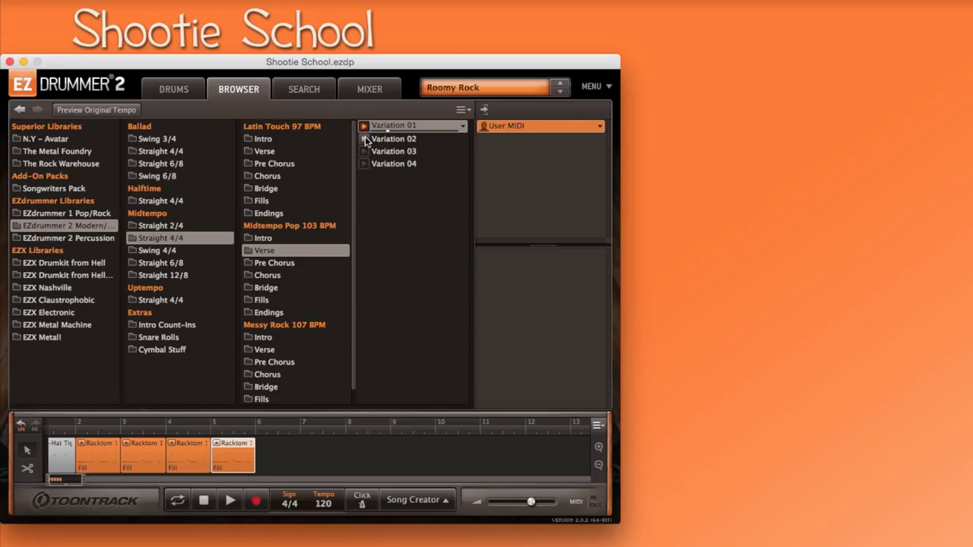
{"action": "left_click", "coordinate": [365, 139]}
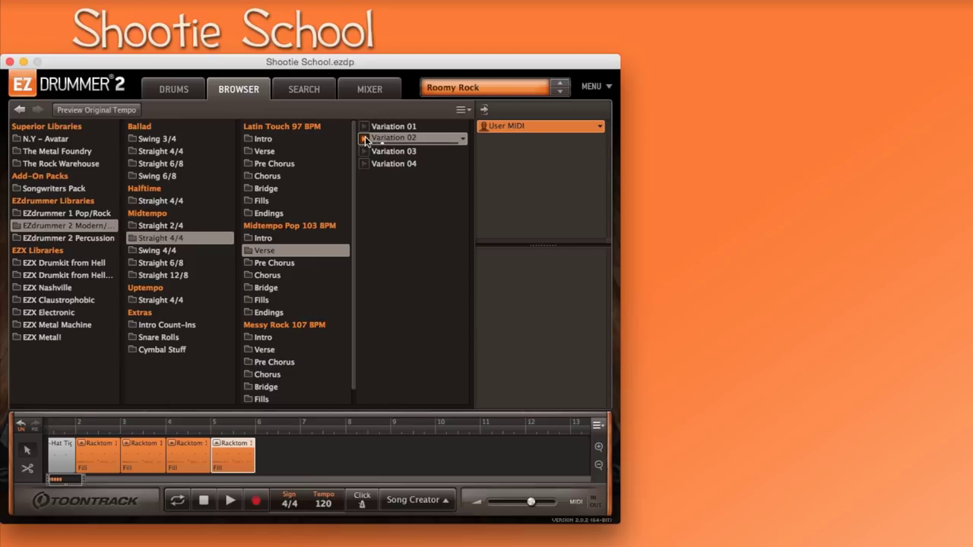
{"action": "left_click", "coordinate": [365, 139]}
{"action": "left_click_drag", "start_coordinate": [390, 142], "coordinate": [259, 441]}
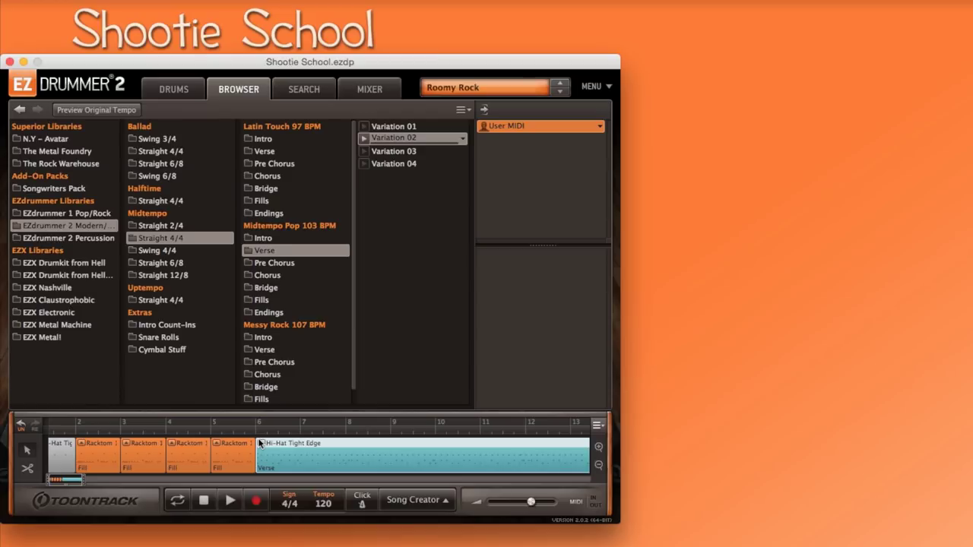
{"action": "left_click_drag", "start_coordinate": [52, 488], "coordinate": [86, 487]}
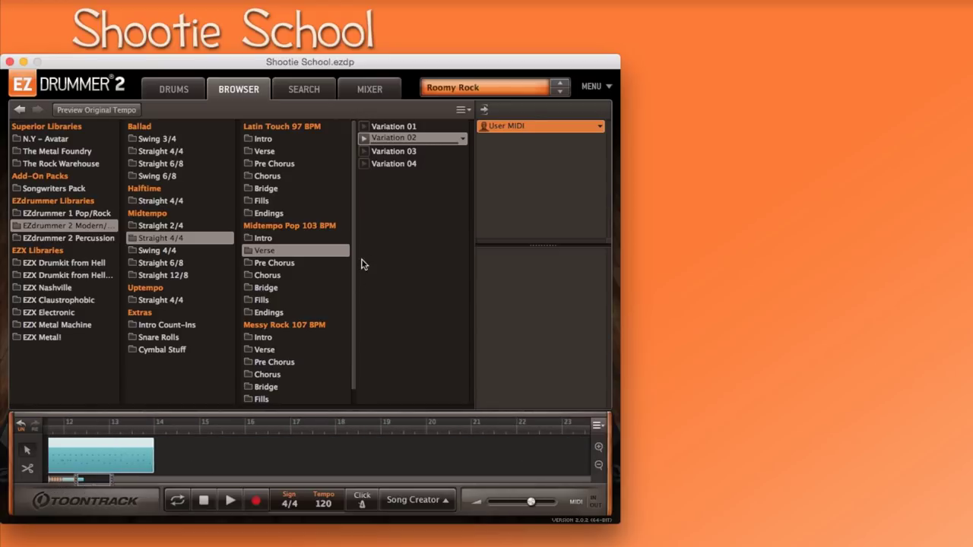
Step: Preview Midtempo Pop Pre Chorus variations and place Variation 03 after the verse at bar 14
{"action": "left_click", "coordinate": [273, 266]}
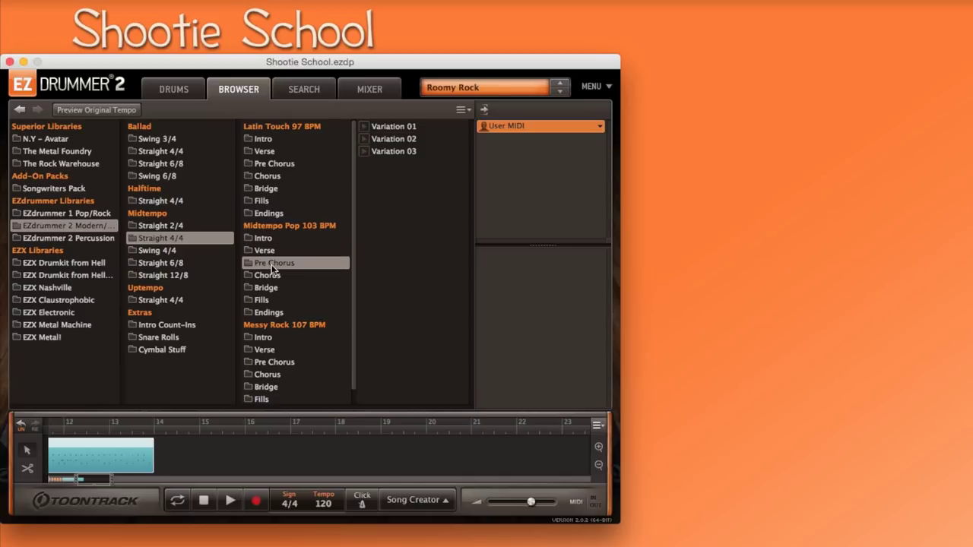
{"action": "left_click", "coordinate": [364, 127]}
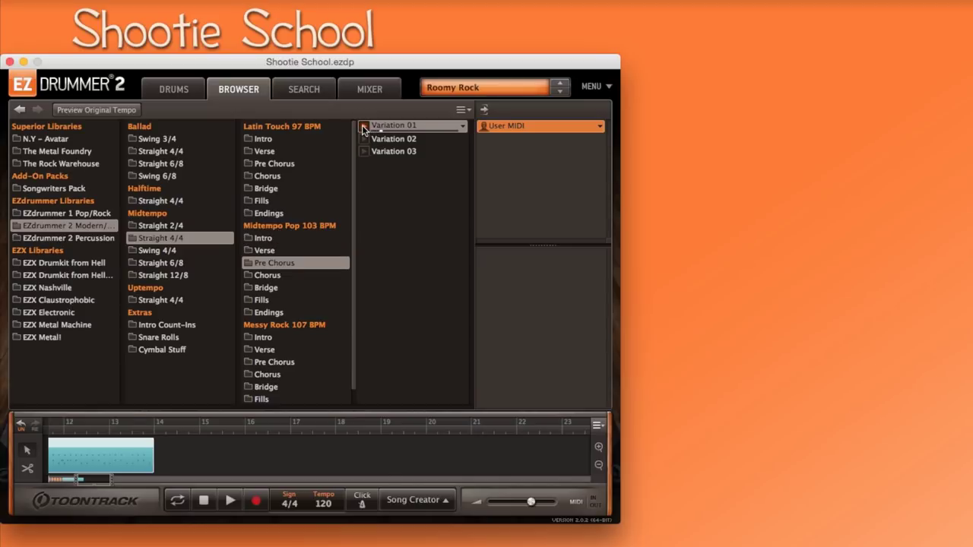
{"action": "left_click", "coordinate": [363, 139]}
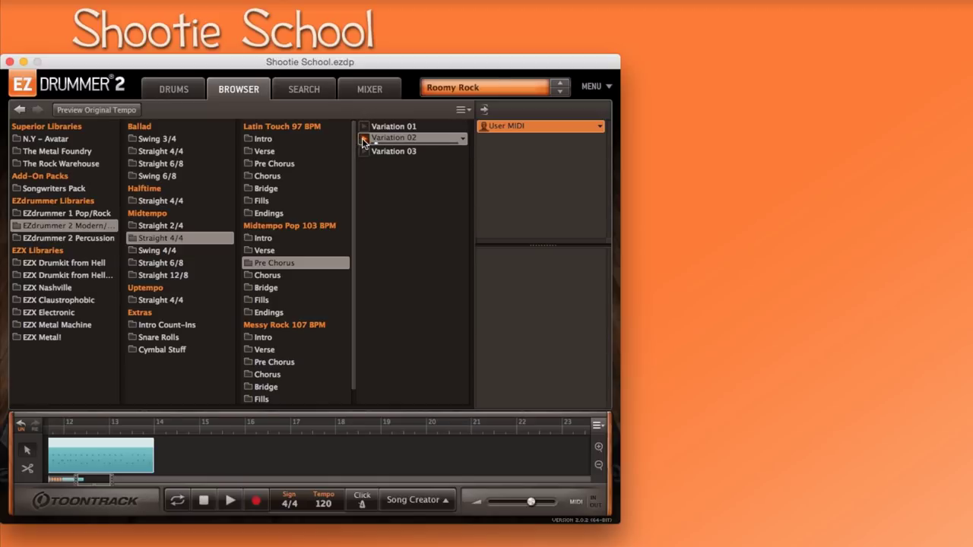
{"action": "left_click", "coordinate": [364, 151]}
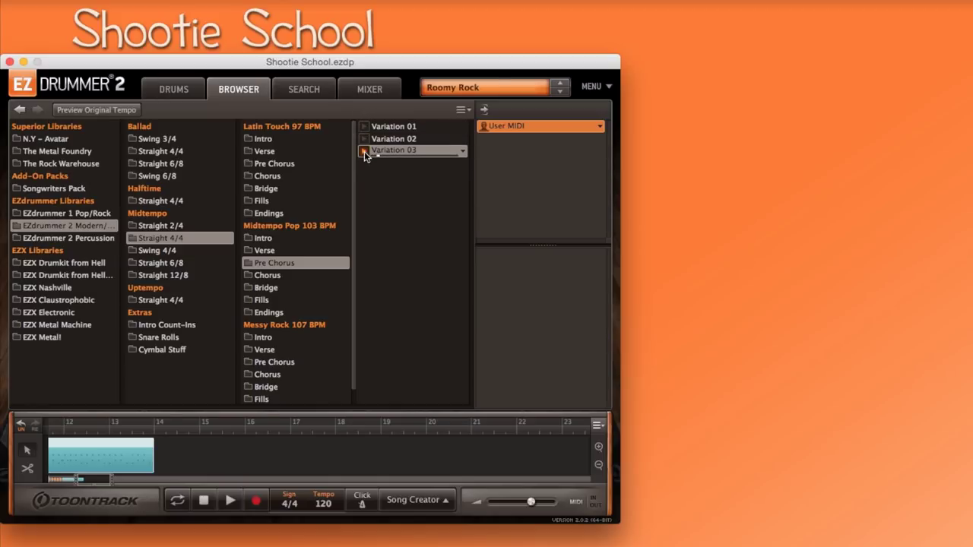
{"action": "left_click_drag", "start_coordinate": [364, 151], "coordinate": [152, 459]}
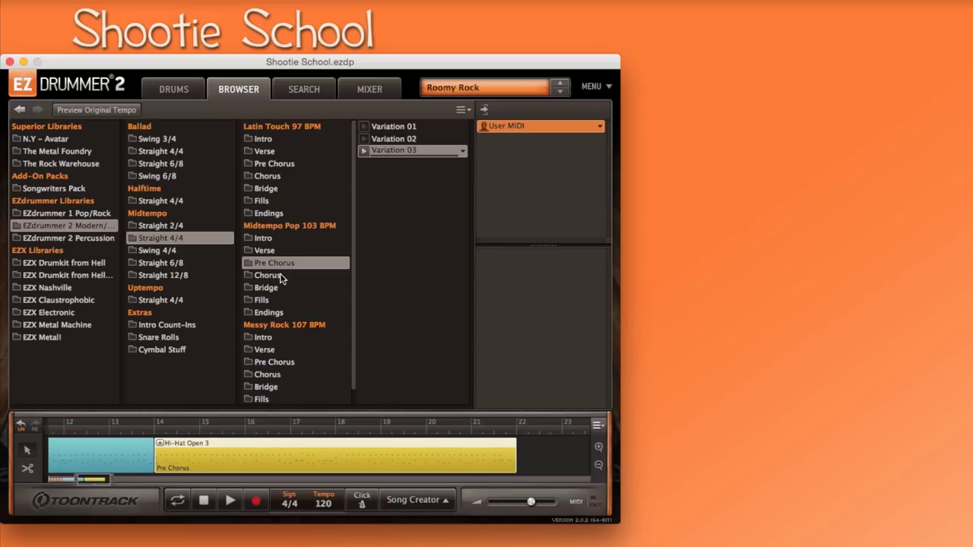
Step: Audition Messy Rock 107 BPM Chorus variations and place Variation 05 at bar 22
{"action": "left_click", "coordinate": [260, 374]}
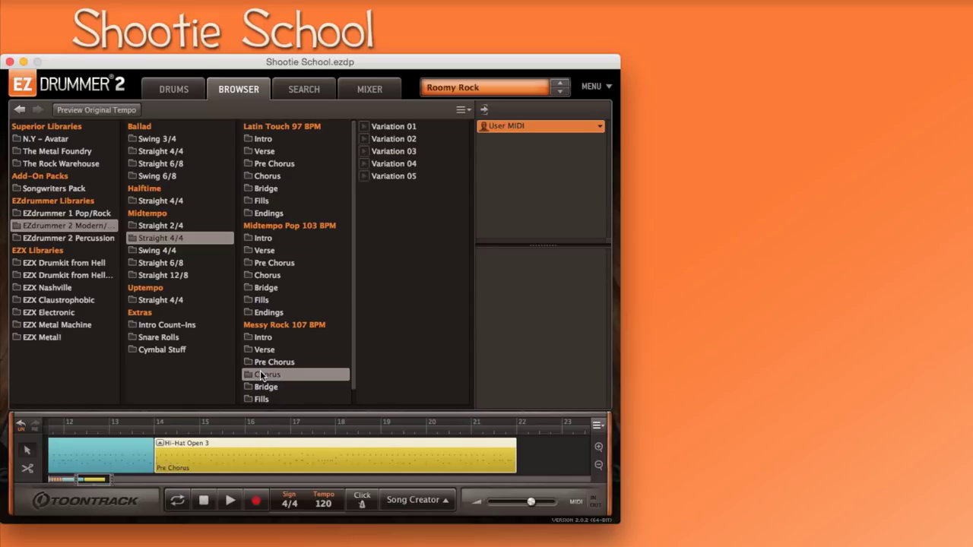
{"action": "left_click", "coordinate": [362, 127]}
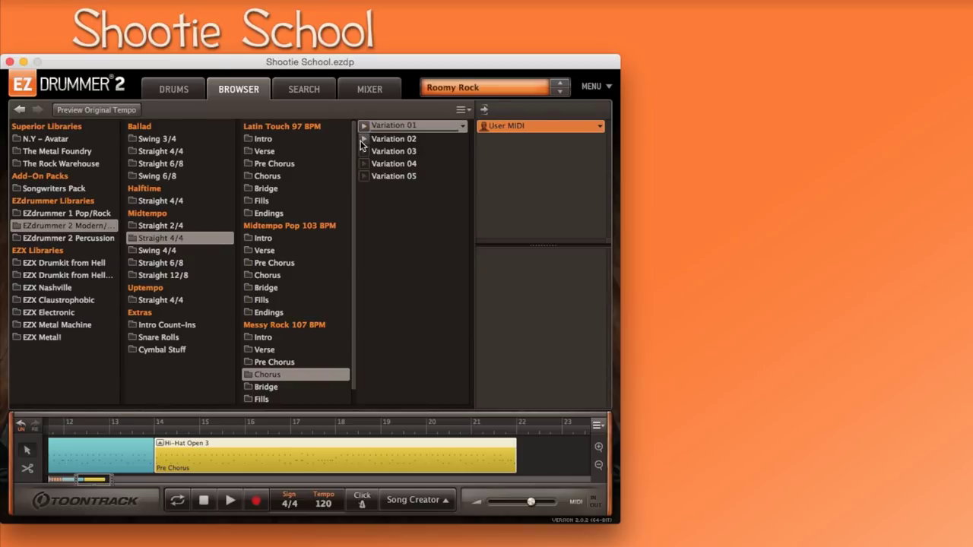
{"action": "left_click", "coordinate": [364, 140]}
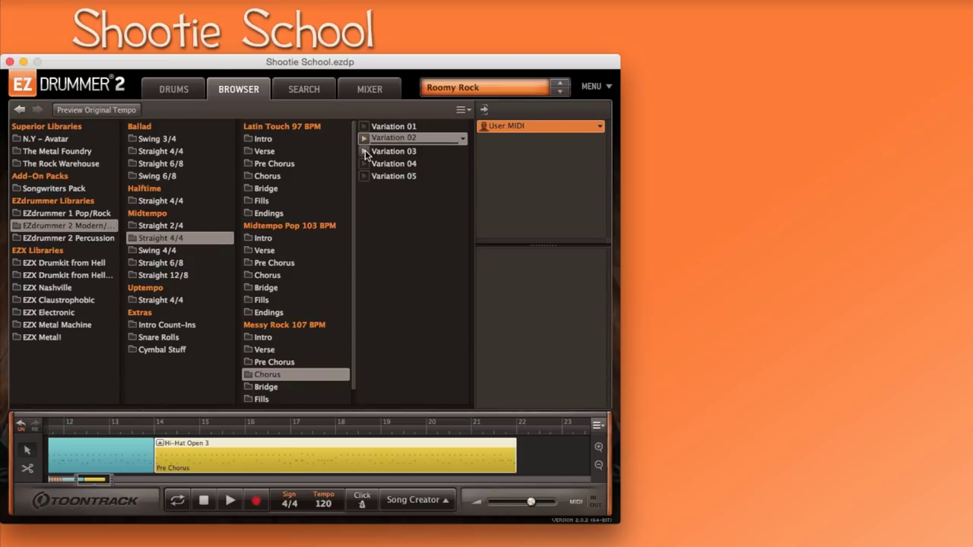
{"action": "left_click", "coordinate": [365, 151]}
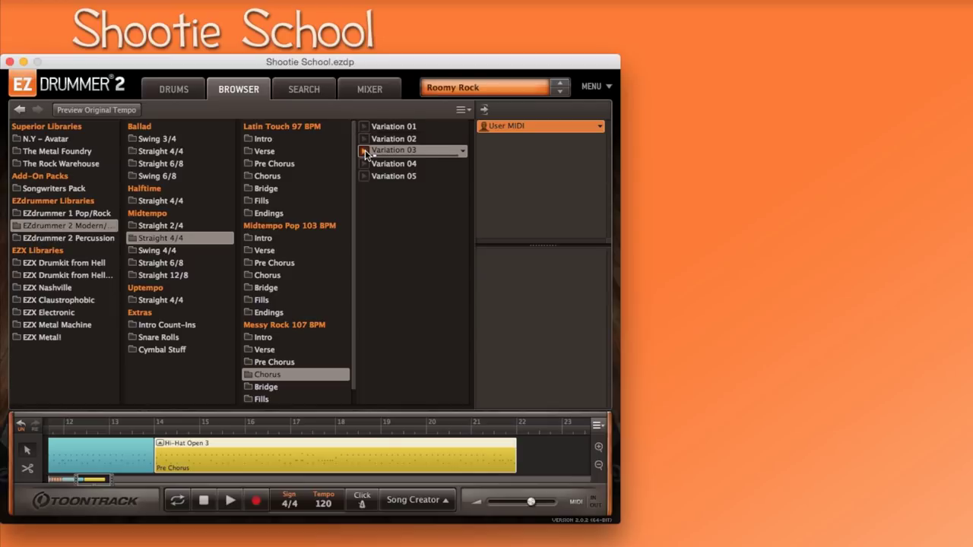
{"action": "left_click", "coordinate": [365, 151]}
{"action": "left_click", "coordinate": [363, 176]}
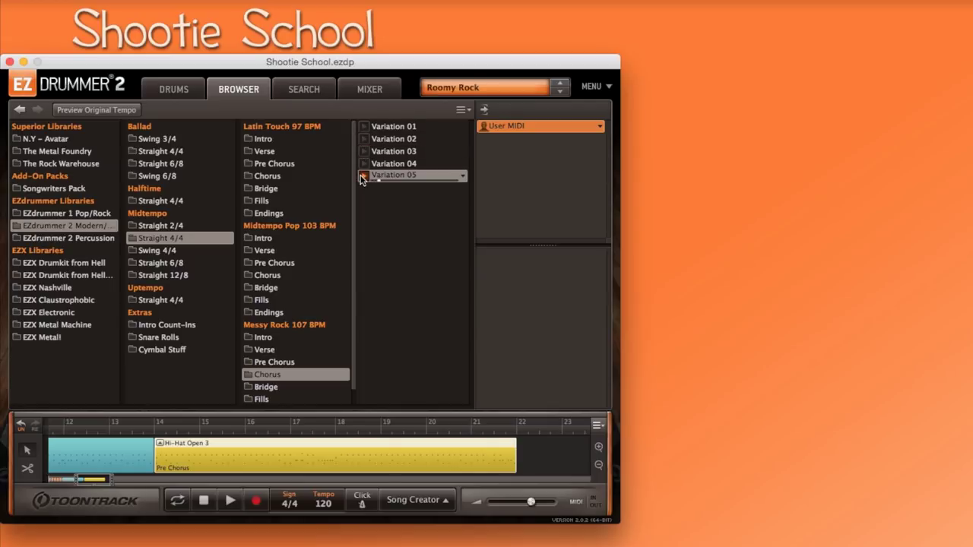
{"action": "left_click", "coordinate": [362, 176]}
{"action": "left_click_drag", "start_coordinate": [402, 180], "coordinate": [514, 440]}
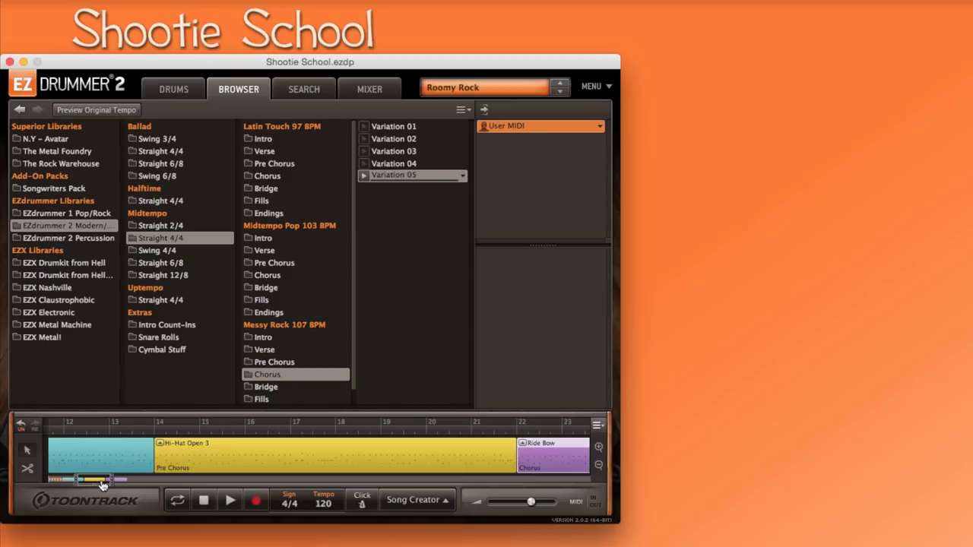
{"action": "left_click_drag", "start_coordinate": [102, 485], "coordinate": [66, 486]}
{"action": "left_click", "coordinate": [109, 454]}
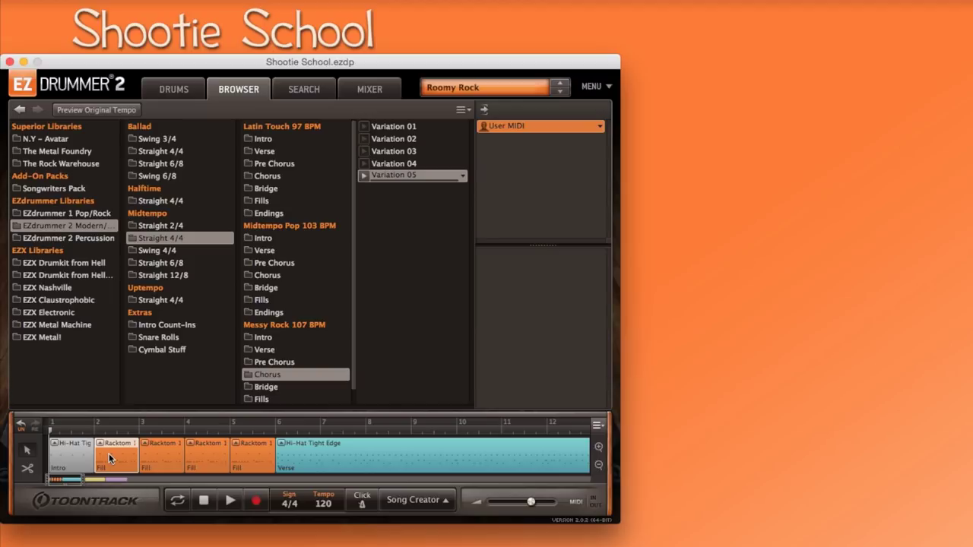
{"action": "left_click", "coordinate": [247, 452], "text": "shift"}
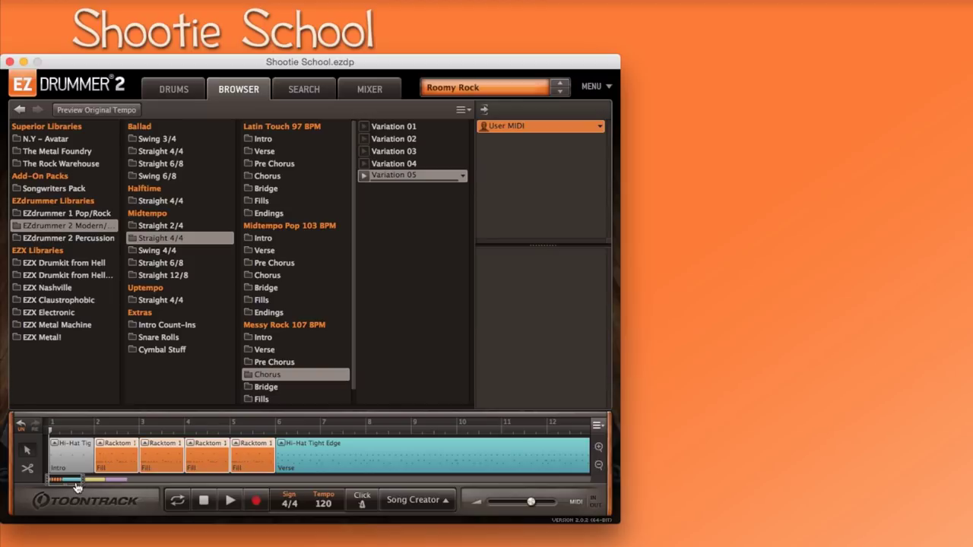
{"action": "left_click", "coordinate": [362, 459]}
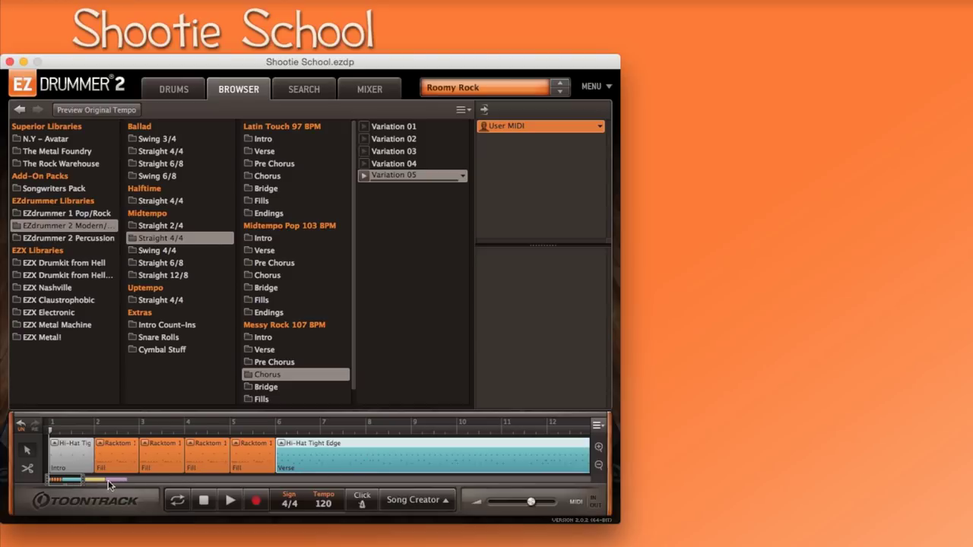
{"action": "left_click_drag", "start_coordinate": [72, 484], "coordinate": [111, 485]}
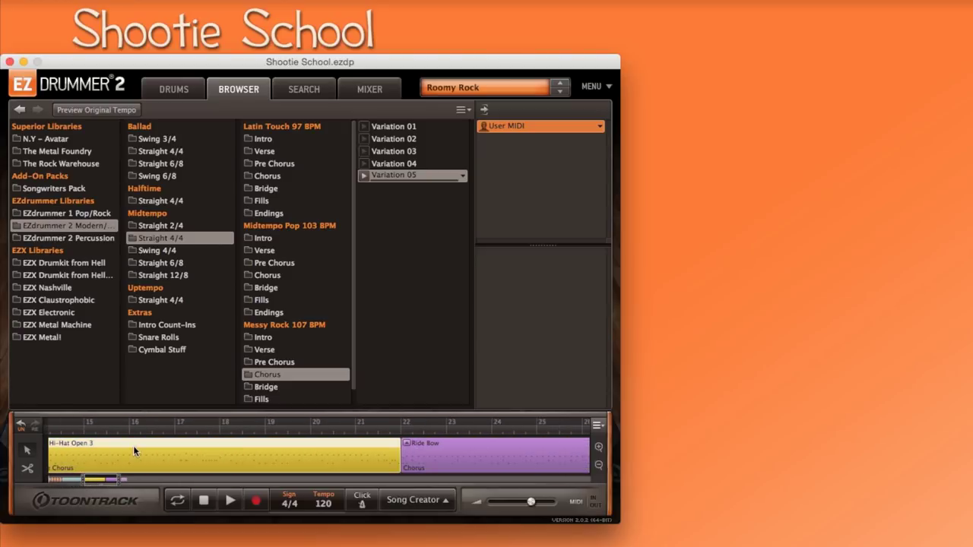
{"action": "left_click", "coordinate": [451, 453]}
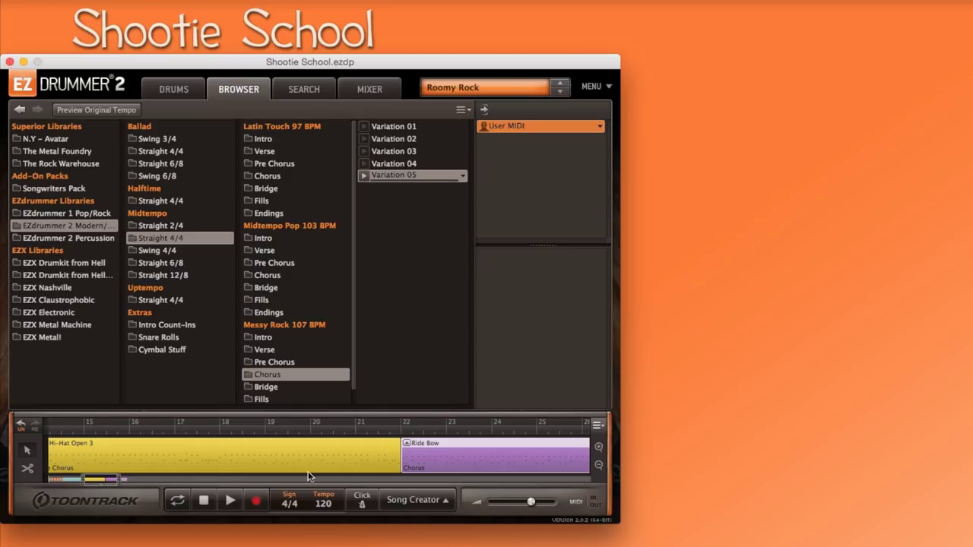
Step: Select every clip in the song and copy them
{"action": "left_click_drag", "start_coordinate": [114, 485], "coordinate": [134, 484]}
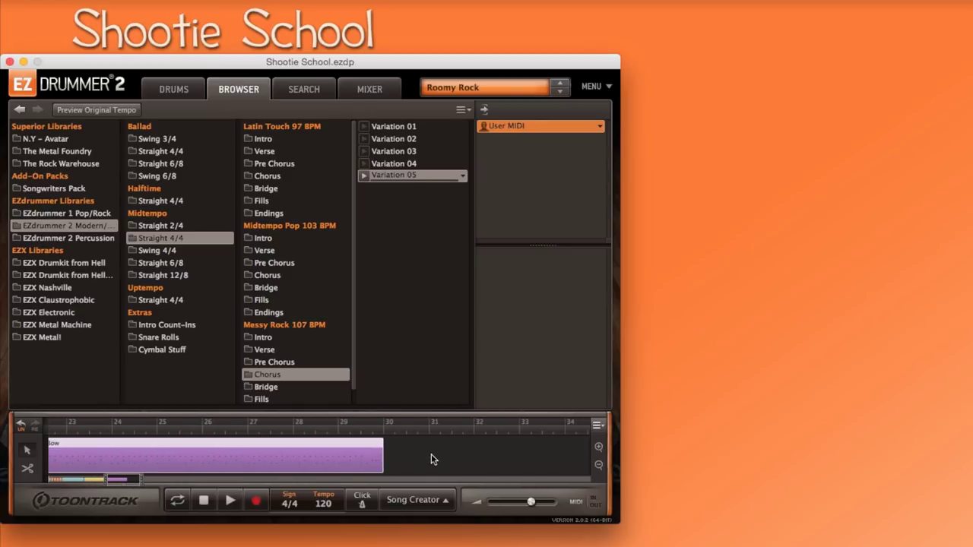
{"action": "right_click", "coordinate": [433, 455]}
{"action": "left_click", "coordinate": [458, 476]}
{"action": "left_click_drag", "start_coordinate": [122, 484], "coordinate": [56, 483]}
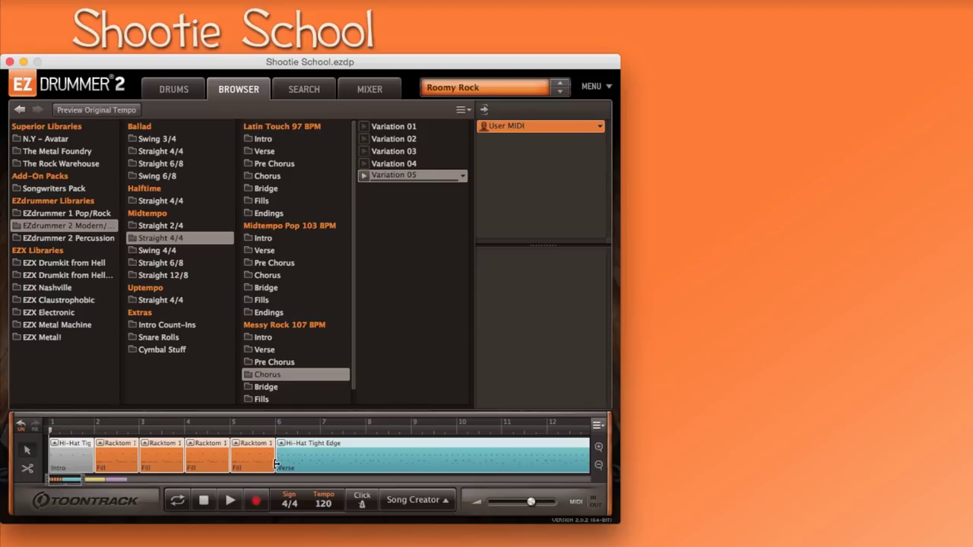
{"action": "right_click", "coordinate": [320, 461]}
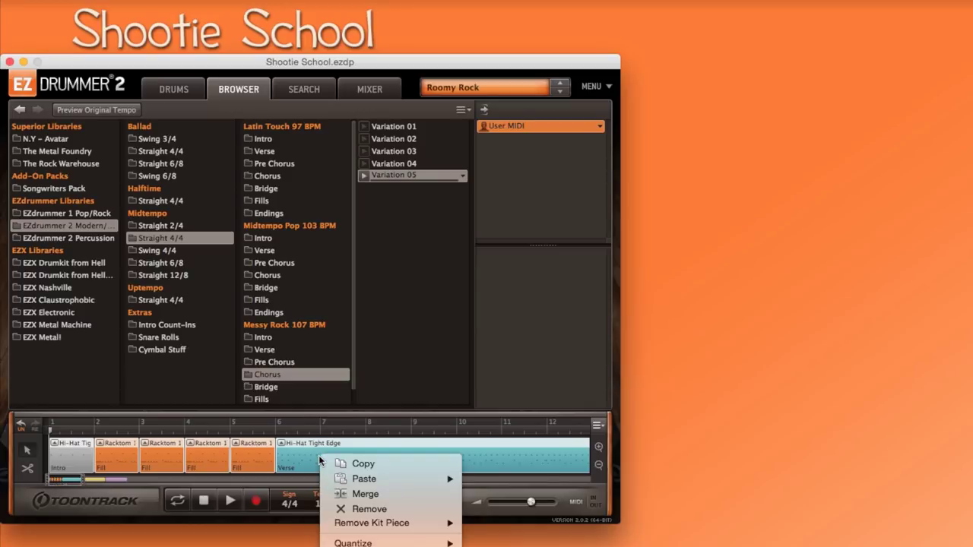
{"action": "left_click", "coordinate": [352, 459]}
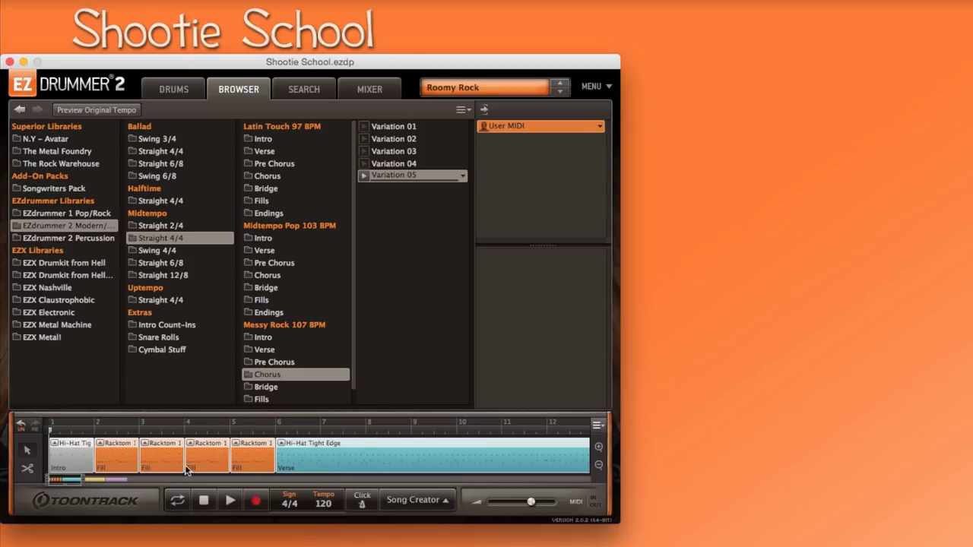
Step: Paste all copied clips at bar 30, right after the chorus
{"action": "left_click_drag", "start_coordinate": [71, 485], "coordinate": [136, 486]}
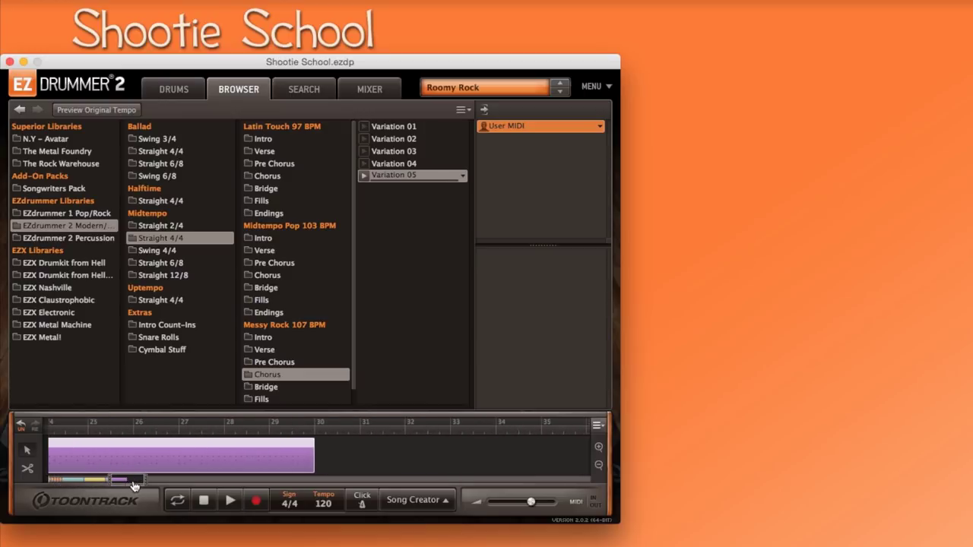
{"action": "left_click", "coordinate": [319, 462]}
{"action": "right_click", "coordinate": [320, 462]}
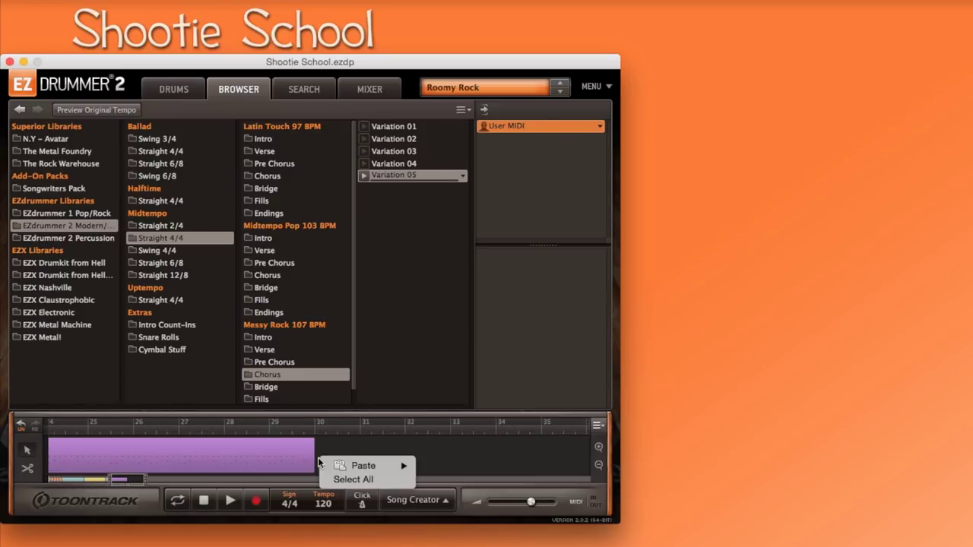
{"action": "mouse_move", "coordinate": [342, 465]}
{"action": "left_click", "coordinate": [442, 465]}
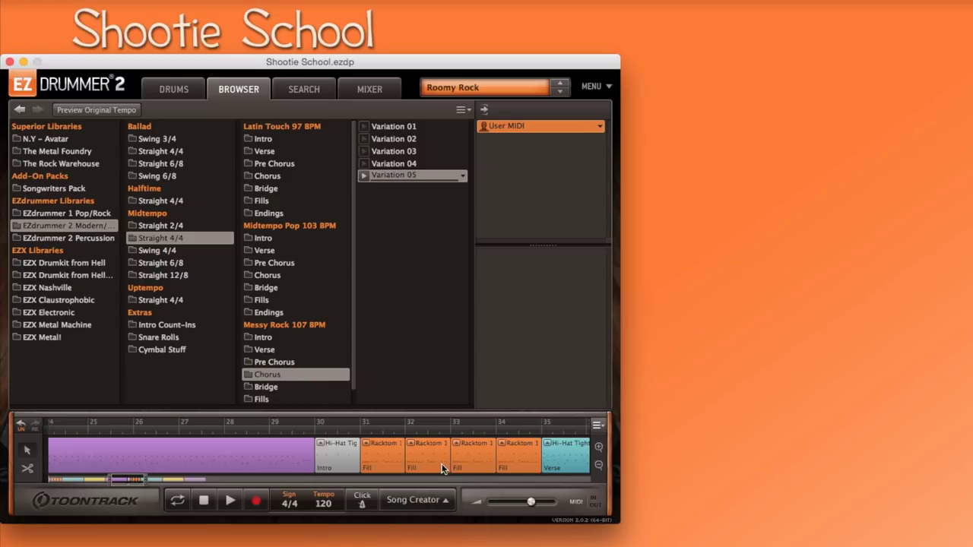
Step: Remove the second copy's Intro clip at bar 30
{"action": "right_click", "coordinate": [333, 464]}
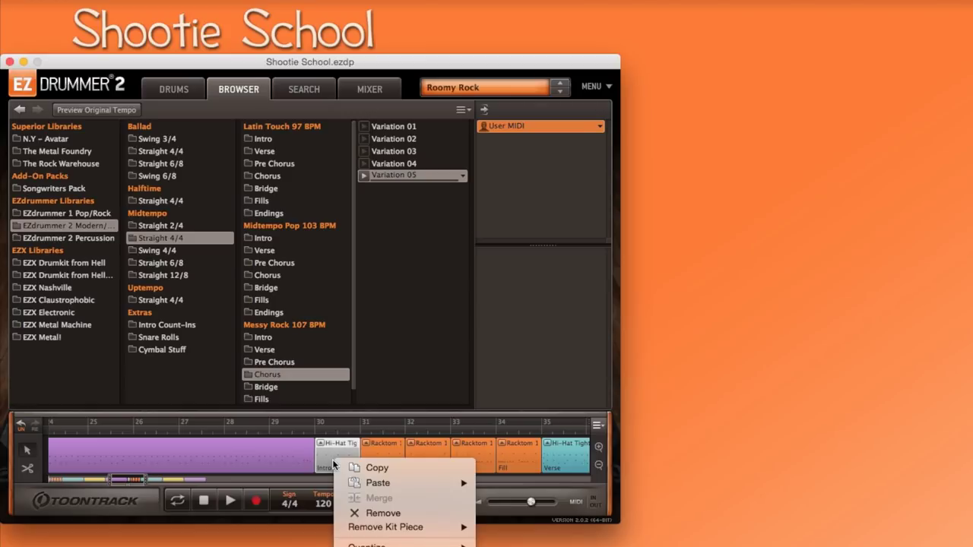
{"action": "left_click", "coordinate": [369, 515]}
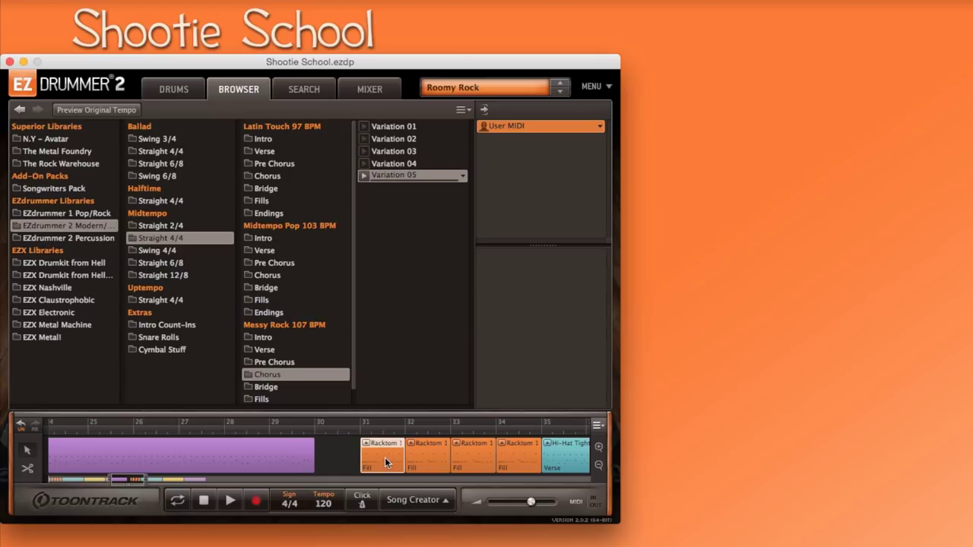
Step: Move the second copy's fills and verse left so the fills start at bar 30
{"action": "scroll", "coordinate": [385, 457], "scroll_direction": "left", "scroll_amount": 1}
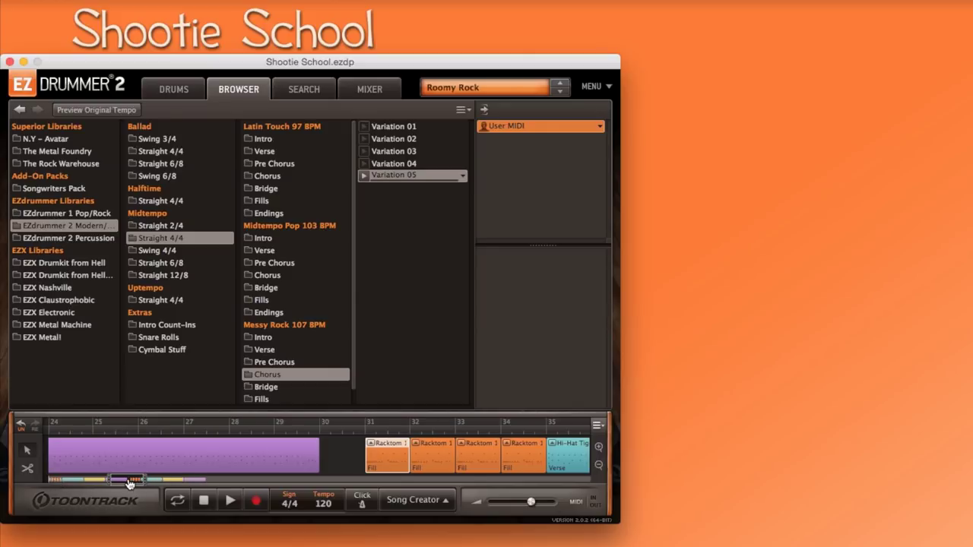
{"action": "left_click_drag", "start_coordinate": [129, 484], "coordinate": [207, 484]}
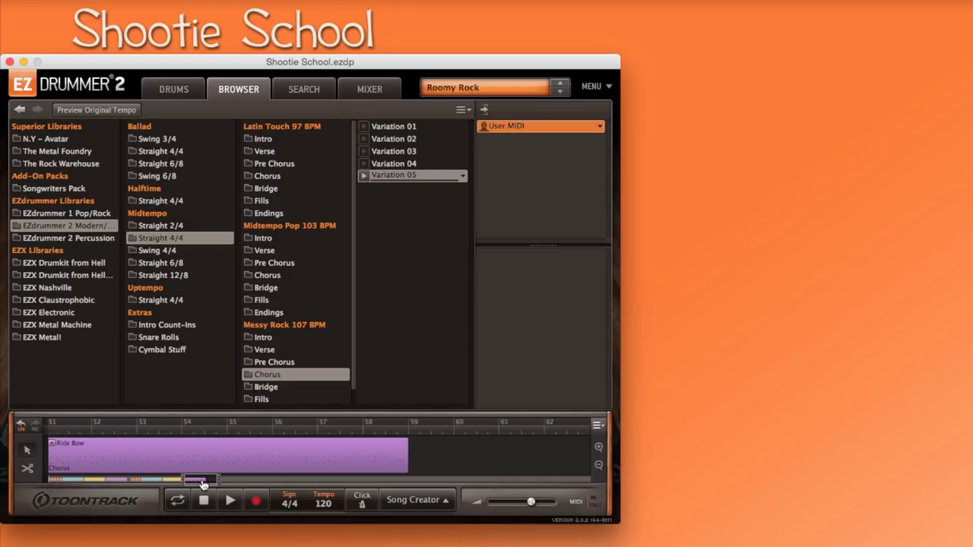
{"action": "left_click", "coordinate": [301, 455]}
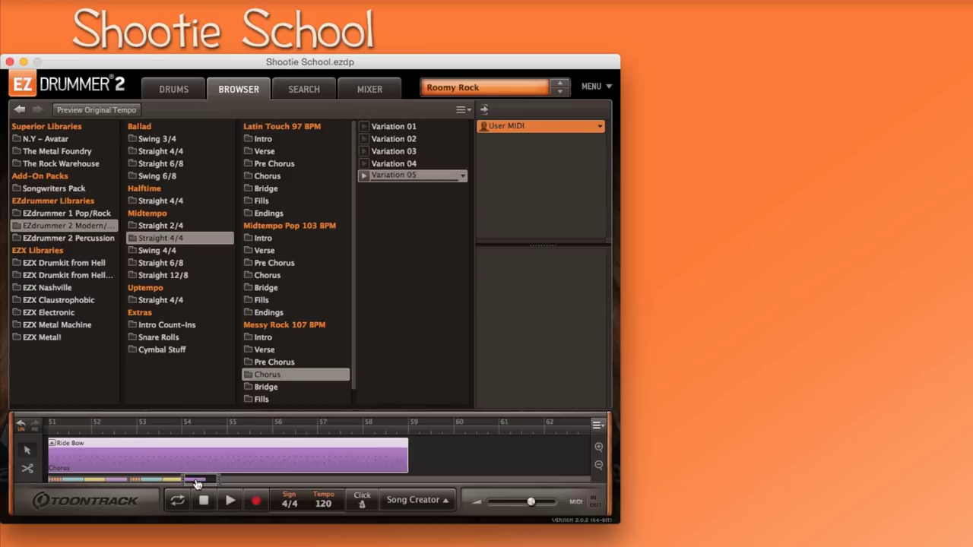
{"action": "left_click_drag", "start_coordinate": [196, 484], "coordinate": [136, 481]}
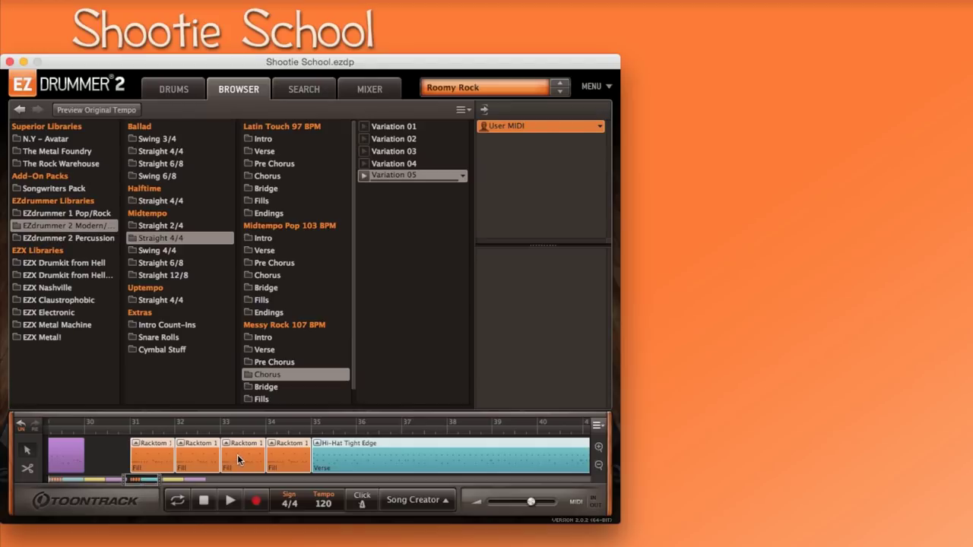
{"action": "left_click_drag", "start_coordinate": [237, 455], "coordinate": [197, 457]}
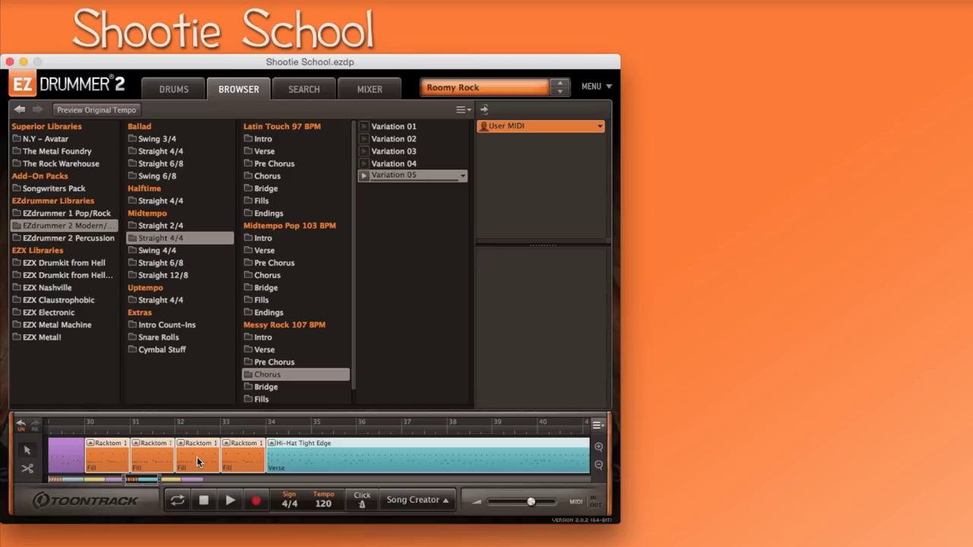
Step: Copy the Racktom fill clips and paste them with all drums at bar 58
{"action": "right_click", "coordinate": [197, 457]}
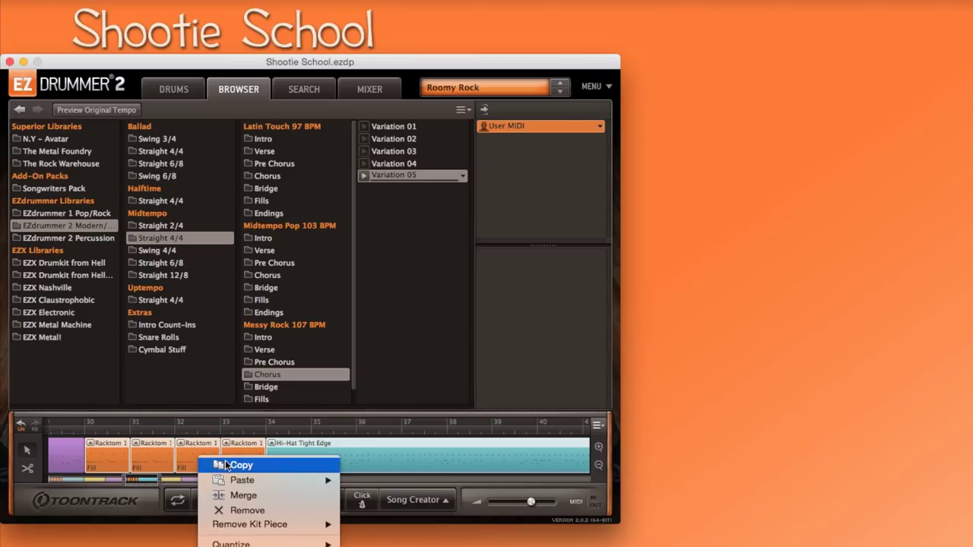
{"action": "left_click", "coordinate": [226, 462]}
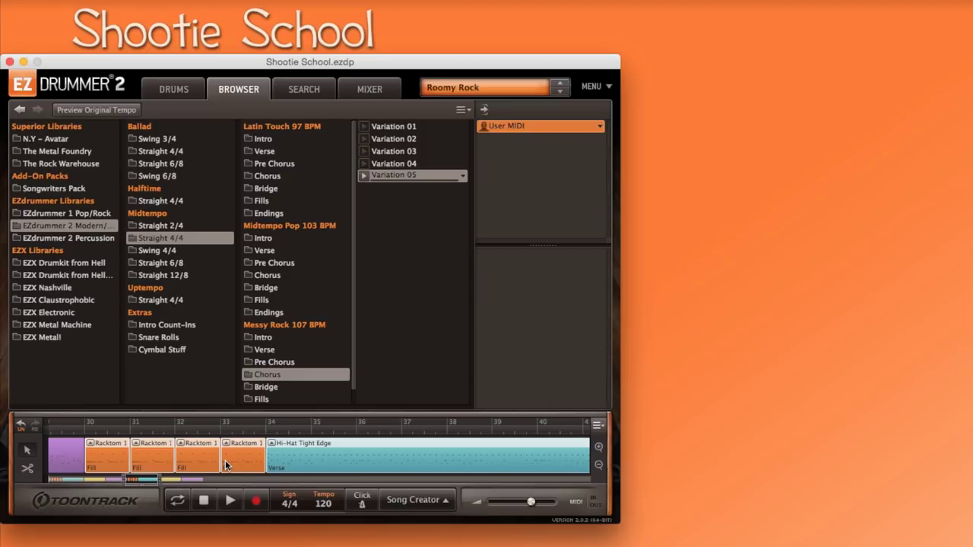
{"action": "left_click_drag", "start_coordinate": [151, 489], "coordinate": [203, 485]}
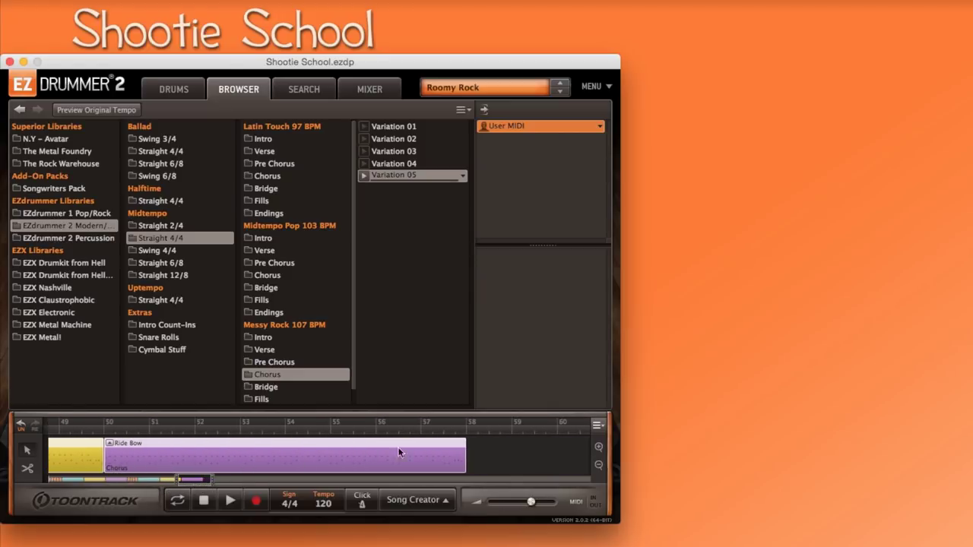
{"action": "right_click", "coordinate": [470, 454]}
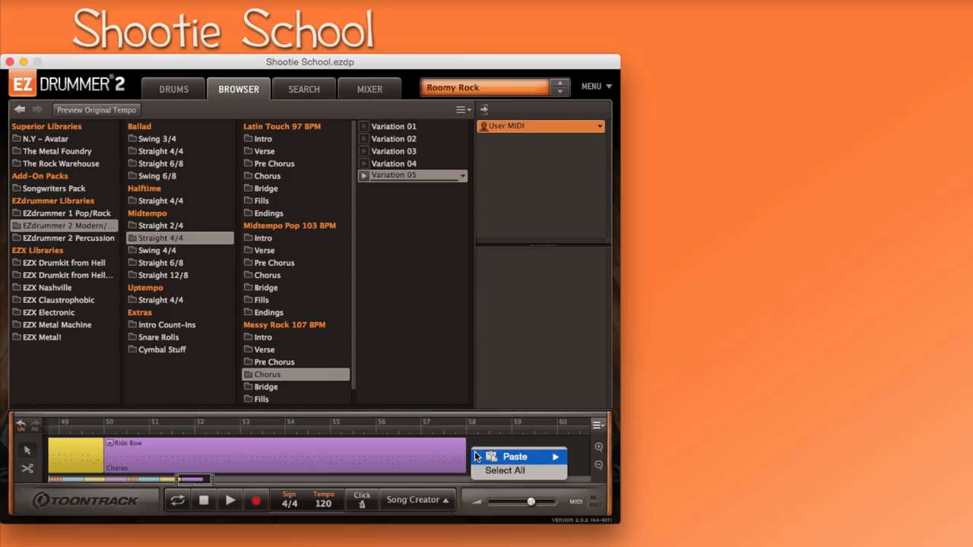
{"action": "mouse_move", "coordinate": [481, 458]}
{"action": "left_click", "coordinate": [587, 456]}
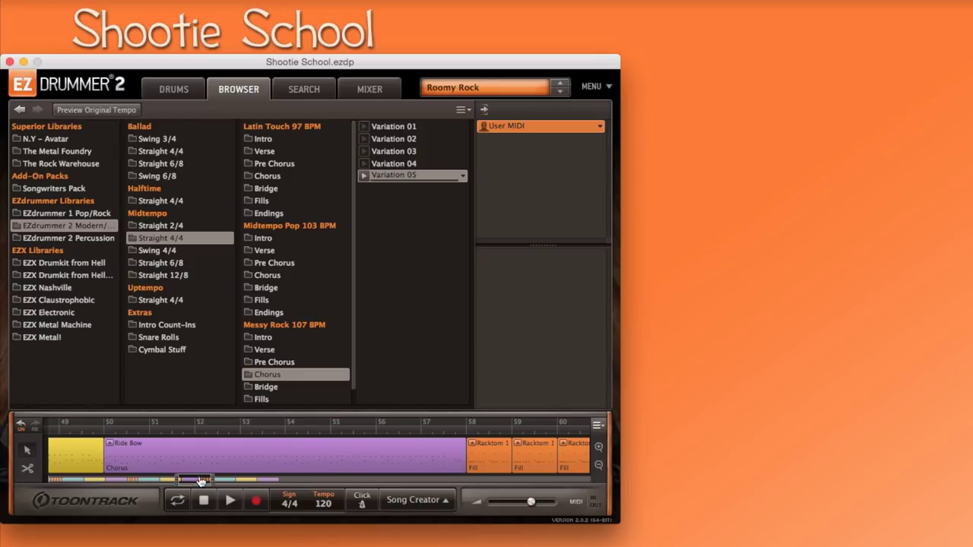
{"action": "left_click_drag", "start_coordinate": [200, 482], "coordinate": [287, 481]}
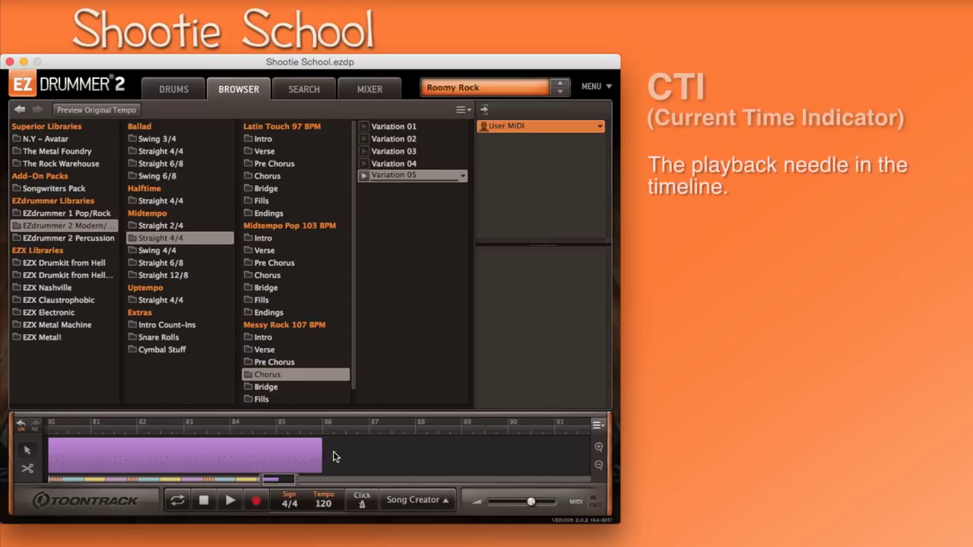
Step: Move the playback position back and forth around bars 80–87 near the song's end
{"action": "scroll", "coordinate": [334, 456], "scroll_direction": "left", "scroll_amount": 1}
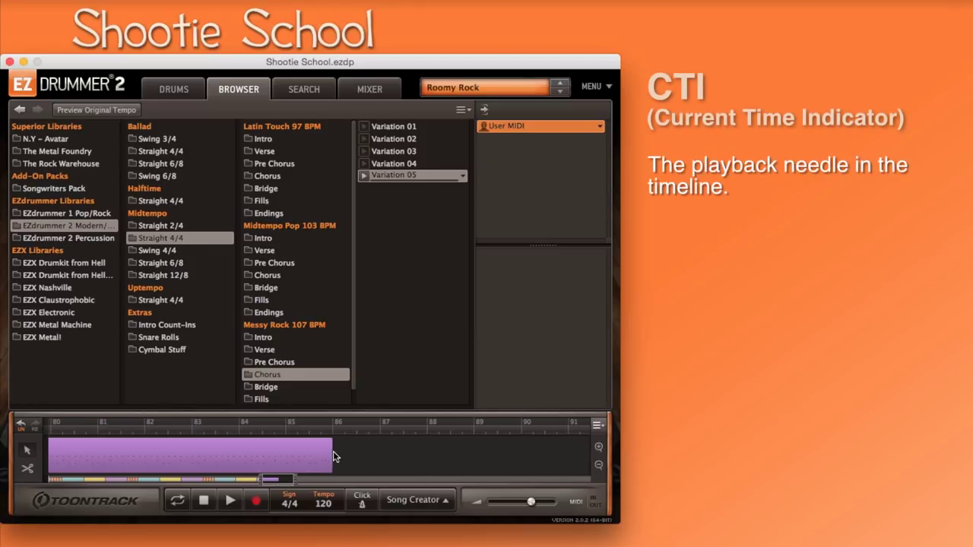
{"action": "left_click", "coordinate": [391, 432]}
{"action": "left_click", "coordinate": [379, 430]}
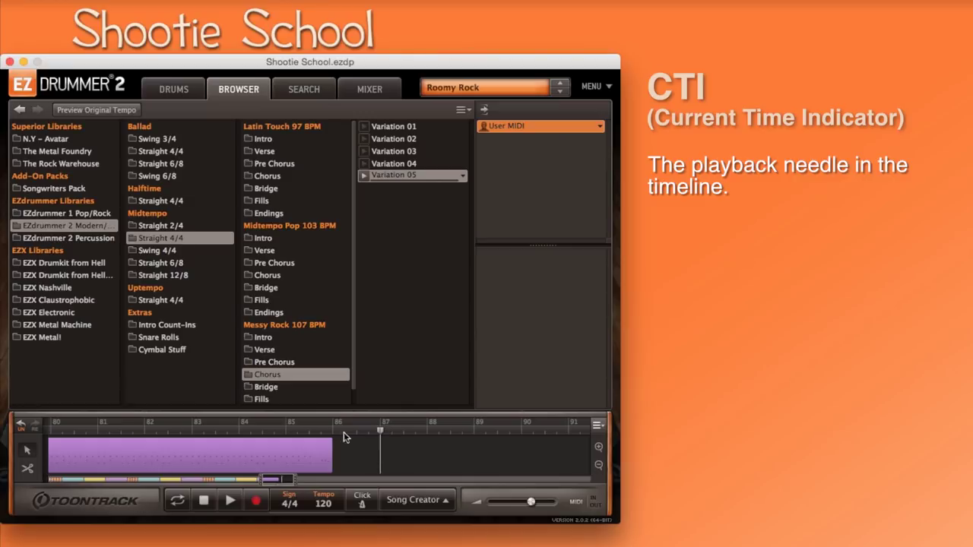
{"action": "left_click", "coordinate": [225, 432]}
{"action": "left_click", "coordinate": [144, 432]}
{"action": "left_click", "coordinate": [157, 430]}
{"action": "left_click_drag", "start_coordinate": [142, 430], "coordinate": [88, 432]}
{"action": "left_click", "coordinate": [121, 431]}
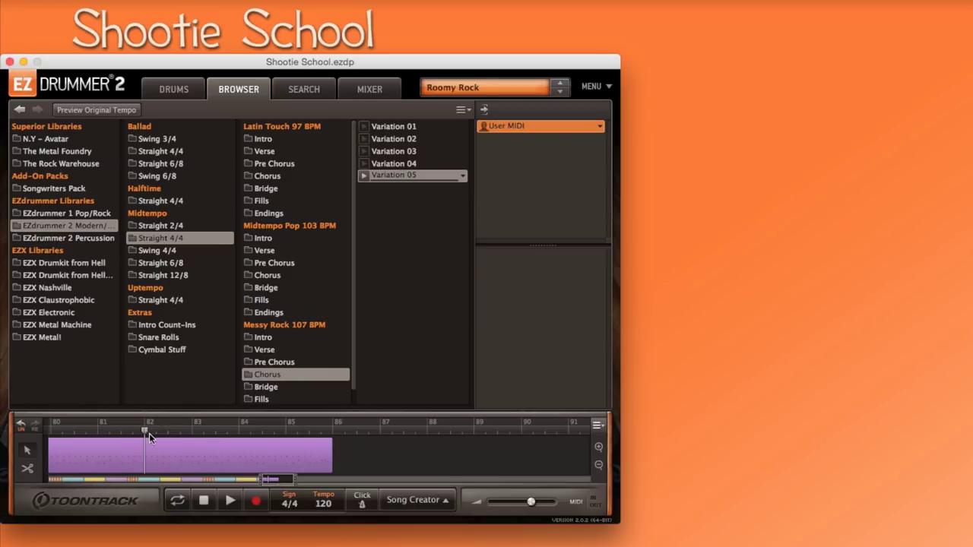
{"action": "left_click", "coordinate": [193, 433]}
{"action": "left_click", "coordinate": [240, 432]}
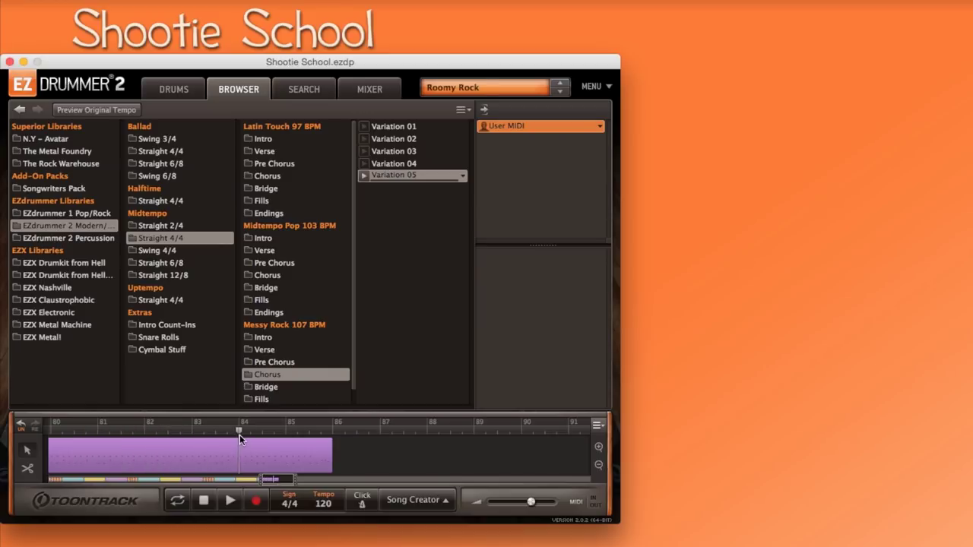
Step: Drag the overview back to the song start and set the playback position to bar 1
{"action": "left_click", "coordinate": [266, 481]}
{"action": "left_click_drag", "start_coordinate": [266, 481], "coordinate": [59, 481]}
{"action": "left_click", "coordinate": [52, 434]}
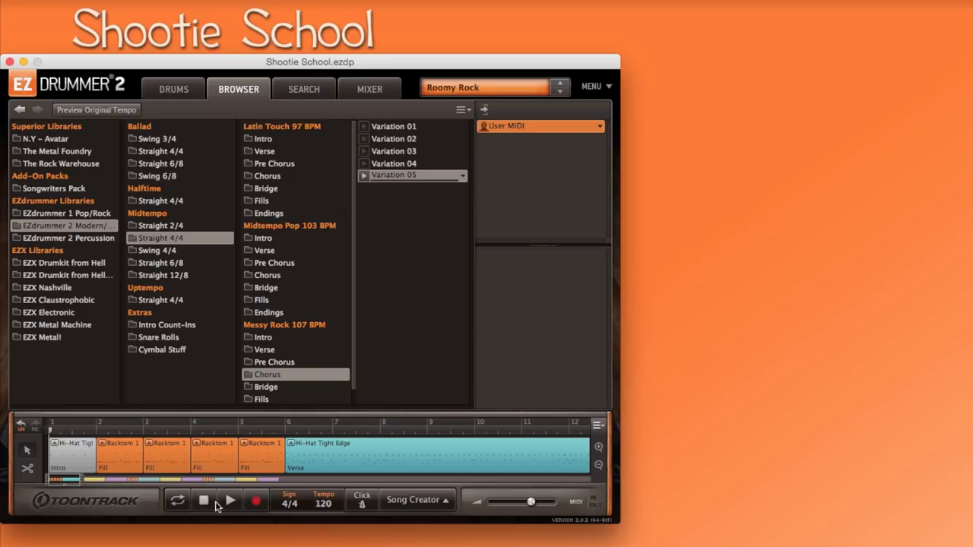
Step: Enable Loop, move and extend the orange loop range by about a bar, then play it
{"action": "left_click", "coordinate": [178, 500]}
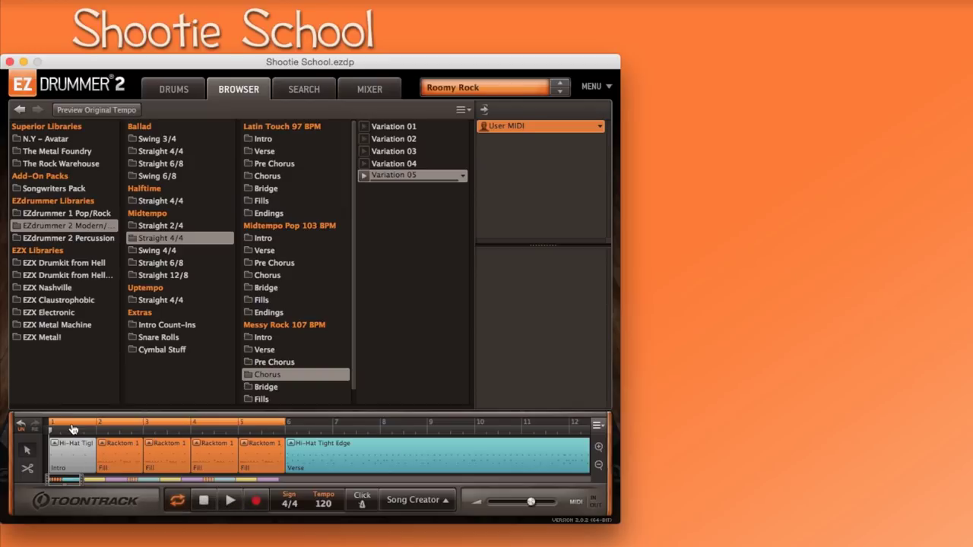
{"action": "mouse_move", "coordinate": [183, 430]}
{"action": "left_mouse_down"}
{"action": "mouse_move", "coordinate": [311, 426]}
{"action": "mouse_move", "coordinate": [194, 427]}
{"action": "left_mouse_up"}
{"action": "left_click_drag", "start_coordinate": [285, 422], "coordinate": [96, 424]}
{"action": "left_click", "coordinate": [231, 500]}
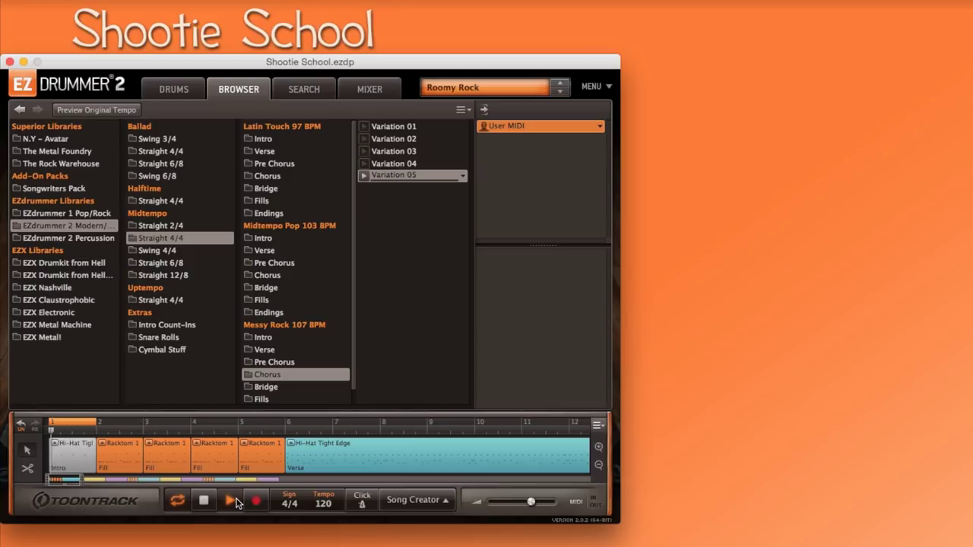
{"action": "left_click", "coordinate": [289, 505]}
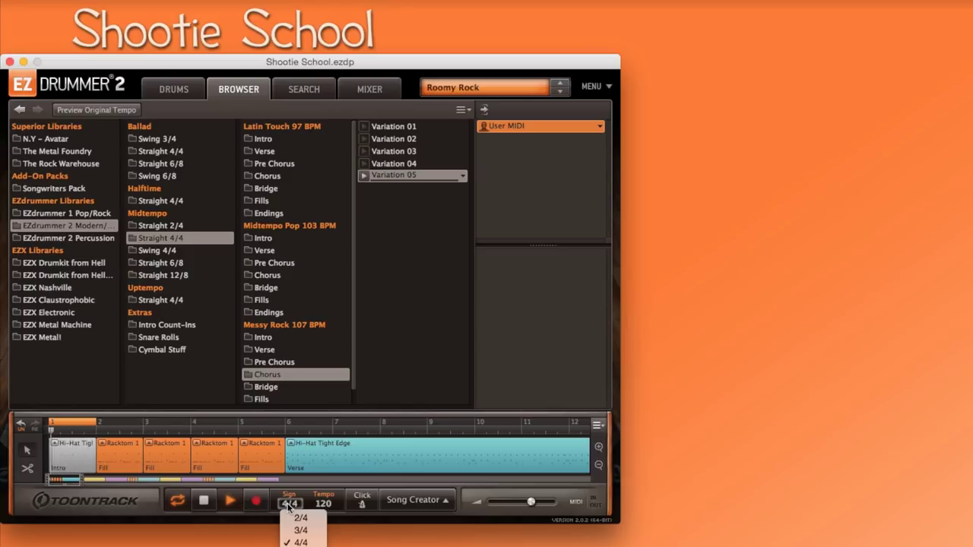
{"action": "left_click", "coordinate": [289, 506]}
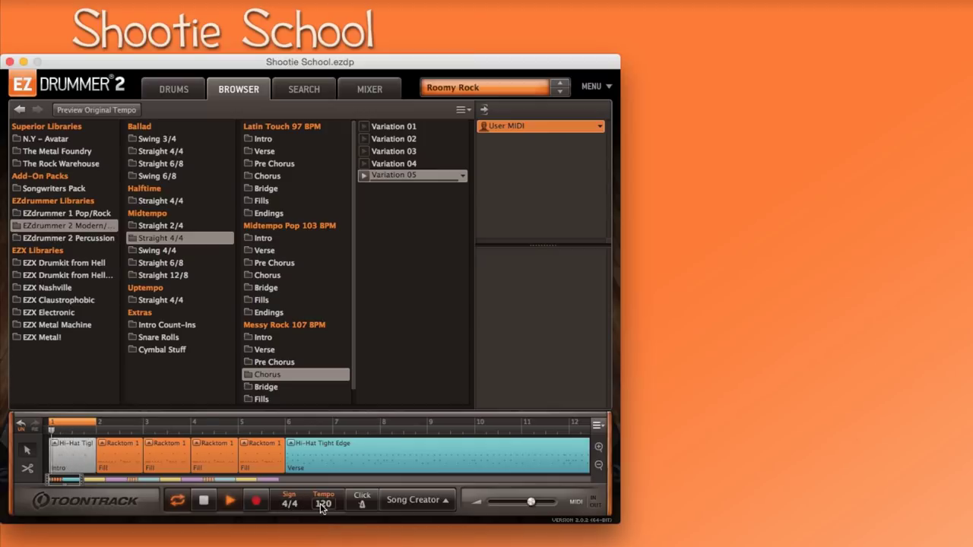
{"action": "left_click", "coordinate": [321, 504]}
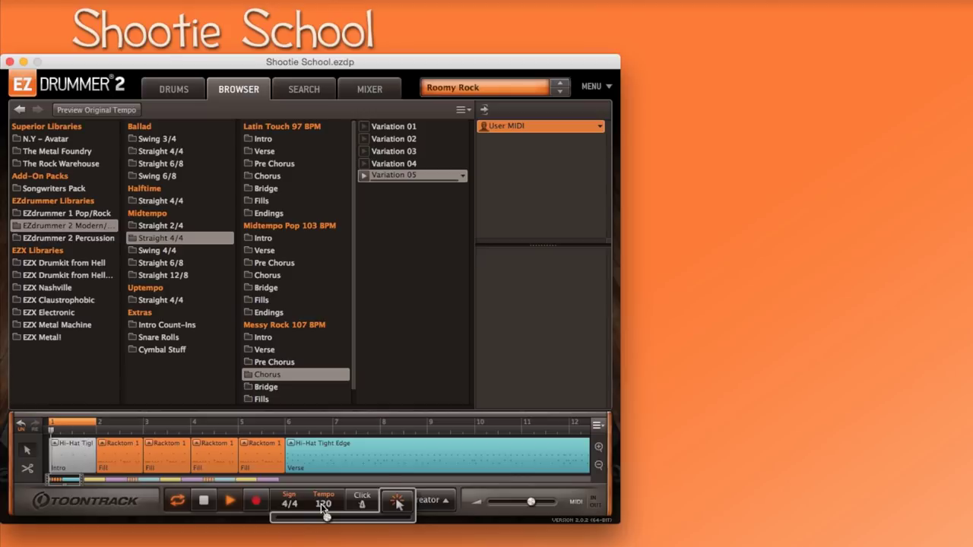
{"action": "left_click_drag", "start_coordinate": [326, 518], "coordinate": [342, 520]}
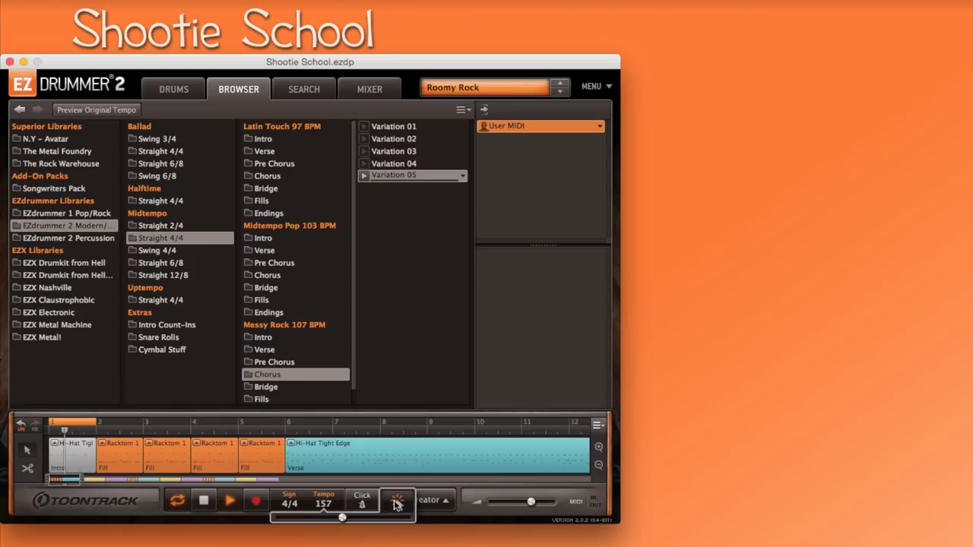
{"action": "left_click", "coordinate": [396, 505]}
{"action": "left_click", "coordinate": [396, 505]}
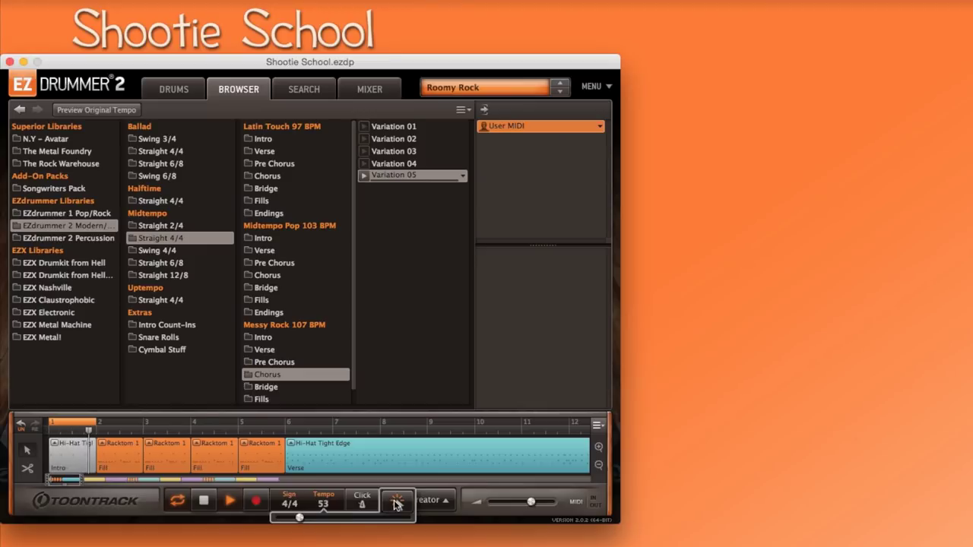
{"action": "left_click", "coordinate": [396, 505]}
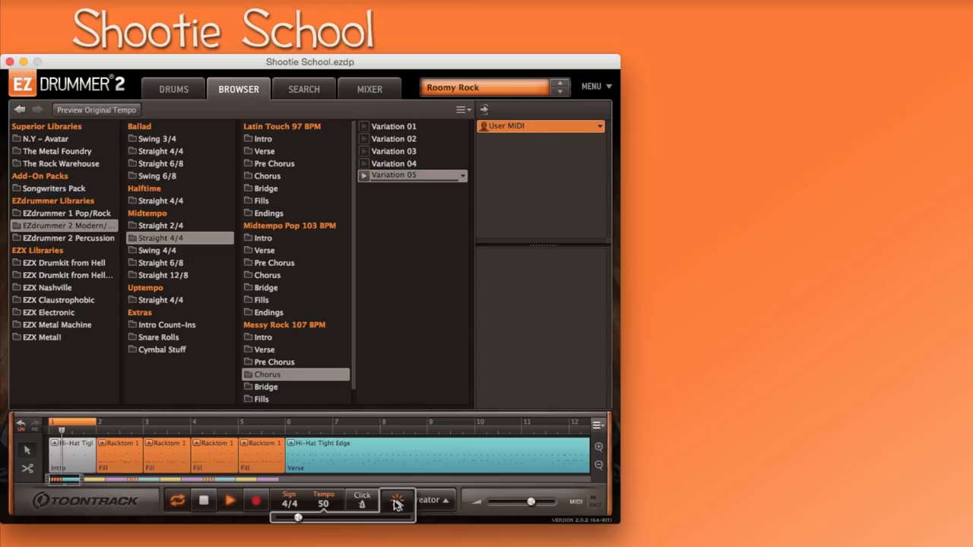
{"action": "left_click", "coordinate": [396, 505]}
{"action": "left_click", "coordinate": [396, 504]}
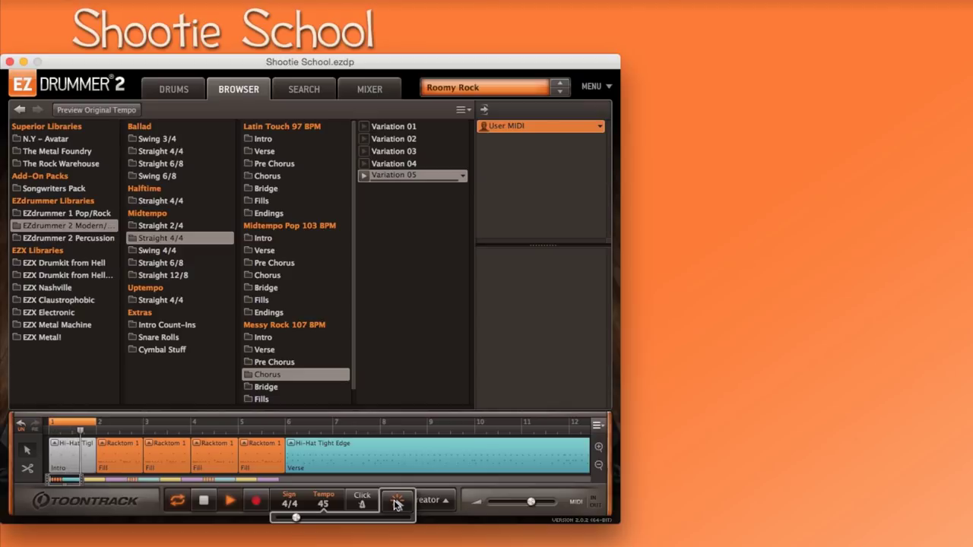
{"action": "double_click", "coordinate": [324, 506]}
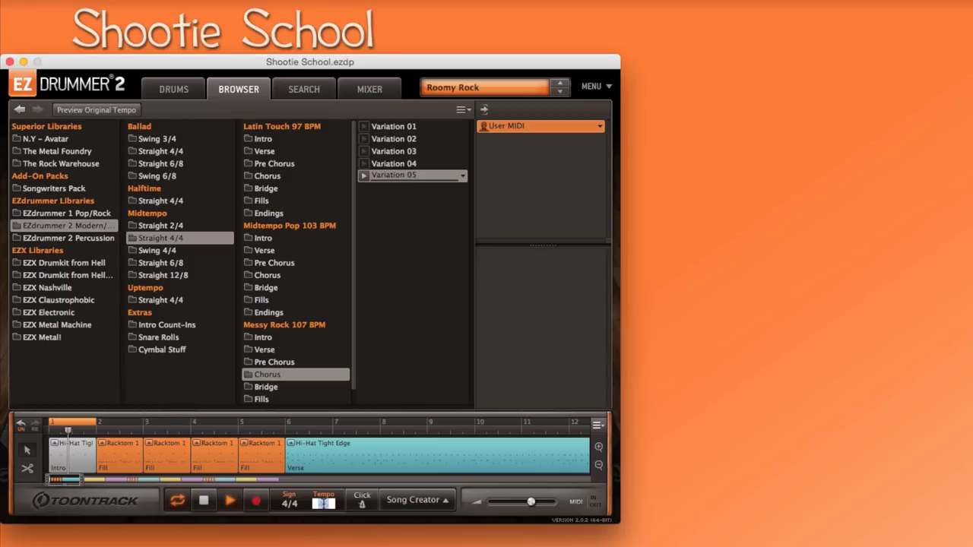
{"action": "type", "text": "120"}
{"action": "key", "text": "Return"}
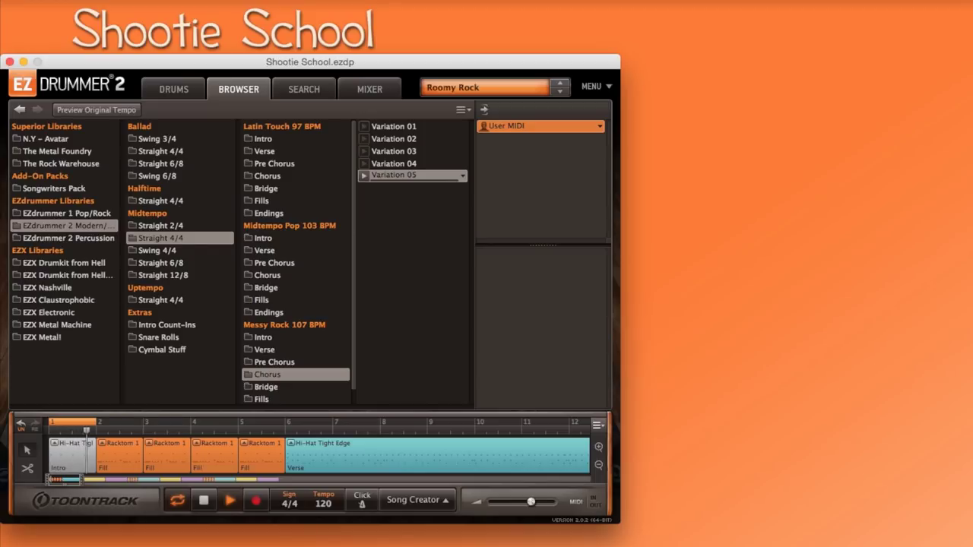
Step: Lower the master volume to about -11 dB, stop playback, and switch Loop and Click off
{"action": "left_click", "coordinate": [363, 504]}
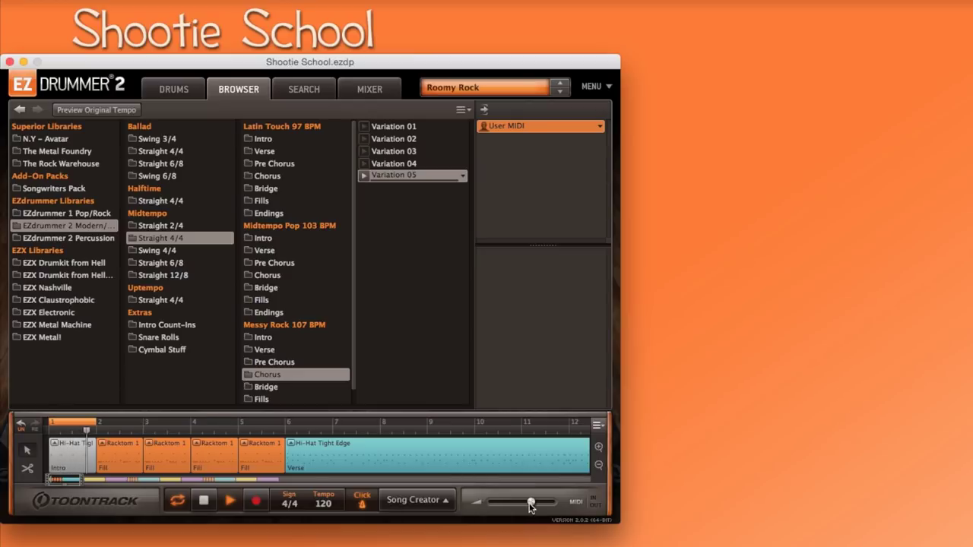
{"action": "mouse_move", "coordinate": [530, 507]}
{"action": "mouse_move", "coordinate": [530, 507]}
{"action": "left_mouse_down"}
{"action": "mouse_move", "coordinate": [513, 506]}
{"action": "mouse_move", "coordinate": [532, 505]}
{"action": "left_mouse_up"}
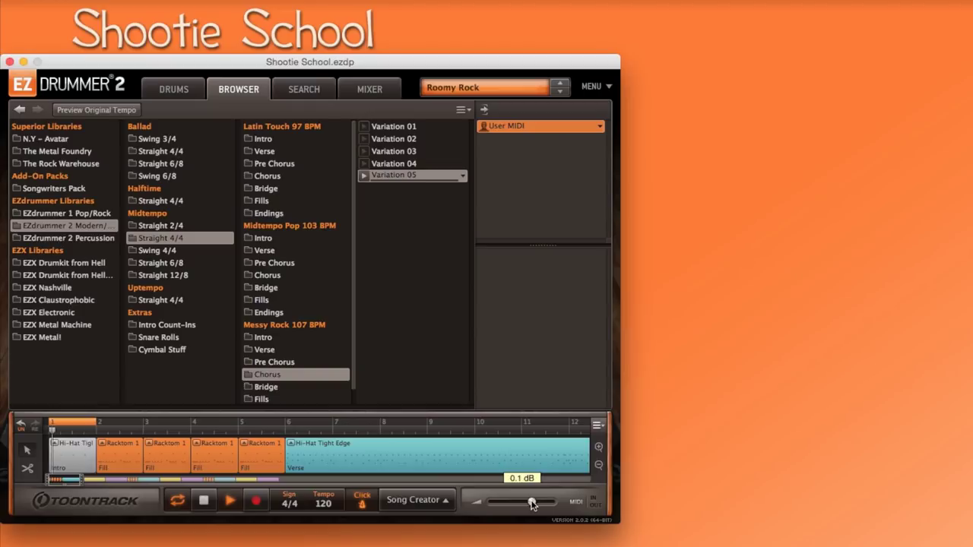
{"action": "left_click", "coordinate": [204, 504]}
{"action": "left_click", "coordinate": [177, 502]}
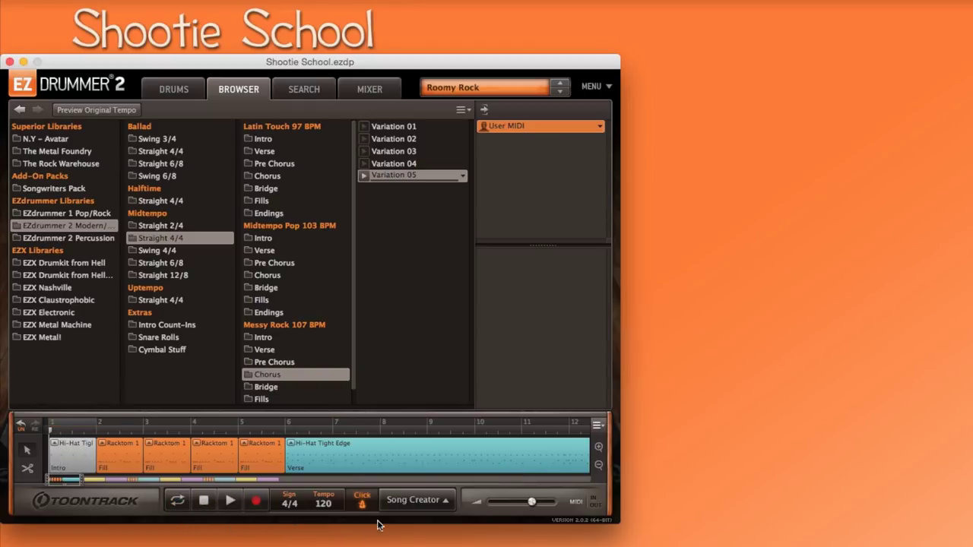
{"action": "left_click", "coordinate": [363, 503]}
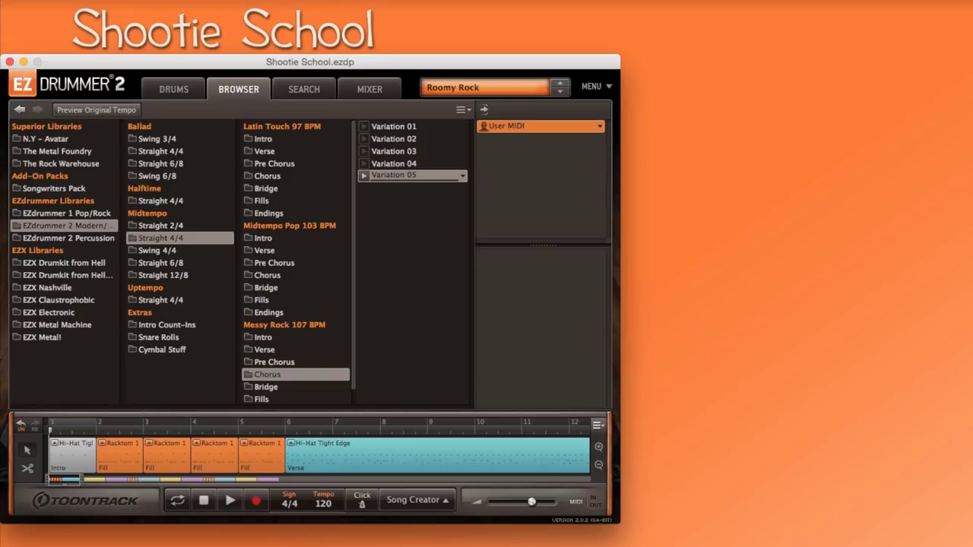
Step: Play and restart the Verse from bar 6 several times, then switch to the Search page
{"action": "left_click", "coordinate": [286, 430]}
{"action": "left_click", "coordinate": [226, 502]}
{"action": "left_click", "coordinate": [204, 502]}
{"action": "left_click", "coordinate": [229, 502]}
{"action": "left_click", "coordinate": [229, 502]}
{"action": "left_click_drag", "start_coordinate": [397, 430], "coordinate": [288, 435]}
{"action": "left_click", "coordinate": [224, 503]}
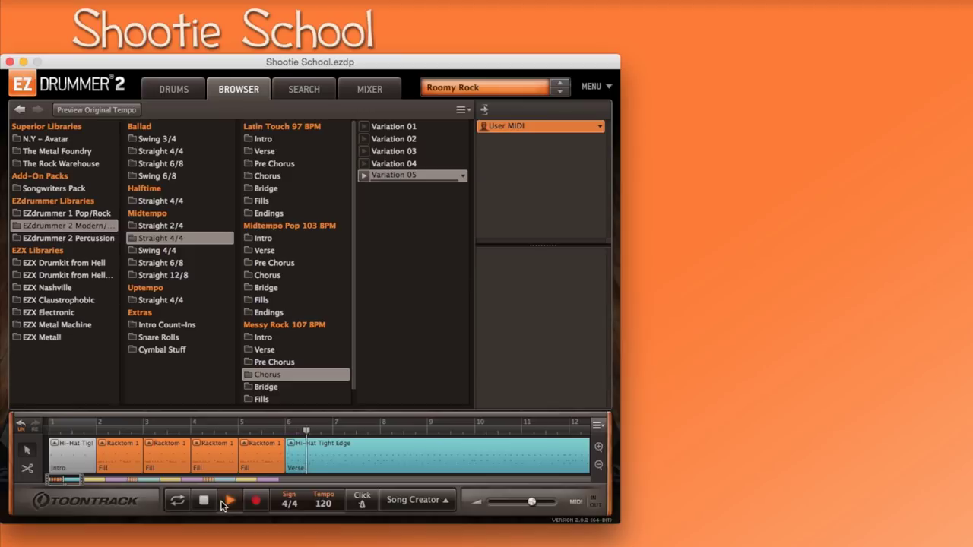
{"action": "left_click", "coordinate": [205, 505]}
{"action": "left_click", "coordinate": [232, 502]}
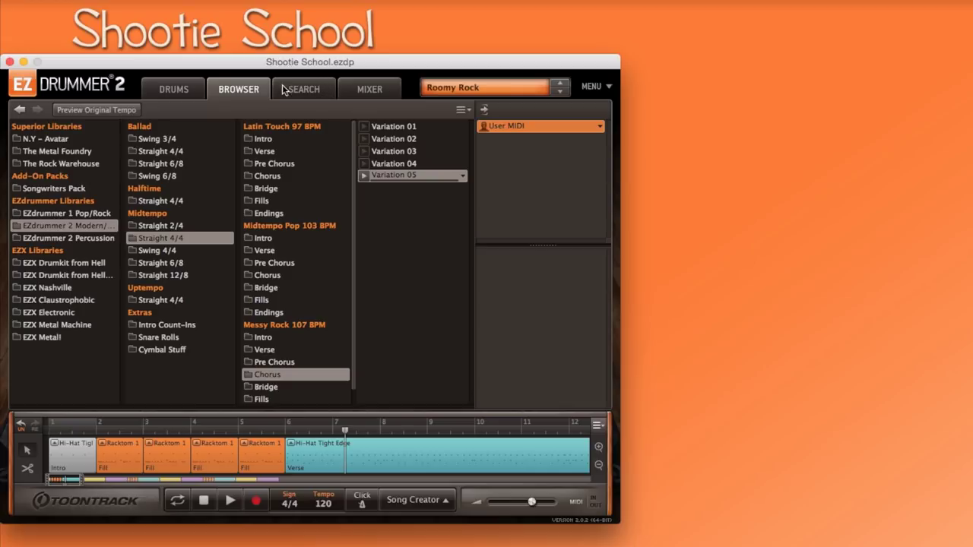
{"action": "left_click", "coordinate": [302, 96]}
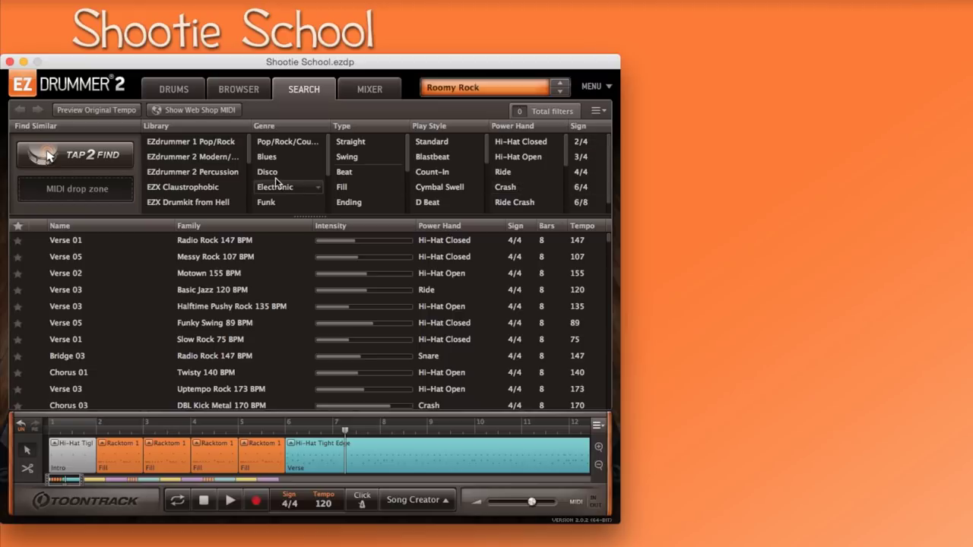
Step: Filter by EZdrummer 2 Modern, Standard play style and Fill, and preview Fills 05
{"action": "left_click", "coordinate": [207, 160]}
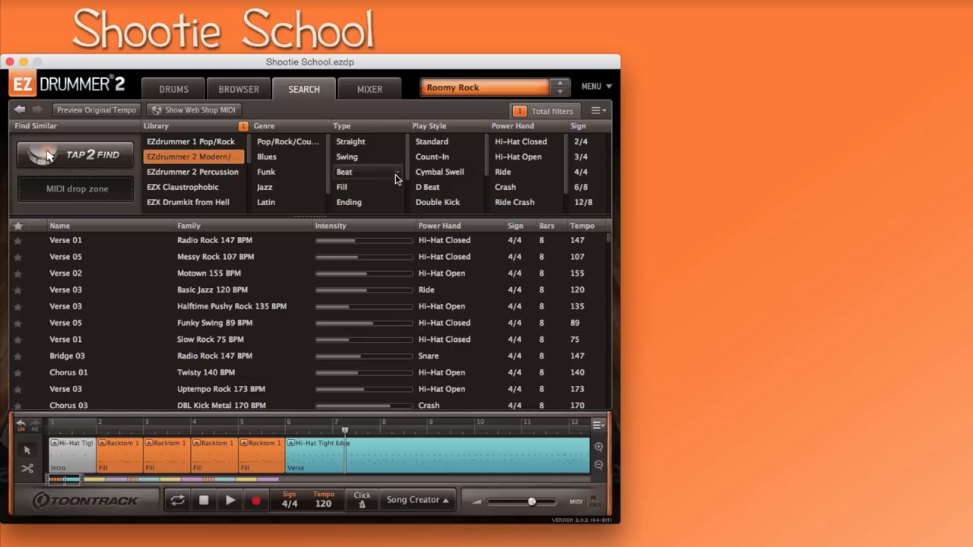
{"action": "left_click", "coordinate": [441, 140]}
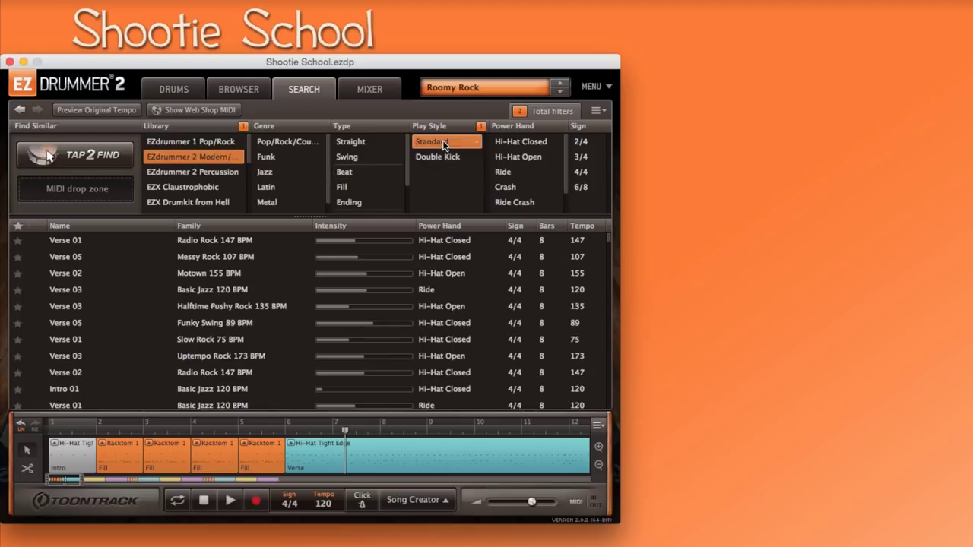
{"action": "left_click", "coordinate": [352, 188]}
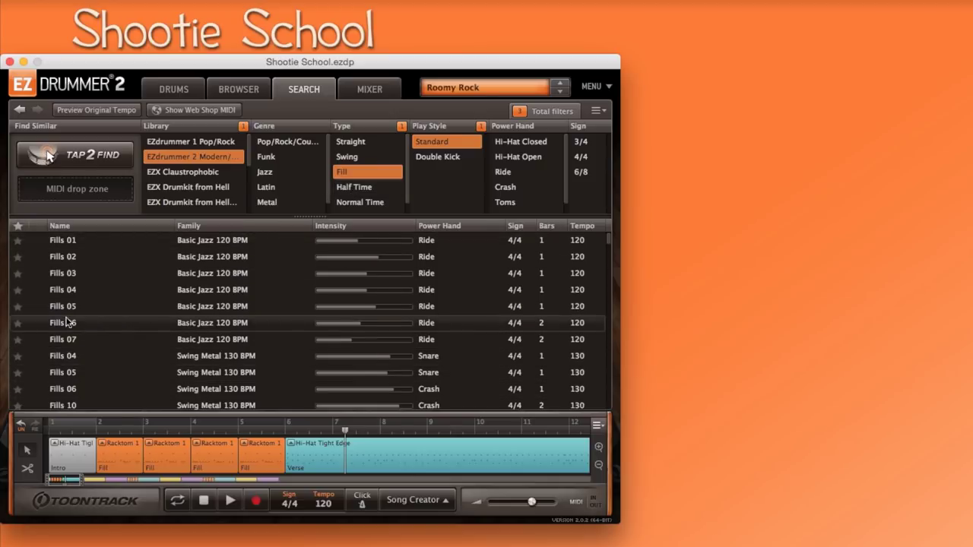
{"action": "left_click", "coordinate": [37, 308]}
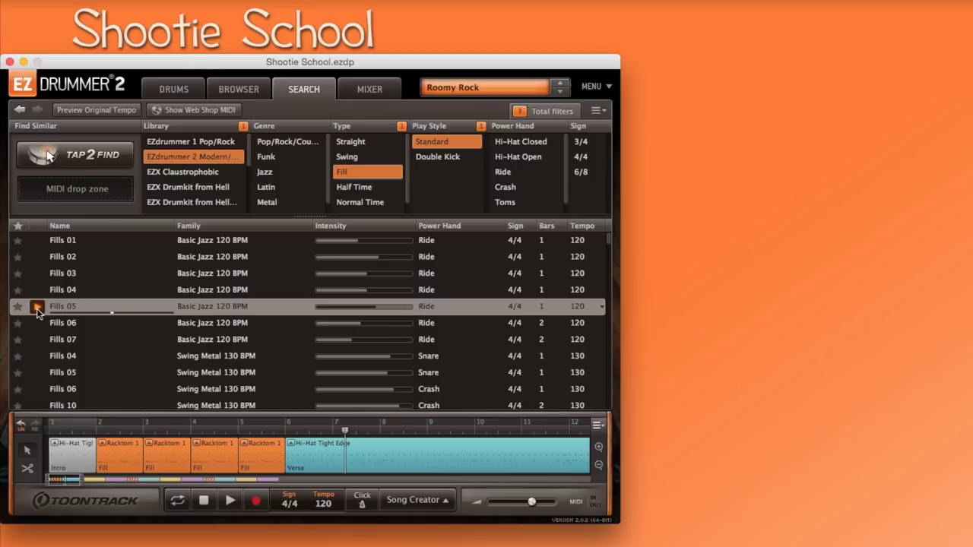
{"action": "left_click", "coordinate": [37, 307]}
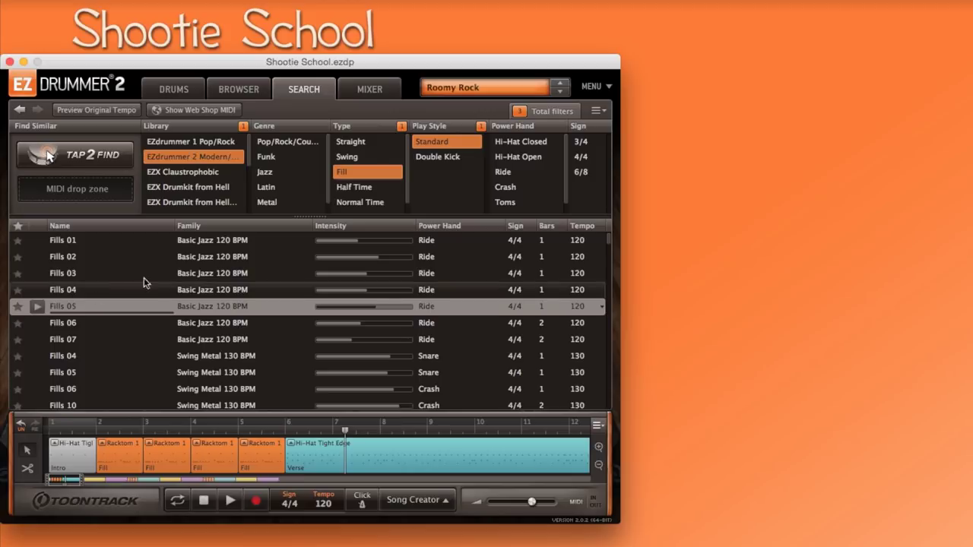
Step: Try Swing and Normal Time, clear all filters, then reapply Modern library with Type Ending
{"action": "left_click", "coordinate": [351, 155]}
{"action": "left_click", "coordinate": [364, 174]}
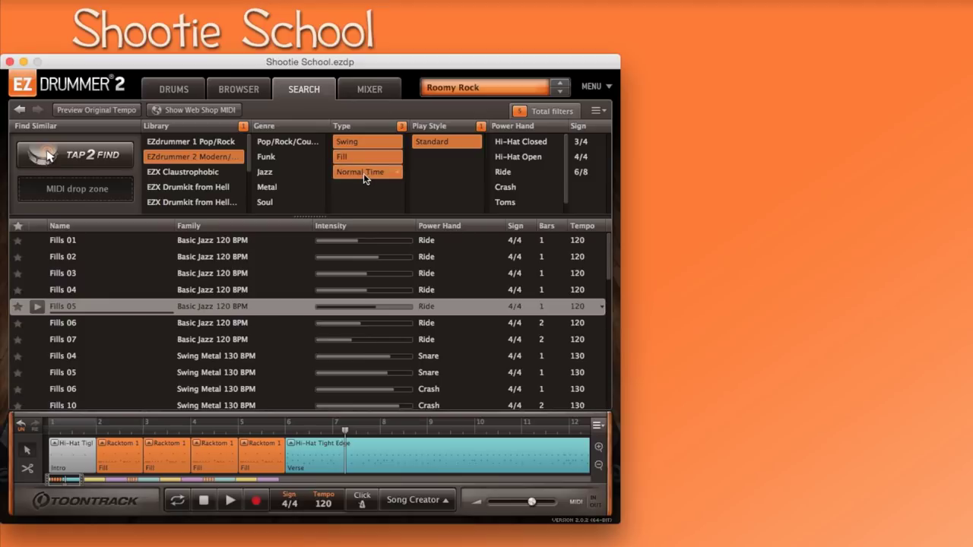
{"action": "left_click", "coordinate": [363, 173]}
{"action": "left_click", "coordinate": [354, 157]}
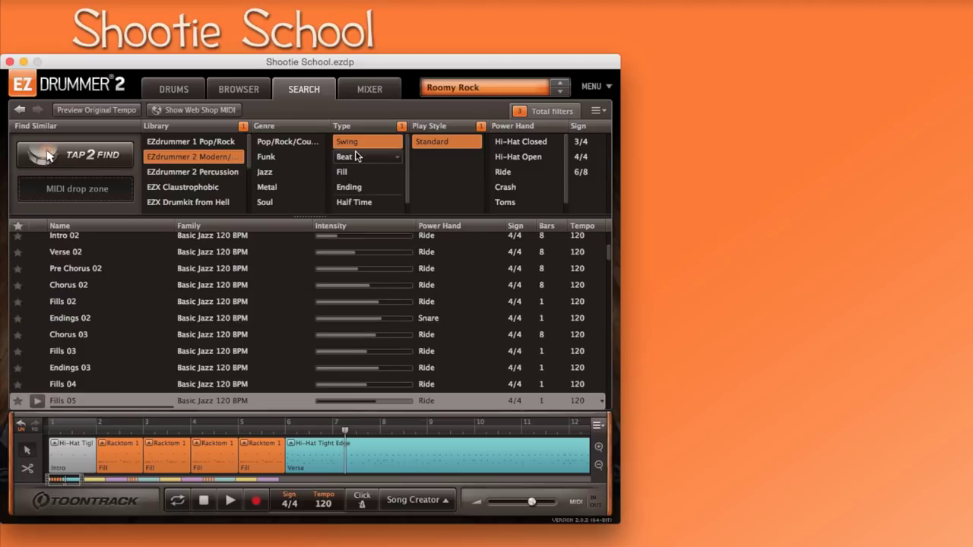
{"action": "left_click", "coordinate": [352, 142]}
{"action": "left_click", "coordinate": [437, 142]}
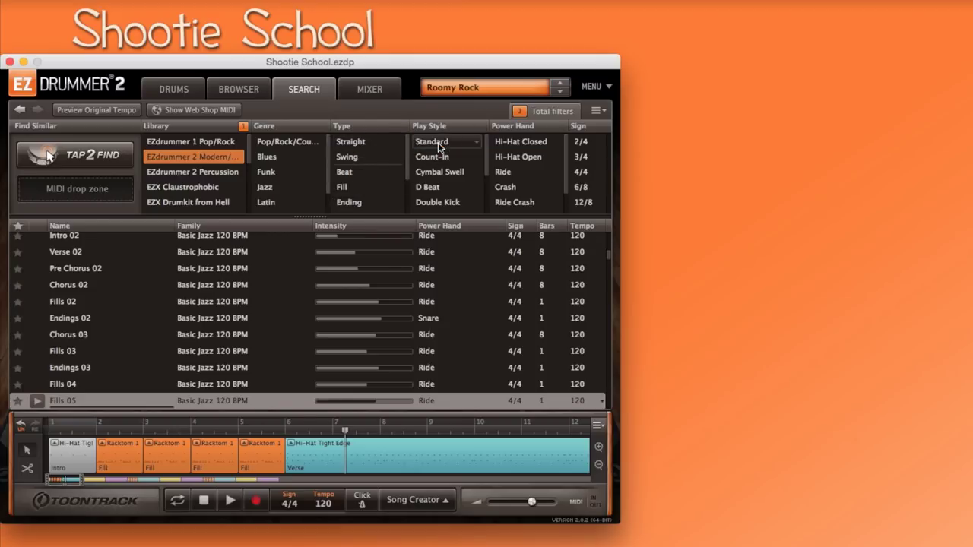
{"action": "left_click", "coordinate": [221, 158]}
{"action": "left_click", "coordinate": [217, 158]}
{"action": "left_click", "coordinate": [352, 204]}
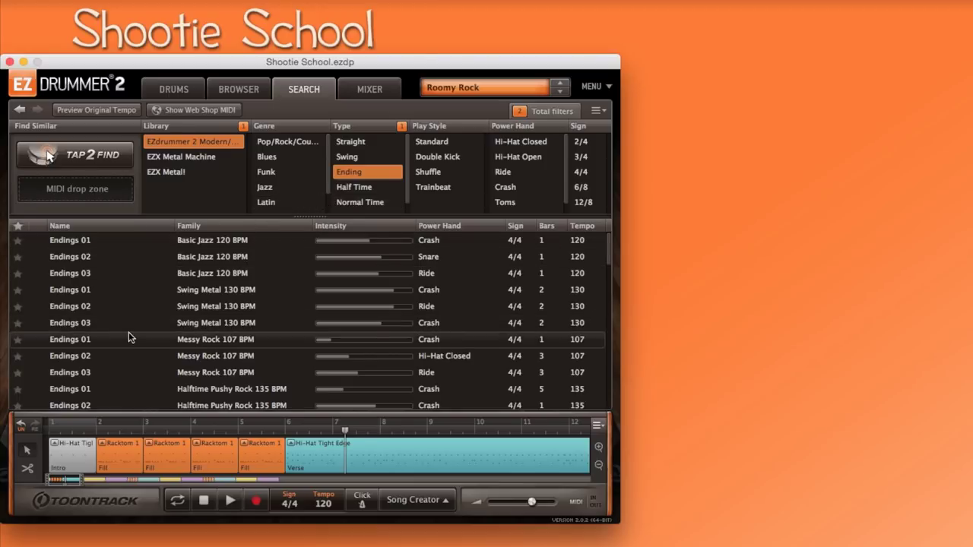
Step: Preview Endings 03 (Messy Rock 107 BPM) and Endings 01 (Halftime Pushy Rock 135 BPM)
{"action": "scroll", "coordinate": [129, 332], "scroll_direction": "down", "scroll_amount": 2}
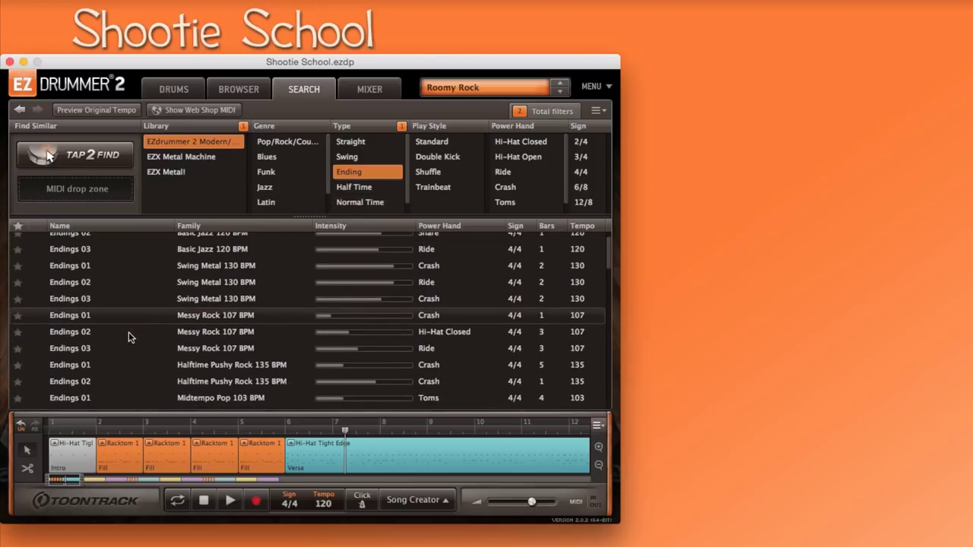
{"action": "left_click", "coordinate": [36, 349]}
{"action": "left_click", "coordinate": [36, 350]}
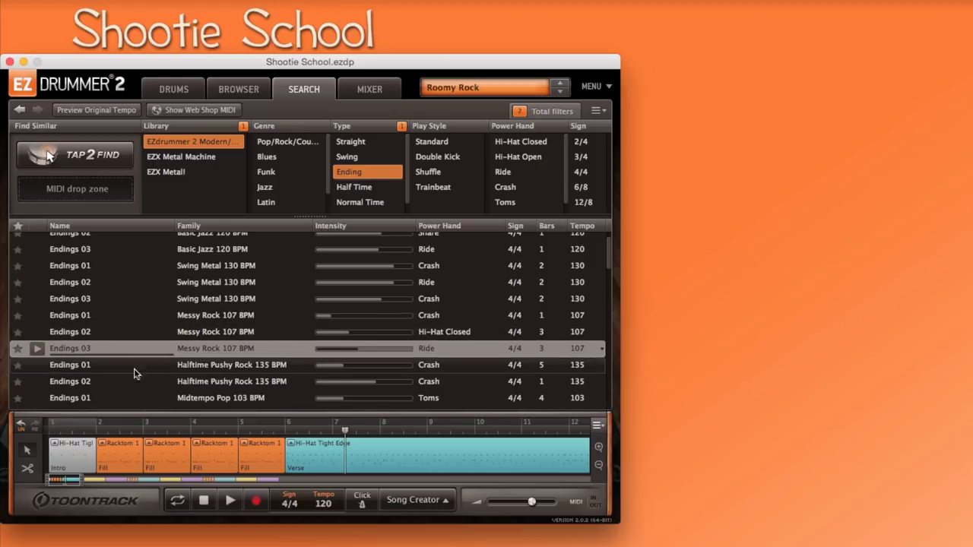
{"action": "left_click", "coordinate": [36, 367]}
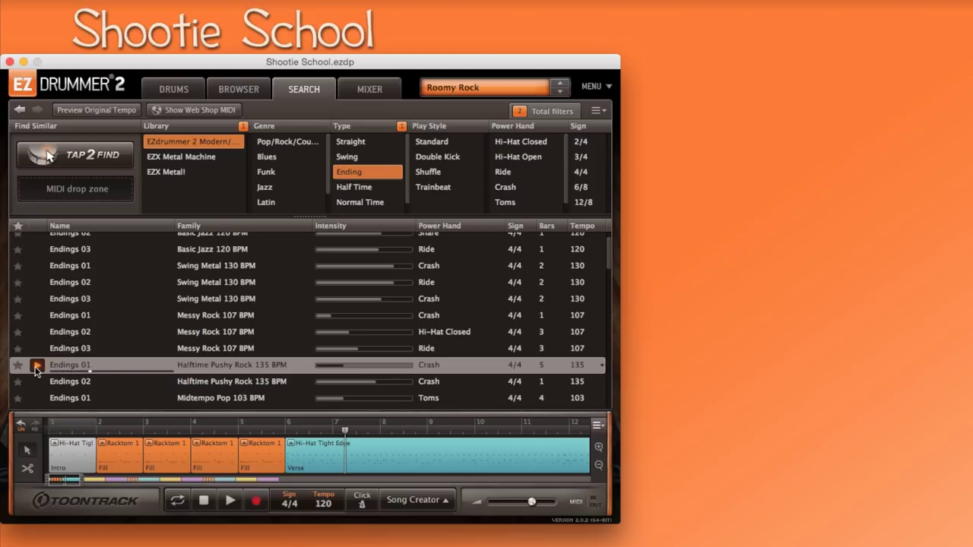
{"action": "left_click", "coordinate": [36, 366]}
Step: Place the Halftime Pushy Rock Endings 01 groove on the timeline right after bar 86
{"action": "left_click_drag", "start_coordinate": [64, 480], "coordinate": [274, 481]}
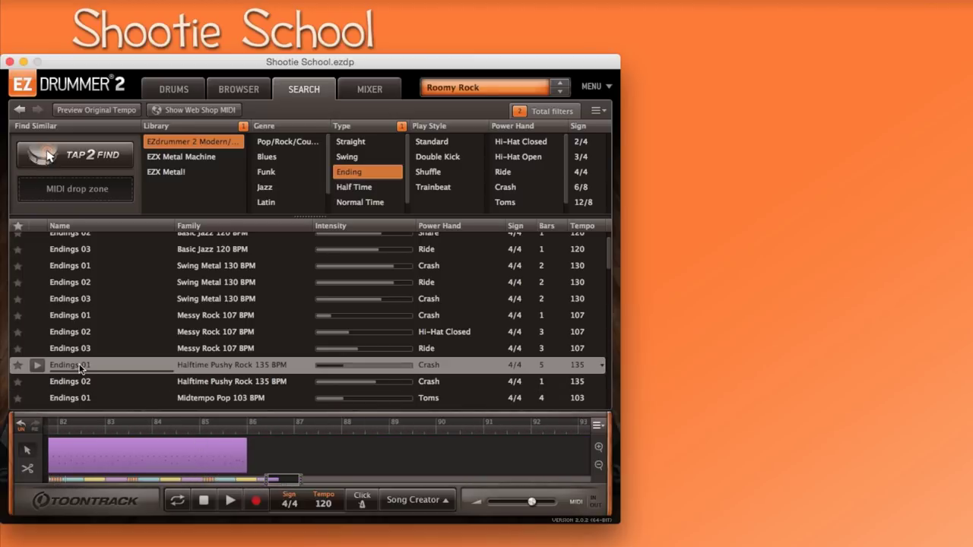
{"action": "left_click_drag", "start_coordinate": [80, 367], "coordinate": [247, 431]}
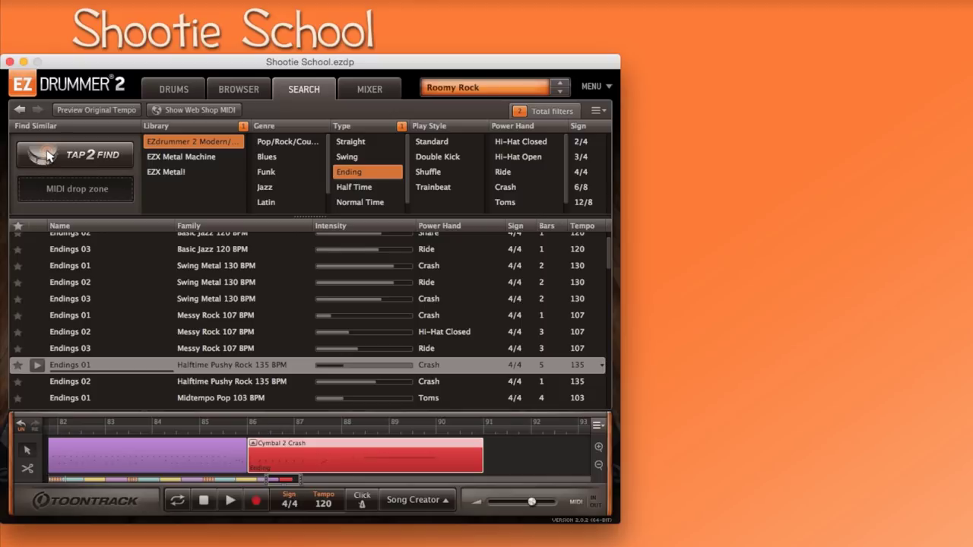
{"action": "scroll", "coordinate": [304, 456], "scroll_direction": "left", "scroll_amount": 10}
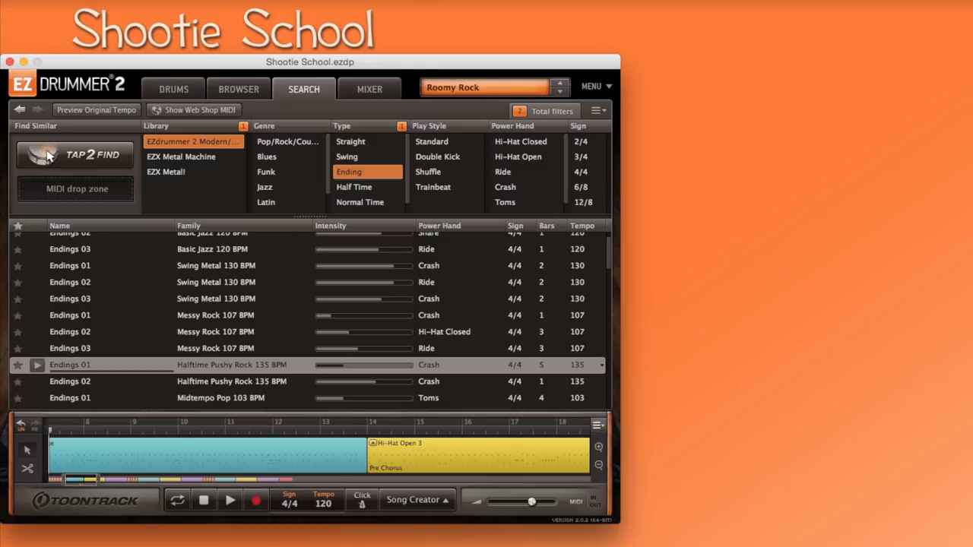
Step: Play the song in the Mixer and set SD Top to -7.0 and Toms to -6.5
{"action": "left_click", "coordinate": [370, 90]}
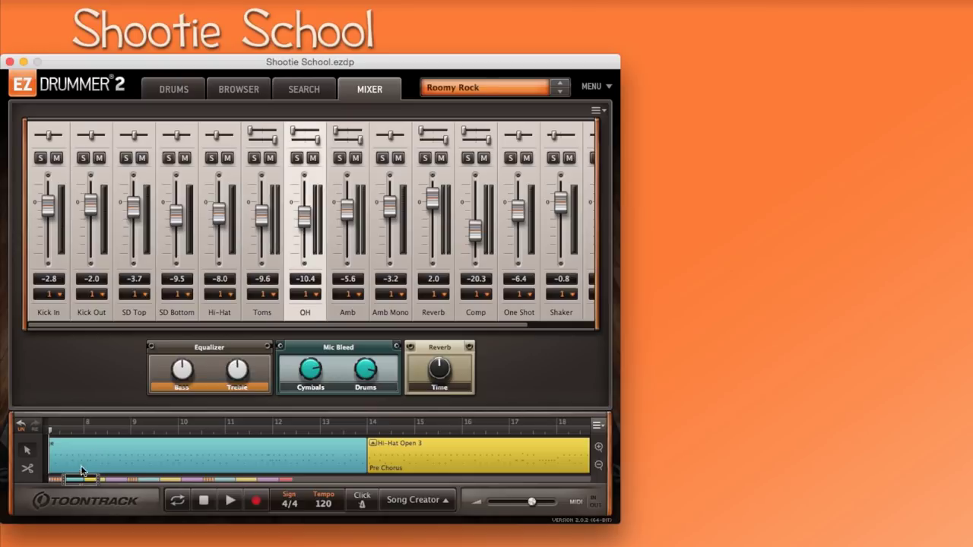
{"action": "left_click_drag", "start_coordinate": [81, 479], "coordinate": [47, 484]}
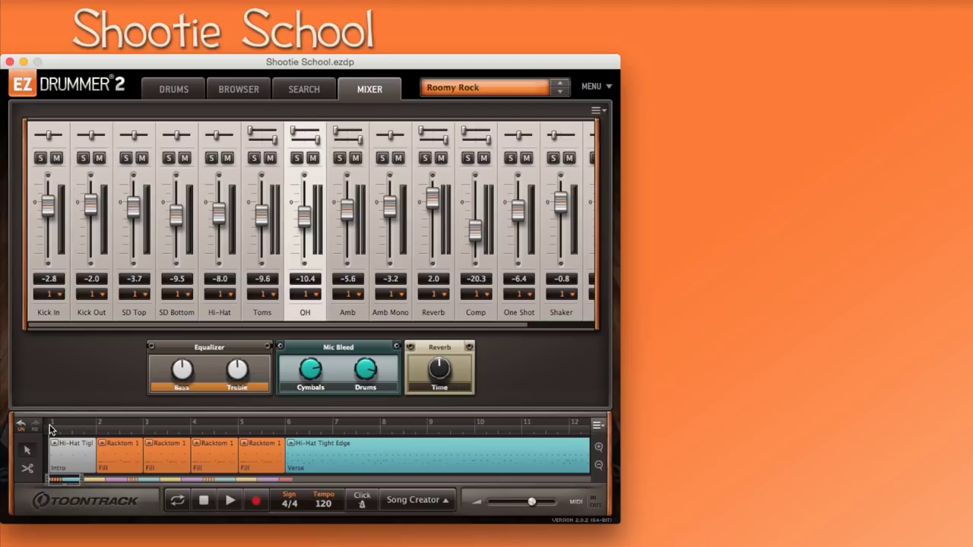
{"action": "left_click", "coordinate": [231, 501]}
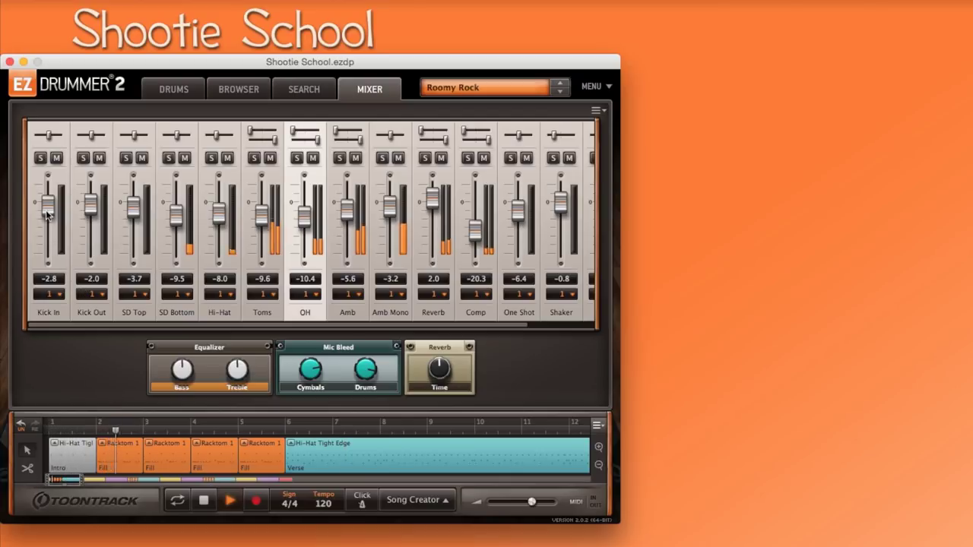
{"action": "left_click_drag", "start_coordinate": [133, 206], "coordinate": [134, 214]}
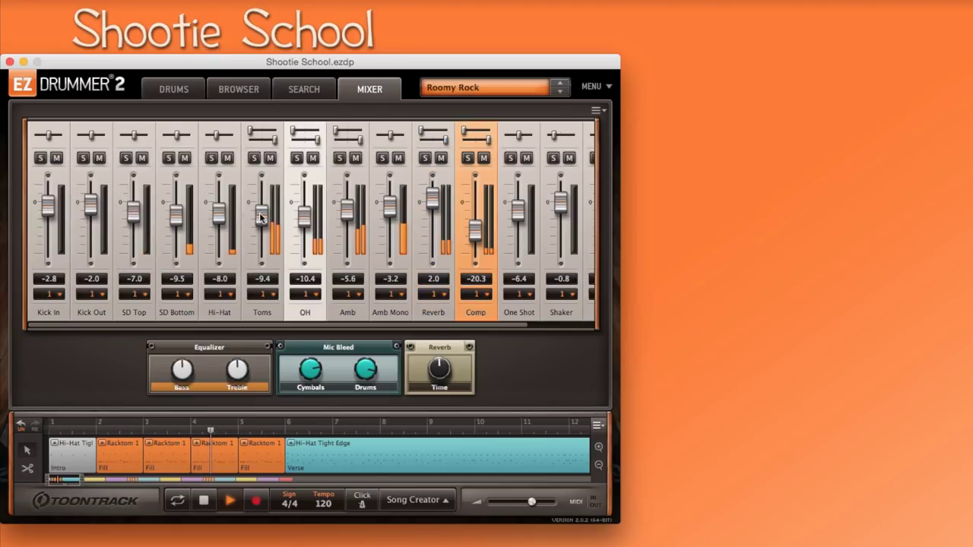
{"action": "left_click_drag", "start_coordinate": [262, 218], "coordinate": [263, 214]}
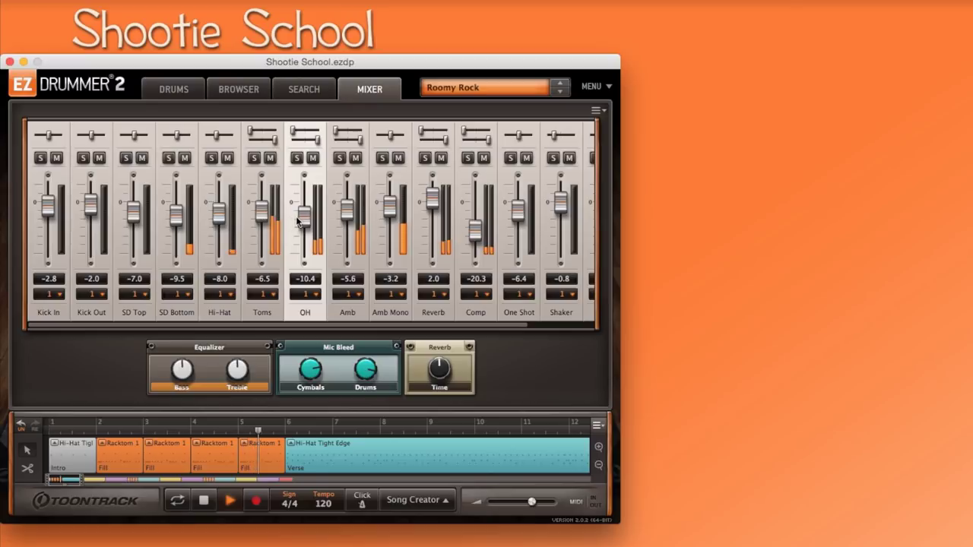
Step: Mute Amb, Amb Mono and Reverb, solo and pan SD Top toward centre, then undo mutes and solo
{"action": "left_click", "coordinate": [355, 157]}
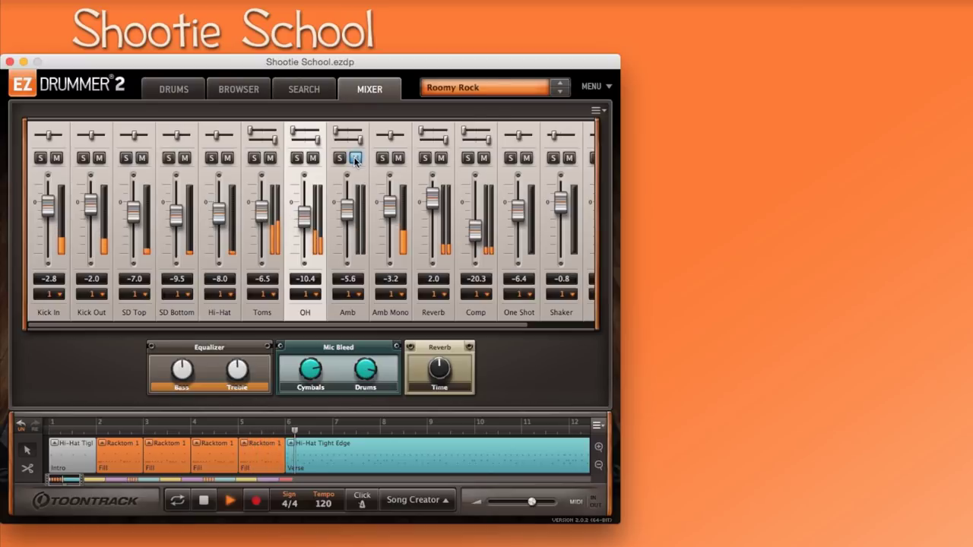
{"action": "left_click", "coordinate": [397, 157]}
{"action": "left_click", "coordinate": [441, 158]}
{"action": "left_click", "coordinate": [127, 157]}
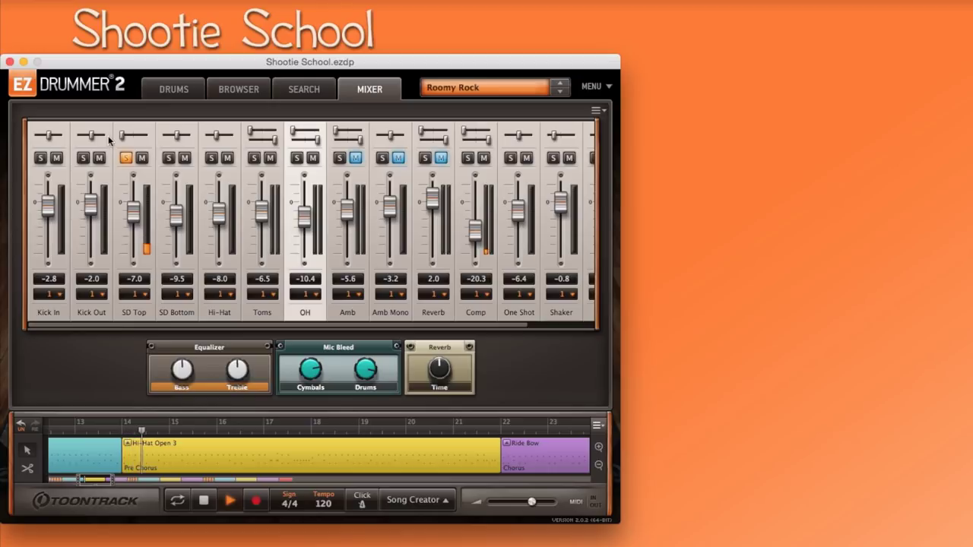
{"action": "left_click_drag", "start_coordinate": [122, 136], "coordinate": [134, 142]}
{"action": "left_click", "coordinate": [355, 157]}
{"action": "left_click", "coordinate": [397, 158]}
{"action": "left_click", "coordinate": [441, 157]}
{"action": "left_click", "coordinate": [125, 157]}
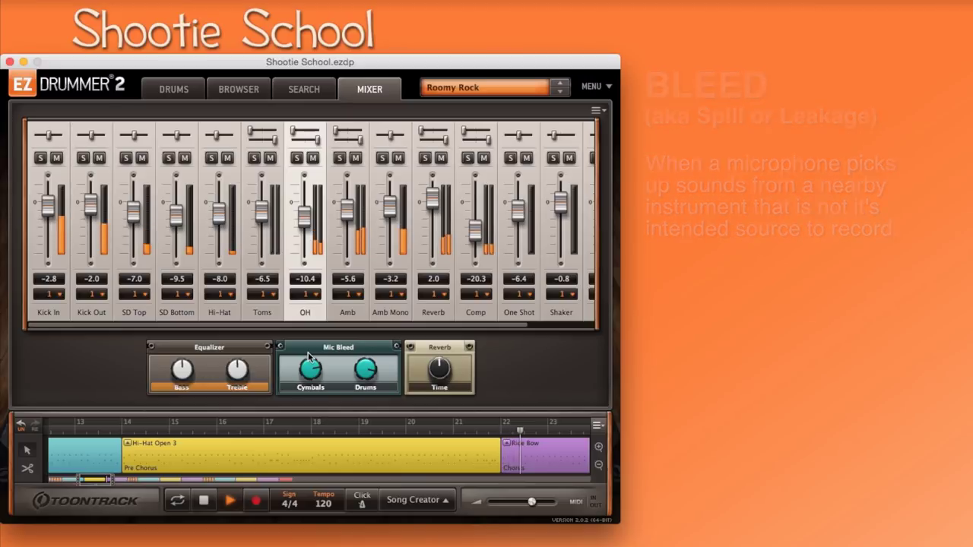
Step: With OH soloed, set the Drums mic bleed to about 72%, unsolo OH, and adjust Equalizer treble
{"action": "left_click", "coordinate": [368, 372]}
{"action": "left_click_drag", "start_coordinate": [368, 372], "coordinate": [371, 374]}
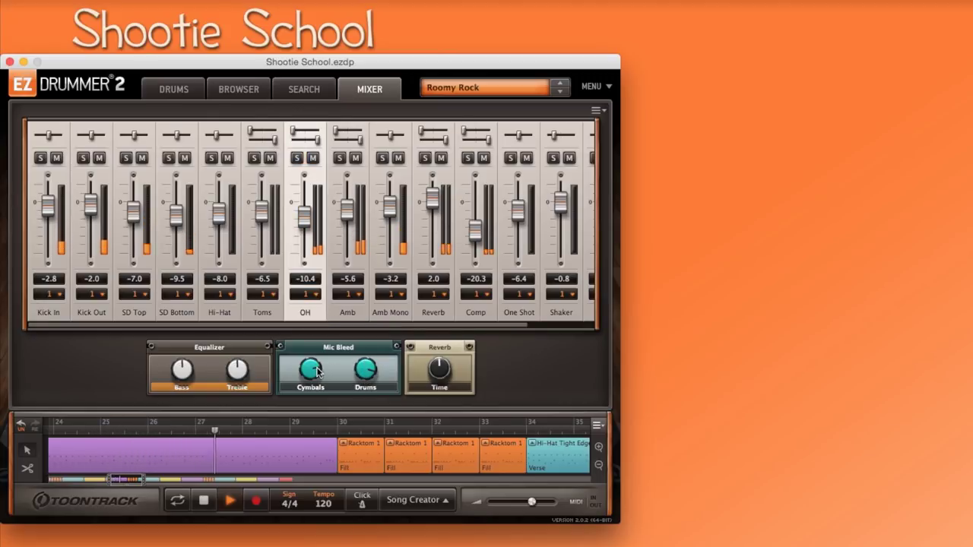
{"action": "left_click", "coordinate": [296, 159]}
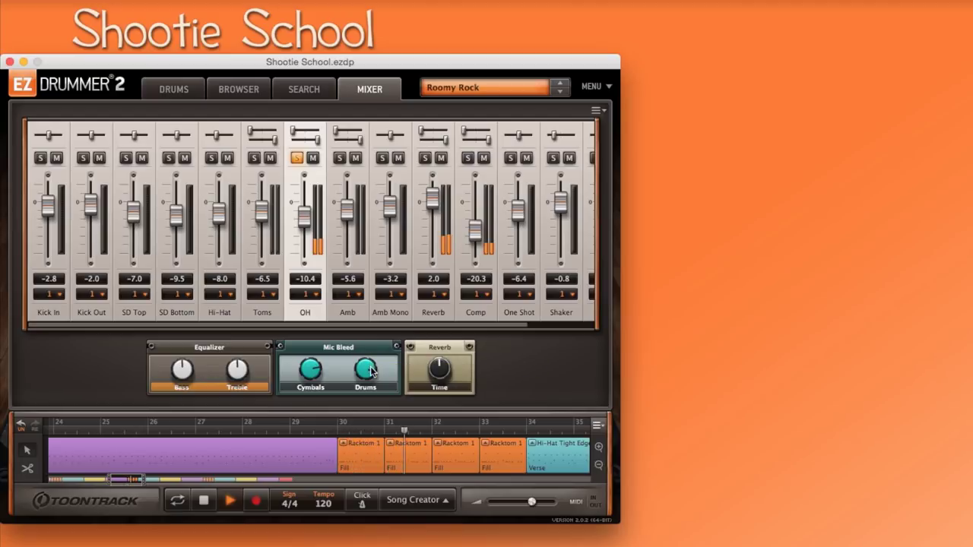
{"action": "left_click_drag", "start_coordinate": [368, 371], "coordinate": [393, 413]}
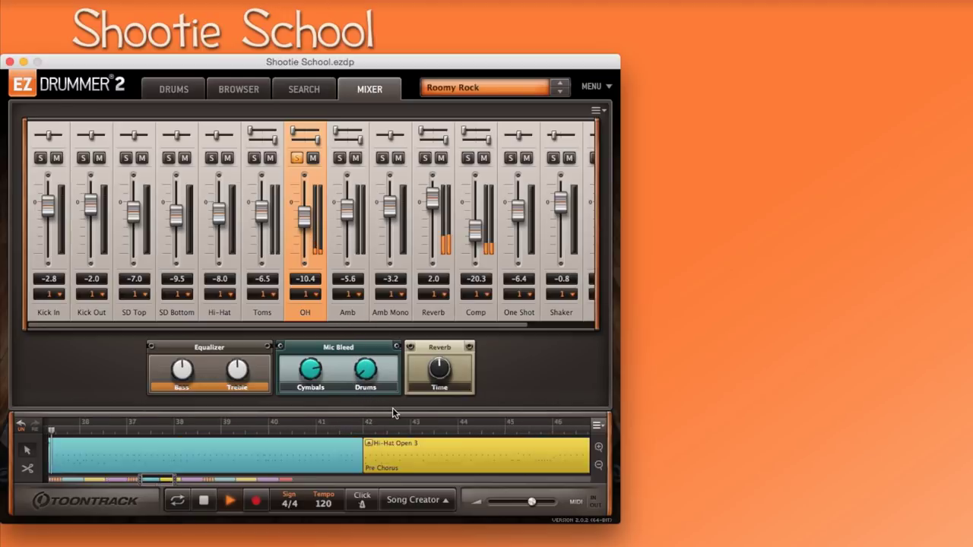
{"action": "left_click_drag", "start_coordinate": [393, 413], "coordinate": [375, 374]}
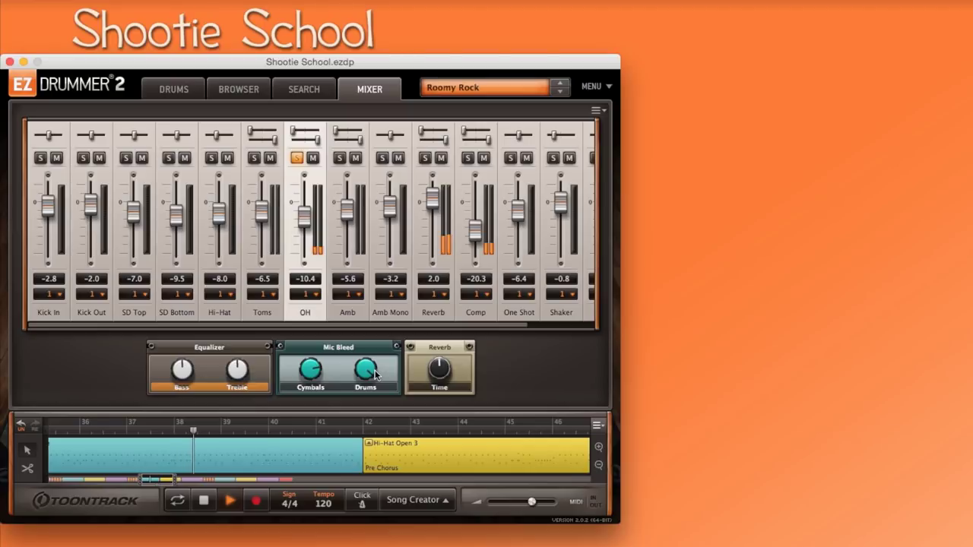
{"action": "left_click", "coordinate": [297, 158]}
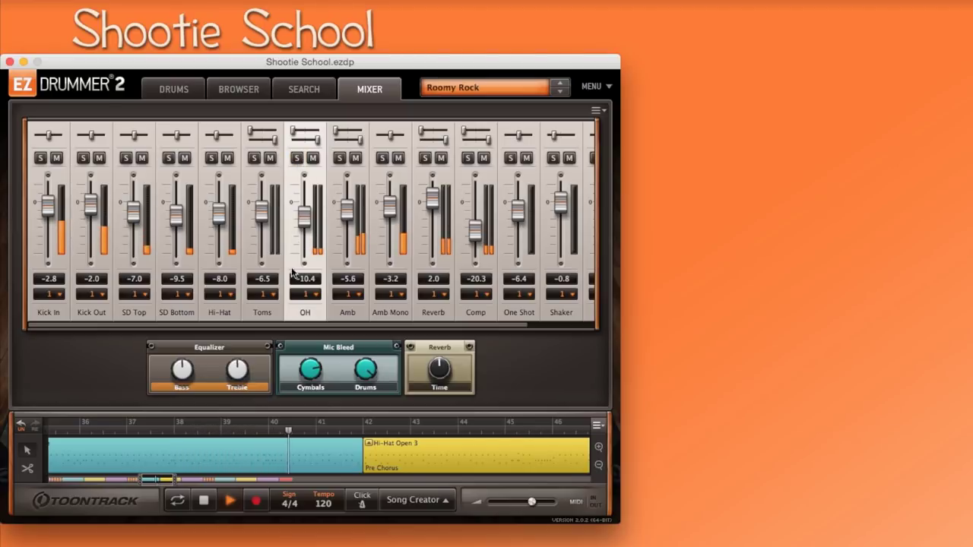
{"action": "left_click_drag", "start_coordinate": [241, 369], "coordinate": [242, 369]}
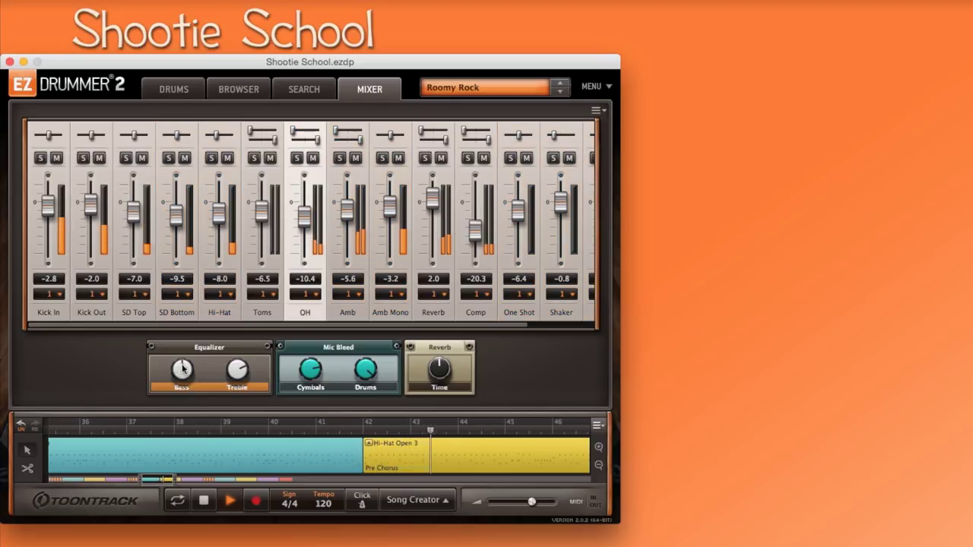
{"action": "mouse_move", "coordinate": [184, 369]}
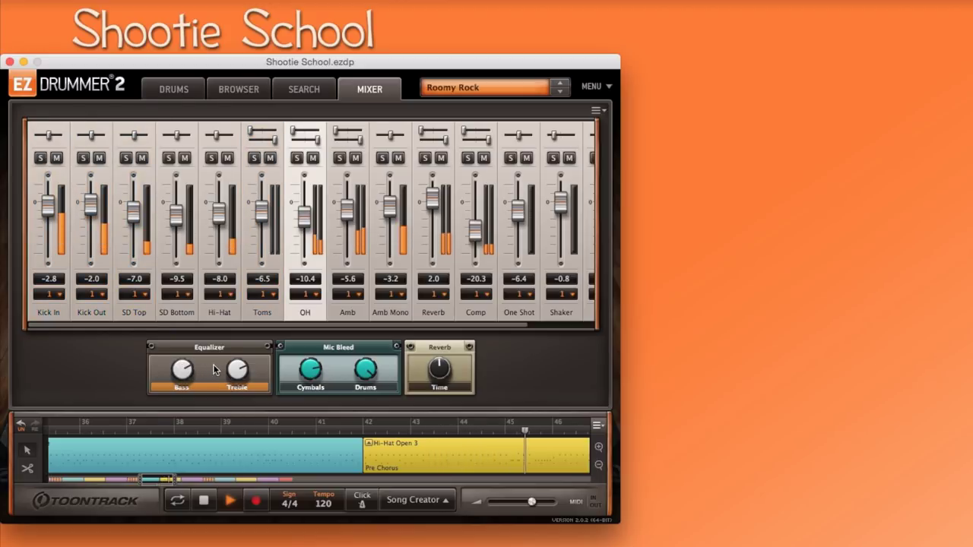
Step: Push Kick In to 5.3, OH off and Reverb to 12.0, then Reset Mixer to defaults
{"action": "left_click_drag", "start_coordinate": [46, 205], "coordinate": [168, 234]}
{"action": "left_click_drag", "start_coordinate": [304, 224], "coordinate": [304, 257]}
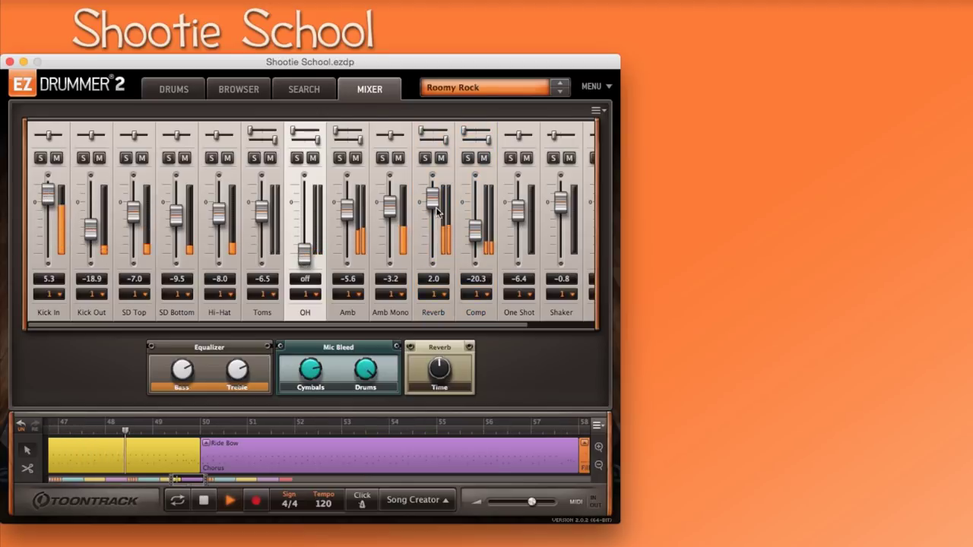
{"action": "left_click_drag", "start_coordinate": [438, 204], "coordinate": [389, 235]}
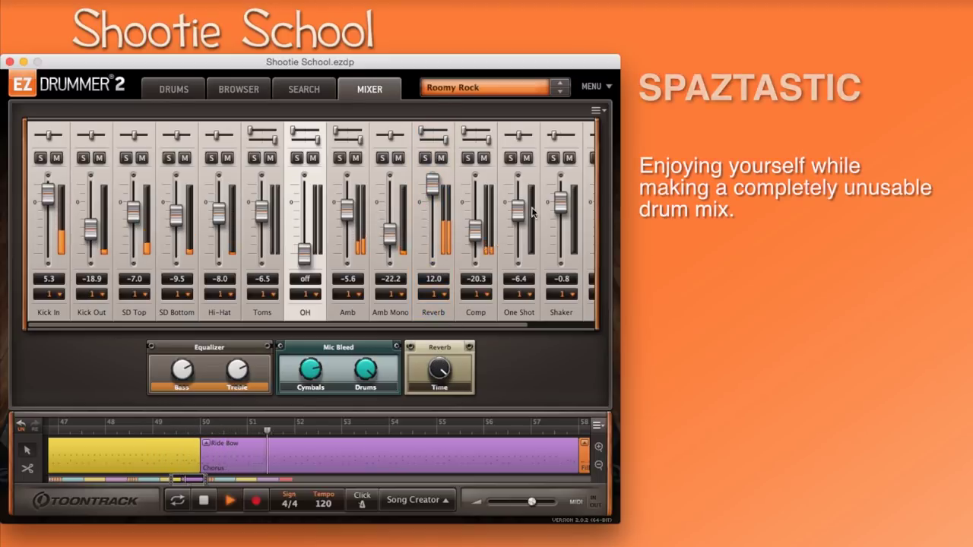
{"action": "left_click", "coordinate": [596, 110]}
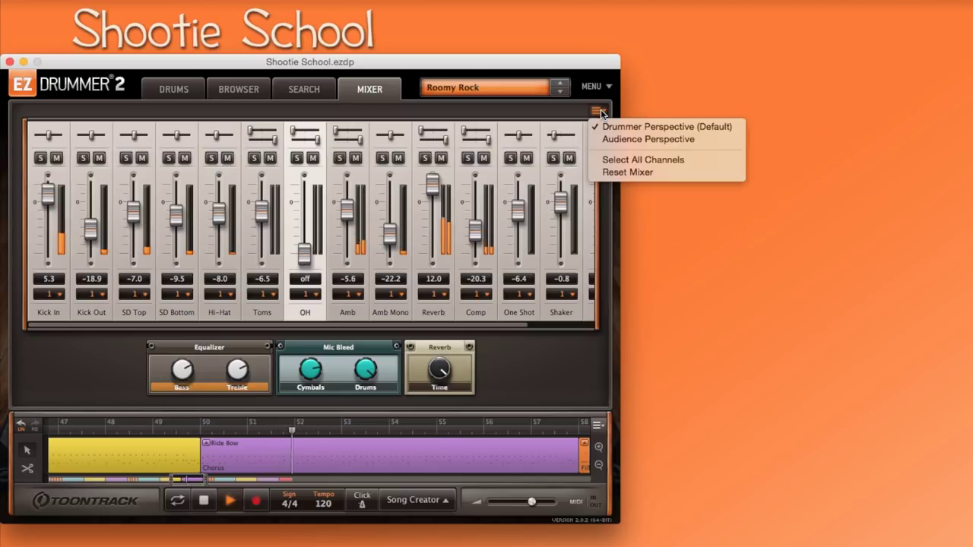
{"action": "left_click", "coordinate": [617, 173]}
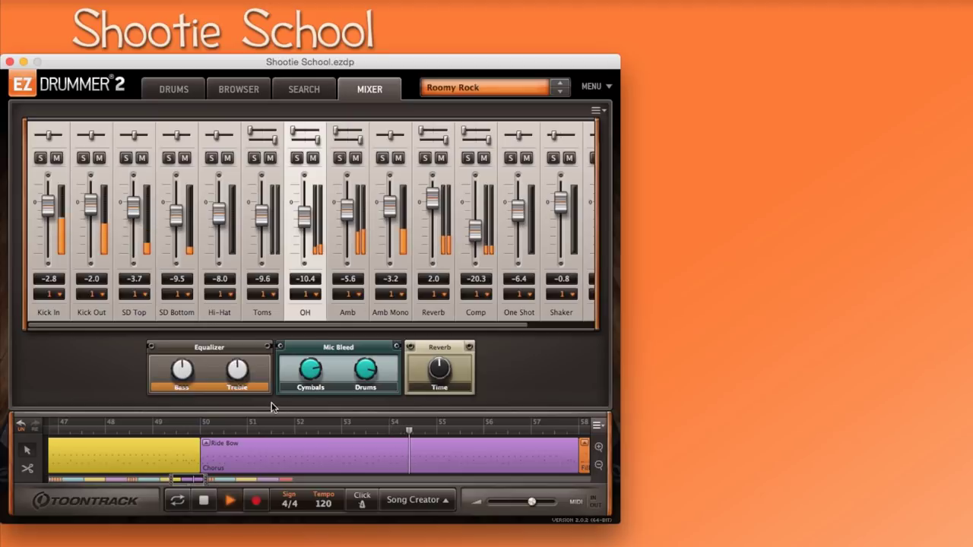
Step: Stop playback, save the project to the Desktop as 'Nifty Kit', and show the Drums page
{"action": "left_click", "coordinate": [203, 500]}
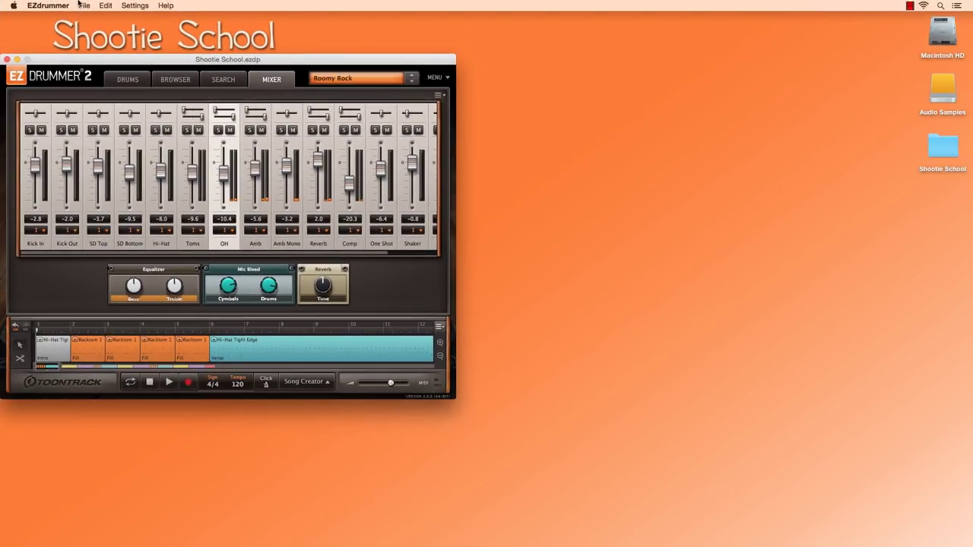
{"action": "left_click", "coordinate": [81, 5]}
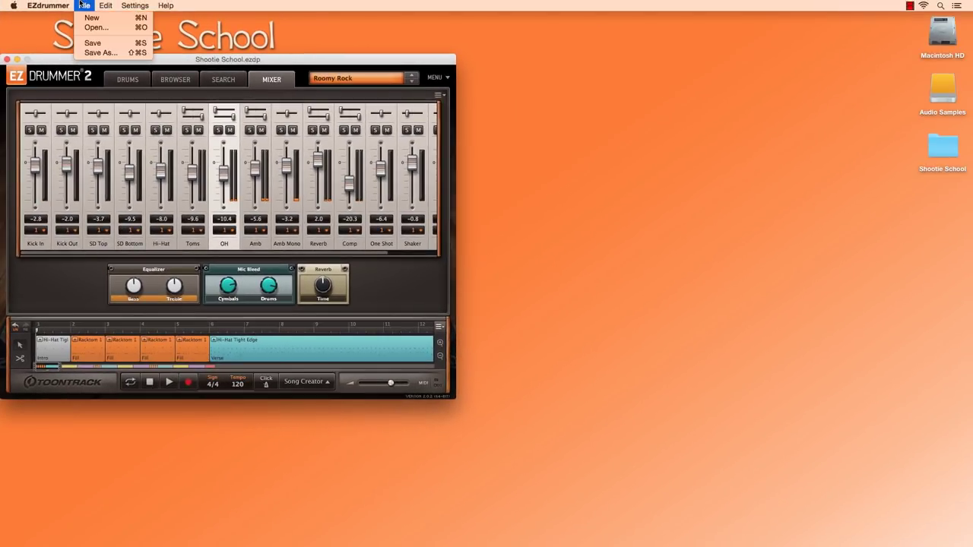
{"action": "left_click", "coordinate": [90, 53]}
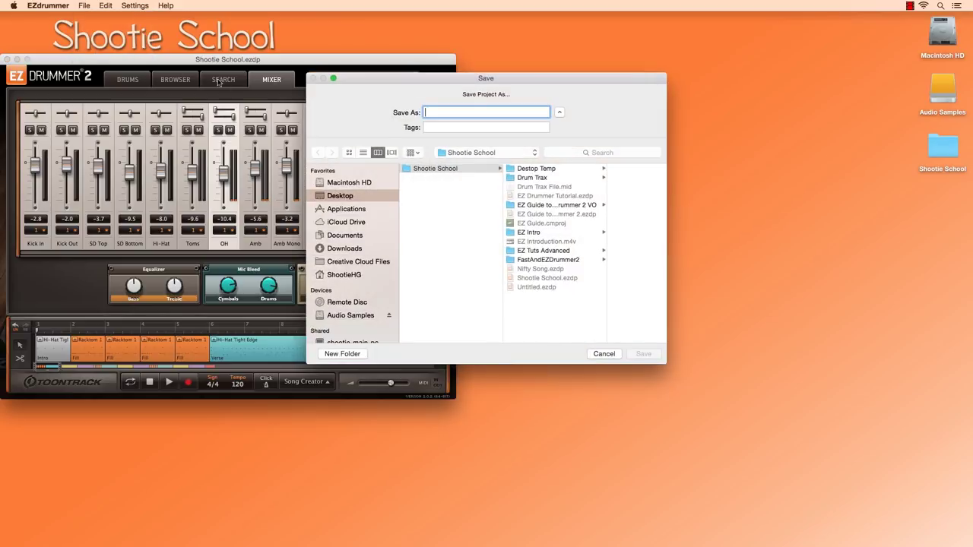
{"action": "left_click", "coordinate": [346, 197]}
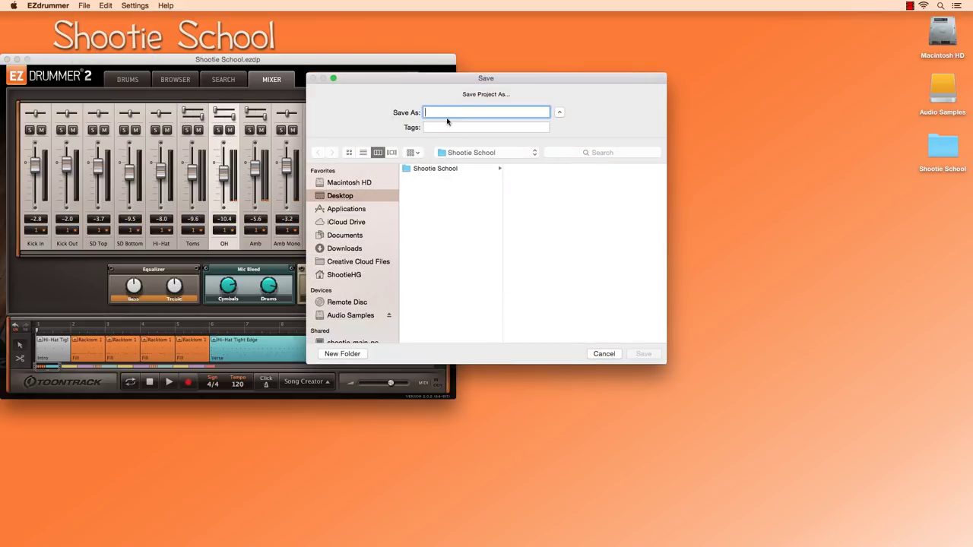
{"action": "type", "text": "Nifty Kit"}
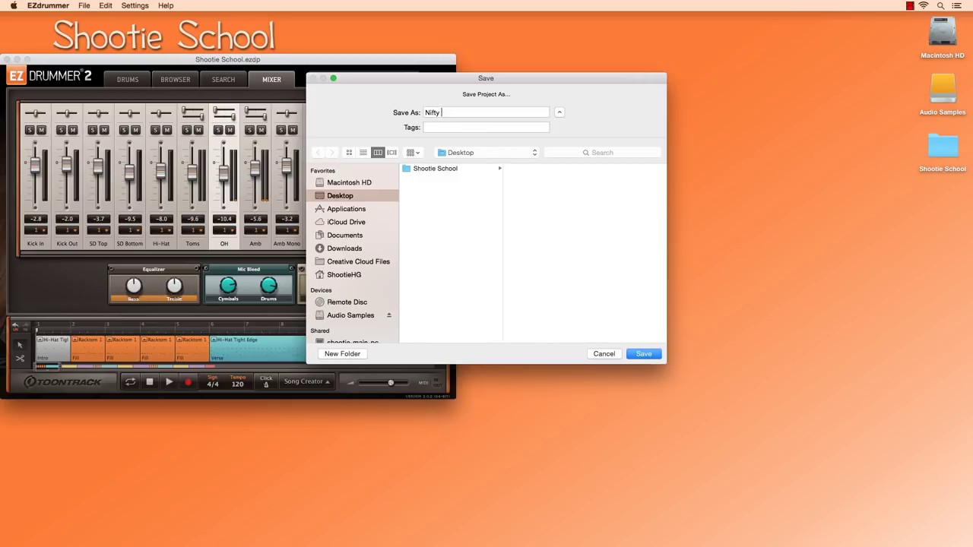
{"action": "left_click", "coordinate": [647, 355]}
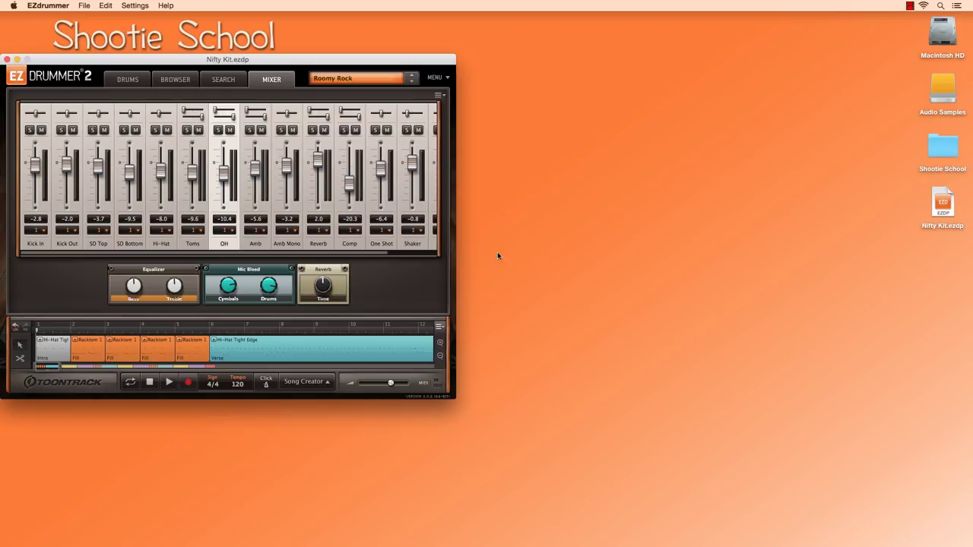
{"action": "left_click", "coordinate": [128, 80]}
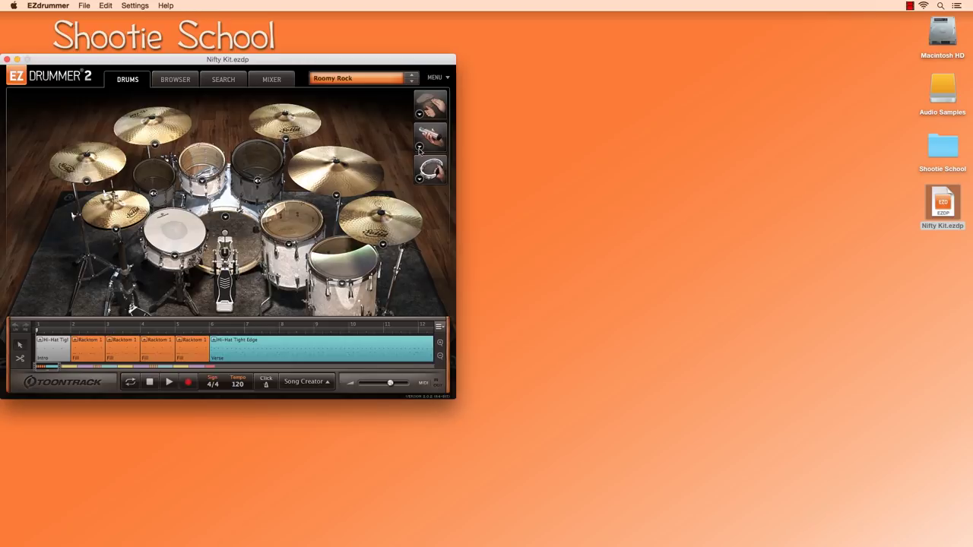
{"action": "left_click", "coordinate": [444, 79]}
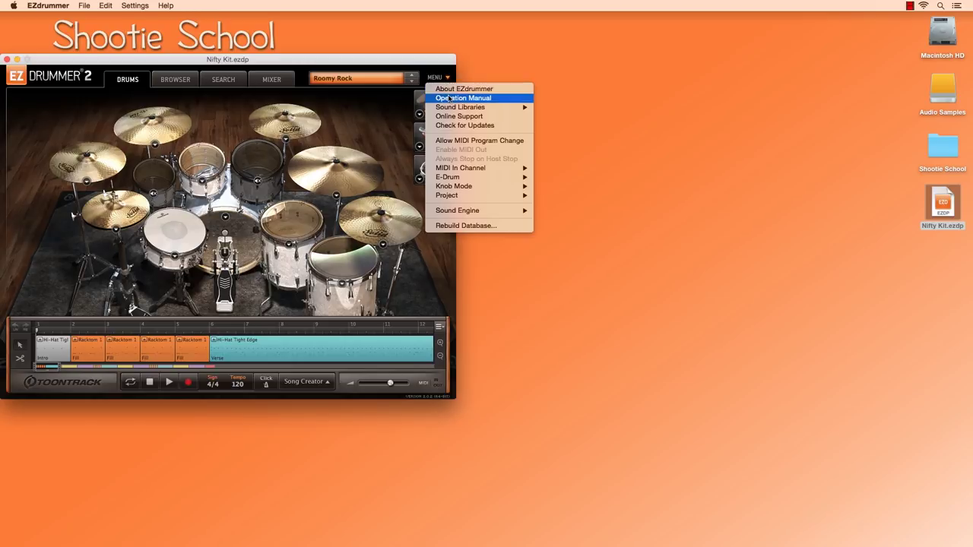
{"action": "left_click", "coordinate": [450, 98]}
{"action": "scroll", "coordinate": [191, 118], "scroll_direction": "up", "scroll_amount": 20}
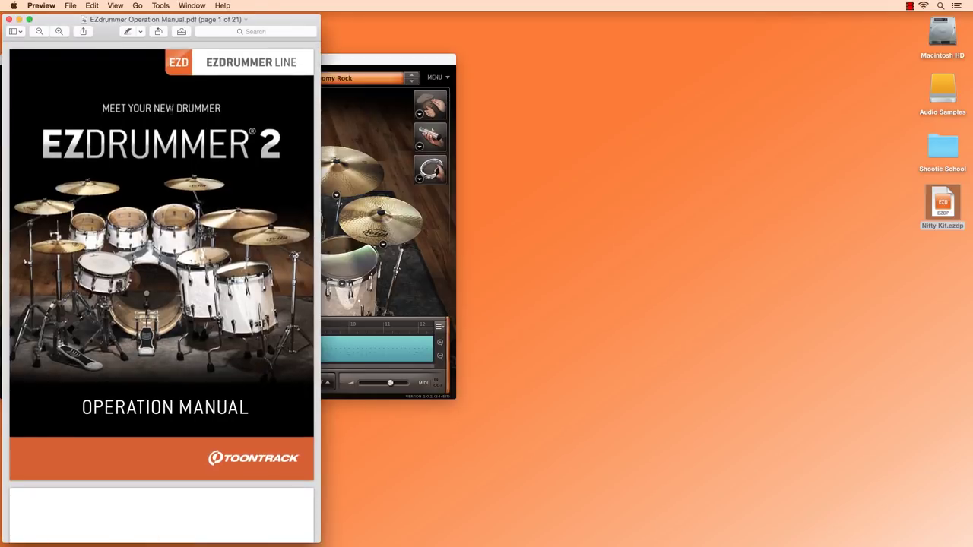
{"action": "key", "text": "super+q"}
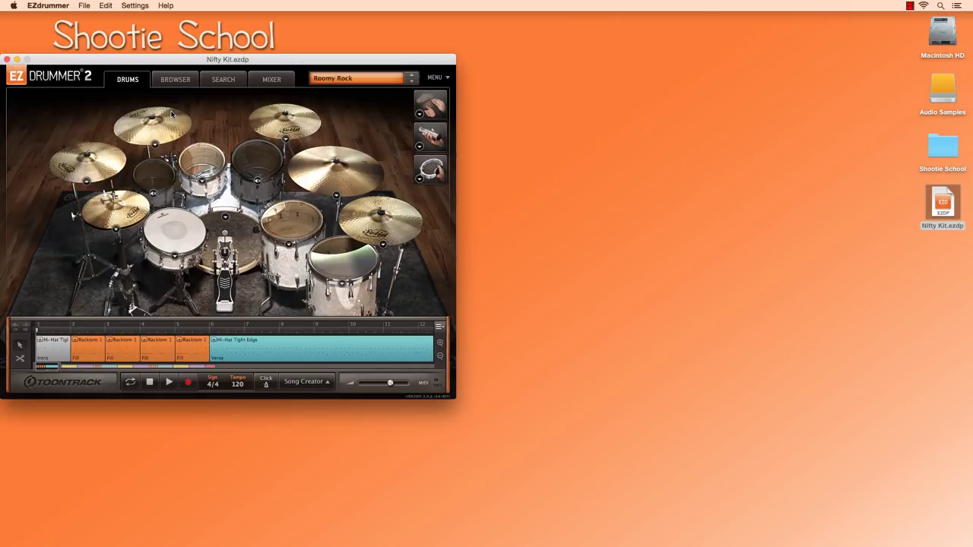